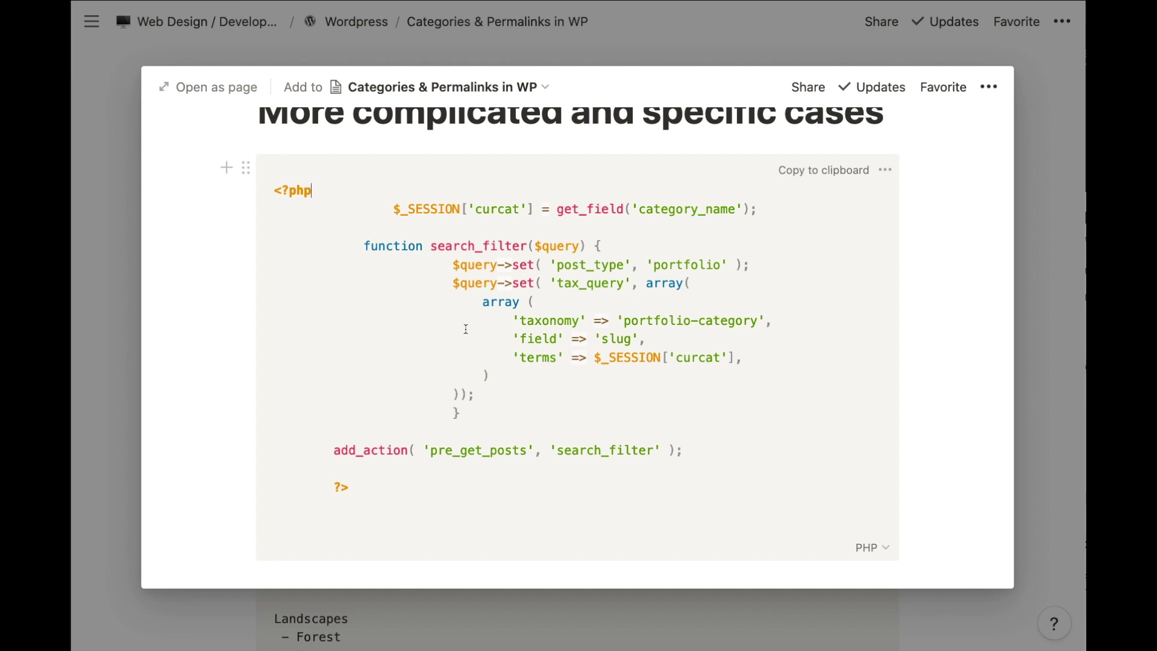
- Close the PHP code preview and read the notes on tags, the category hierarchy and the default taxonomy URLs
{"action": "key", "text": "Escape"}
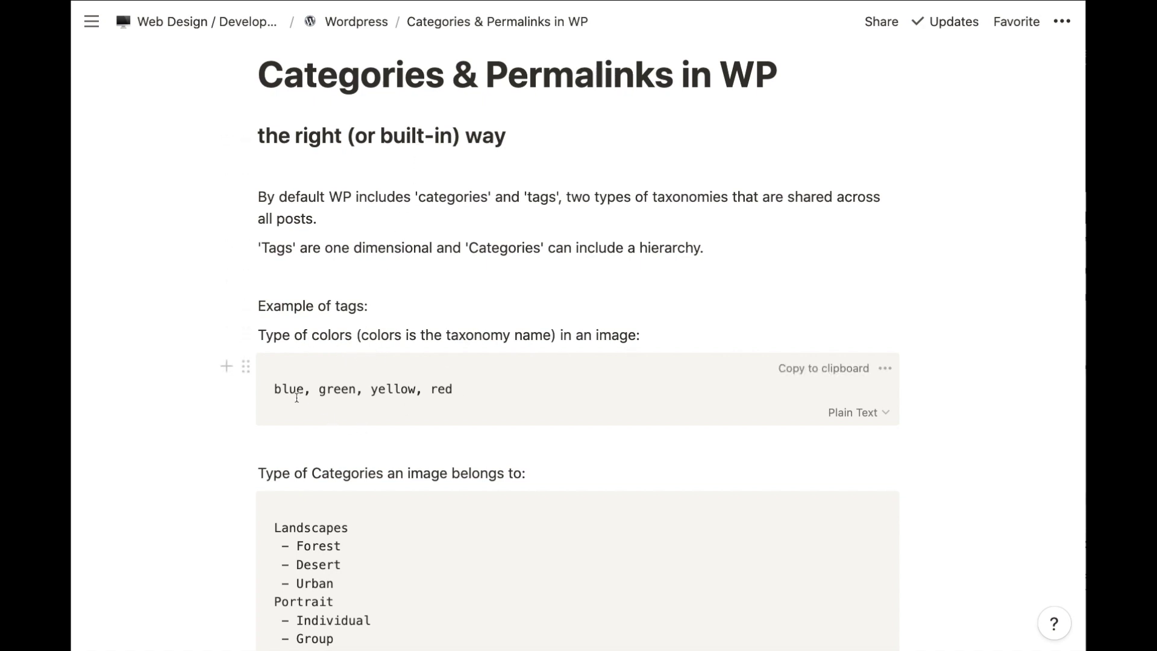
{"action": "left_click", "coordinate": [491, 391]}
{"action": "scroll", "coordinate": [488, 392], "scroll_direction": "down", "scroll_amount": 3}
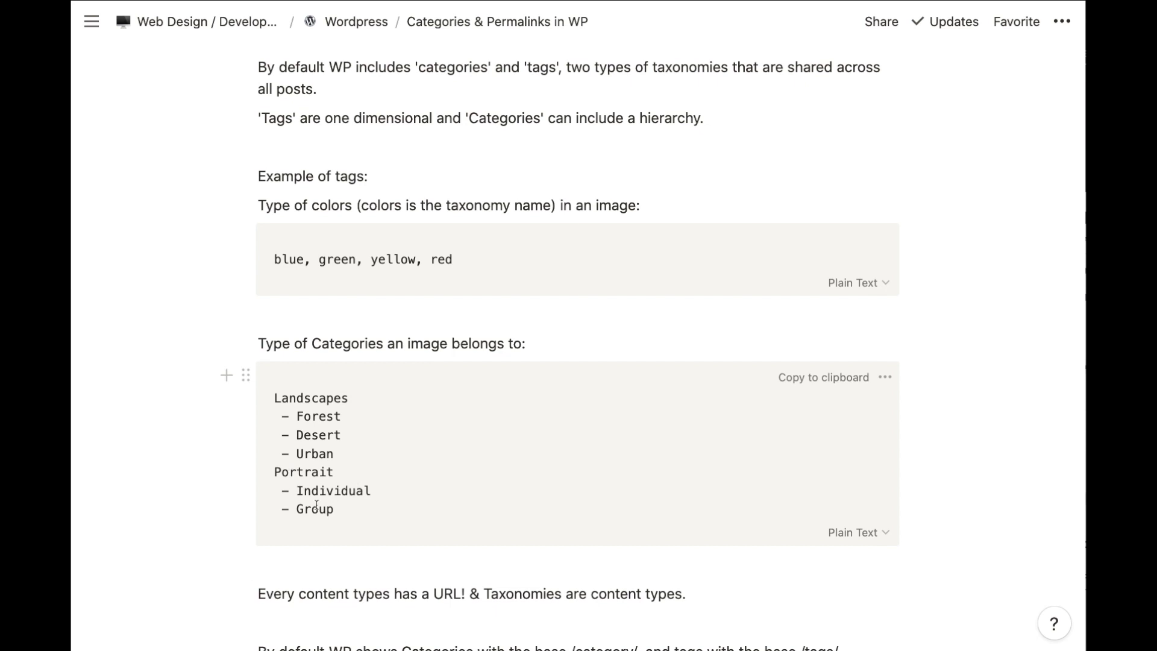
{"action": "scroll", "coordinate": [316, 506], "scroll_direction": "up", "scroll_amount": 2}
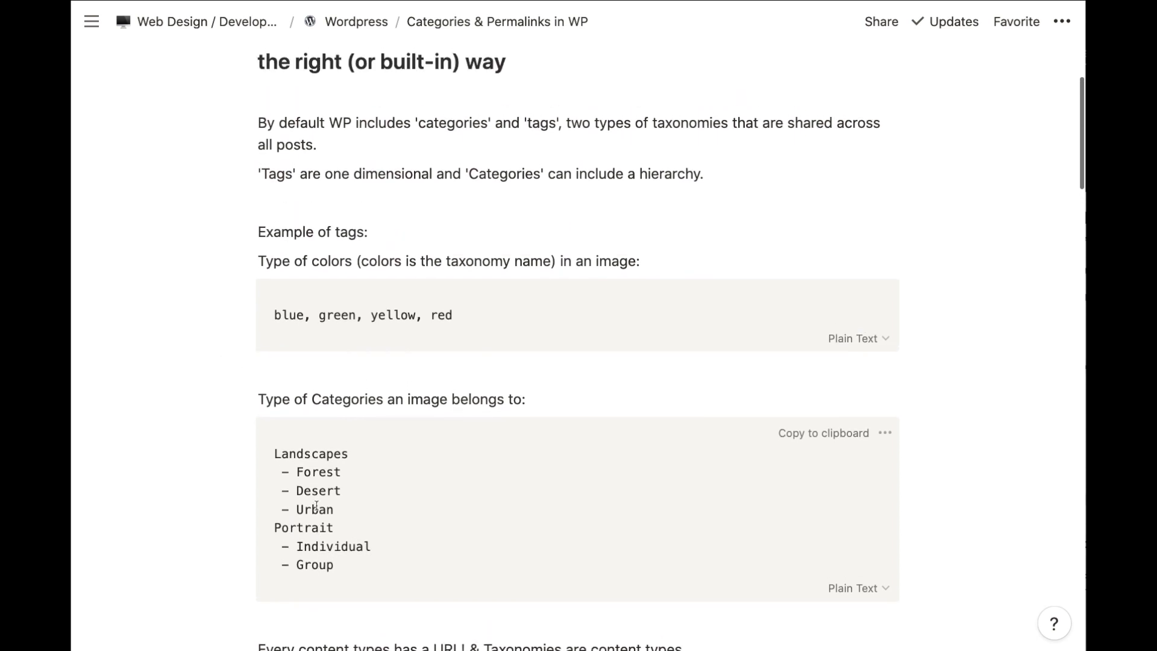
{"action": "scroll", "coordinate": [316, 506], "scroll_direction": "down", "scroll_amount": 1}
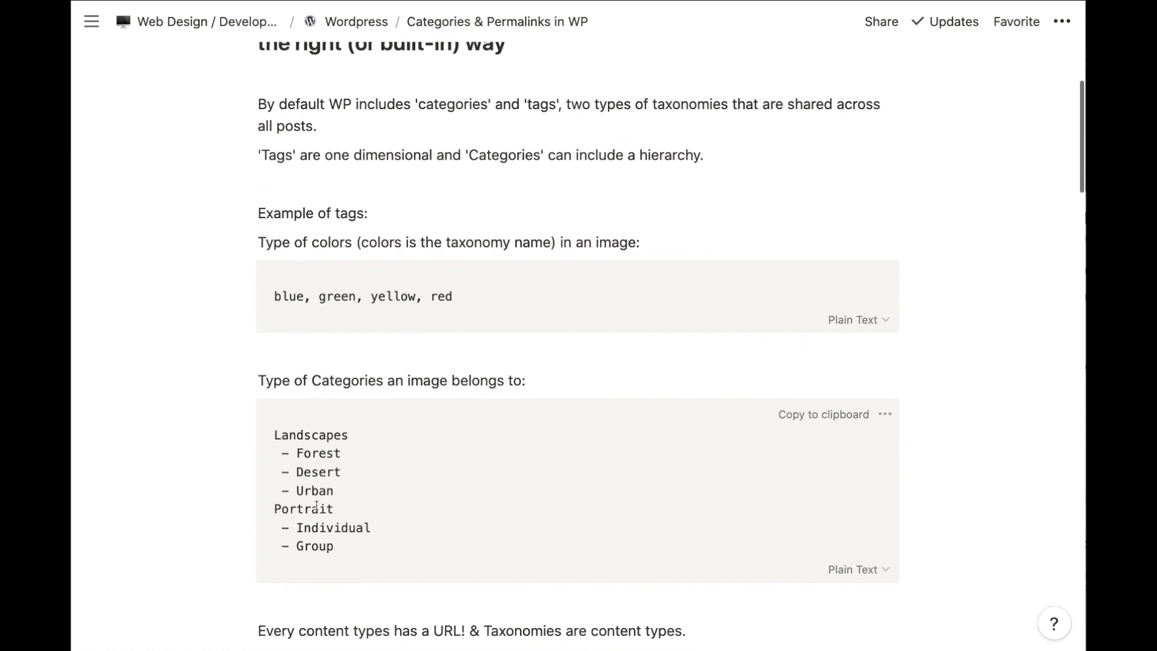
{"action": "scroll", "coordinate": [317, 505], "scroll_direction": "up", "scroll_amount": 1}
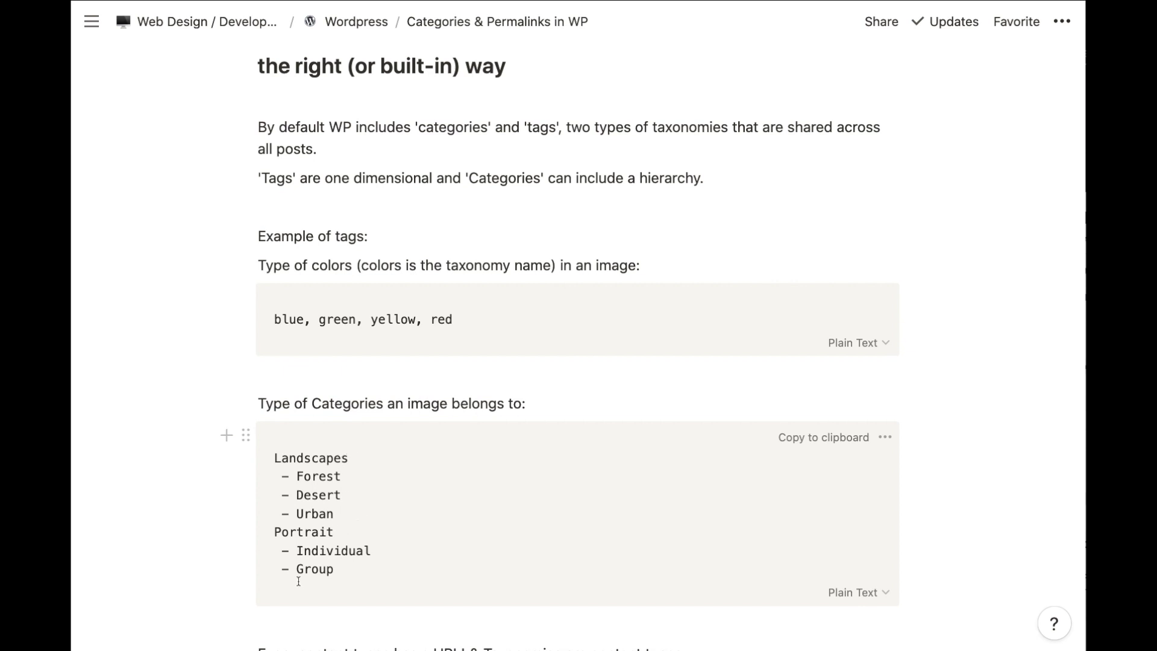
{"action": "scroll", "coordinate": [342, 473], "scroll_direction": "down", "scroll_amount": 5}
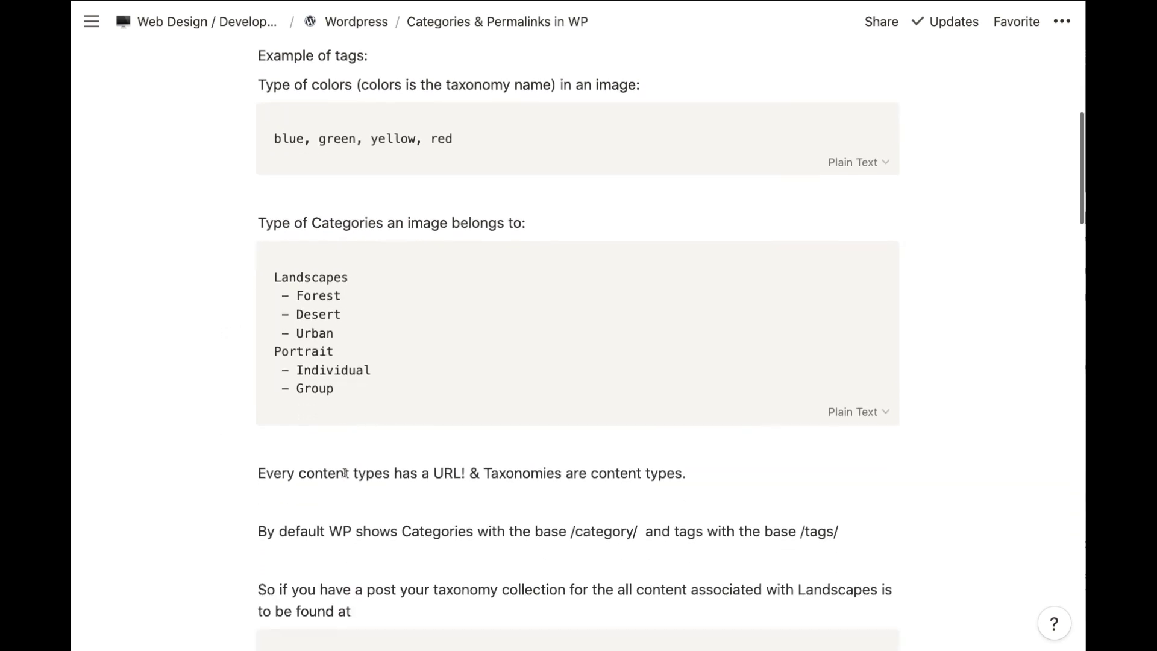
{"action": "scroll", "coordinate": [344, 472], "scroll_direction": "down", "scroll_amount": 5}
{"action": "scroll", "coordinate": [344, 473], "scroll_direction": "up", "scroll_amount": 2}
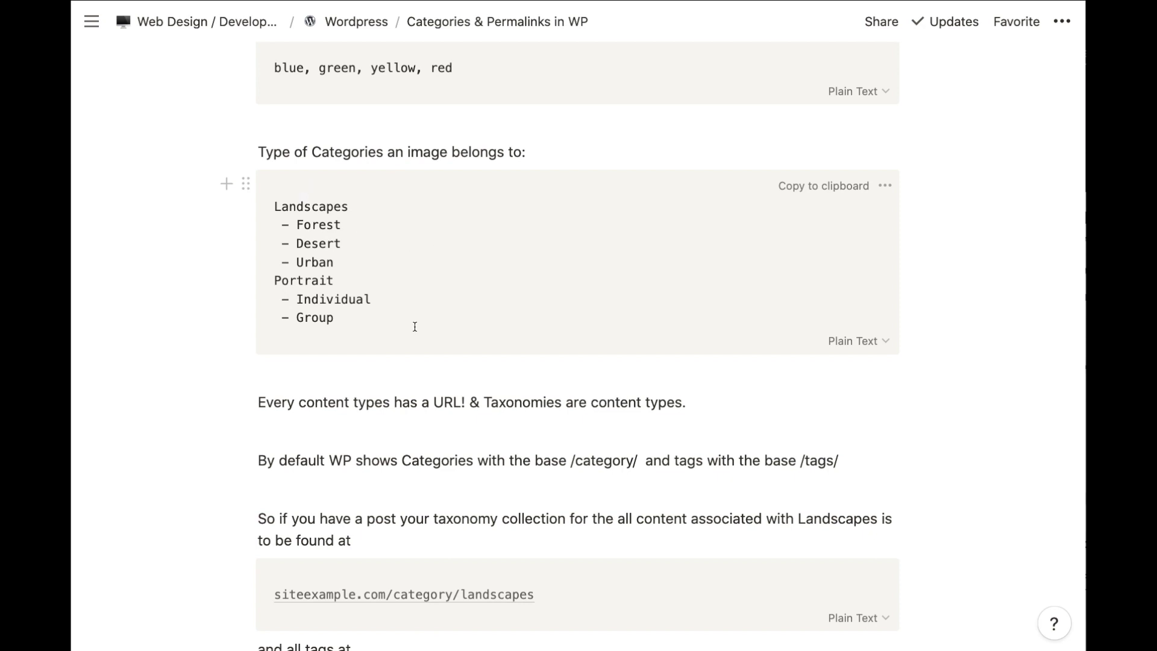
{"action": "scroll", "coordinate": [371, 429], "scroll_direction": "down", "scroll_amount": 1}
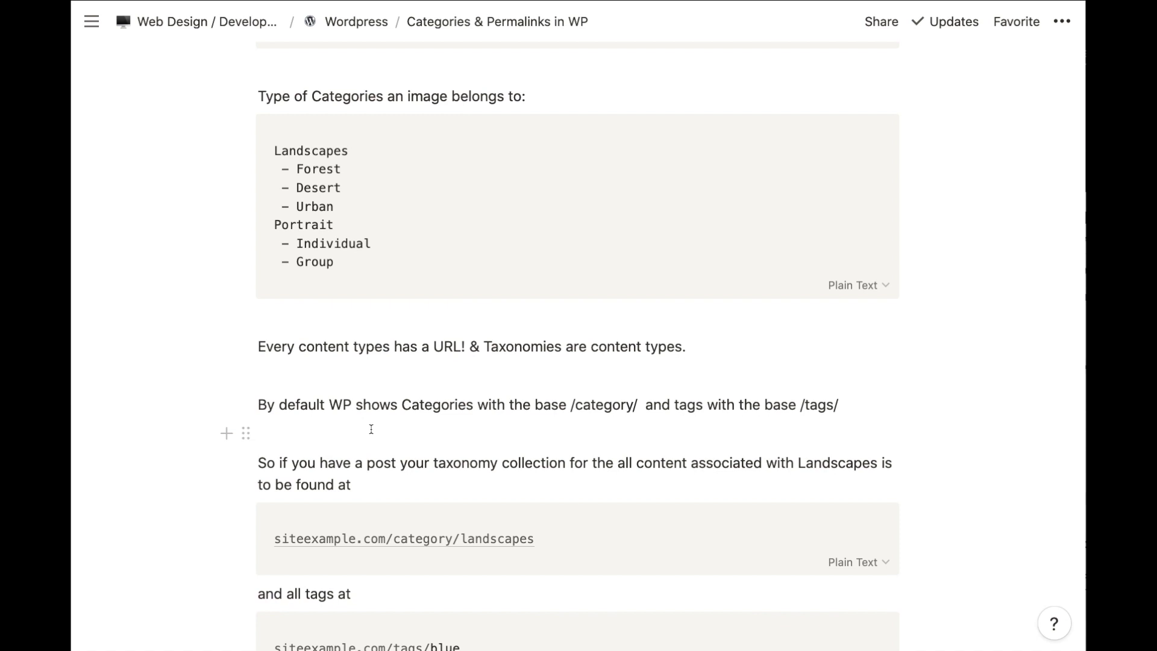
{"action": "scroll", "coordinate": [372, 429], "scroll_direction": "down", "scroll_amount": 3}
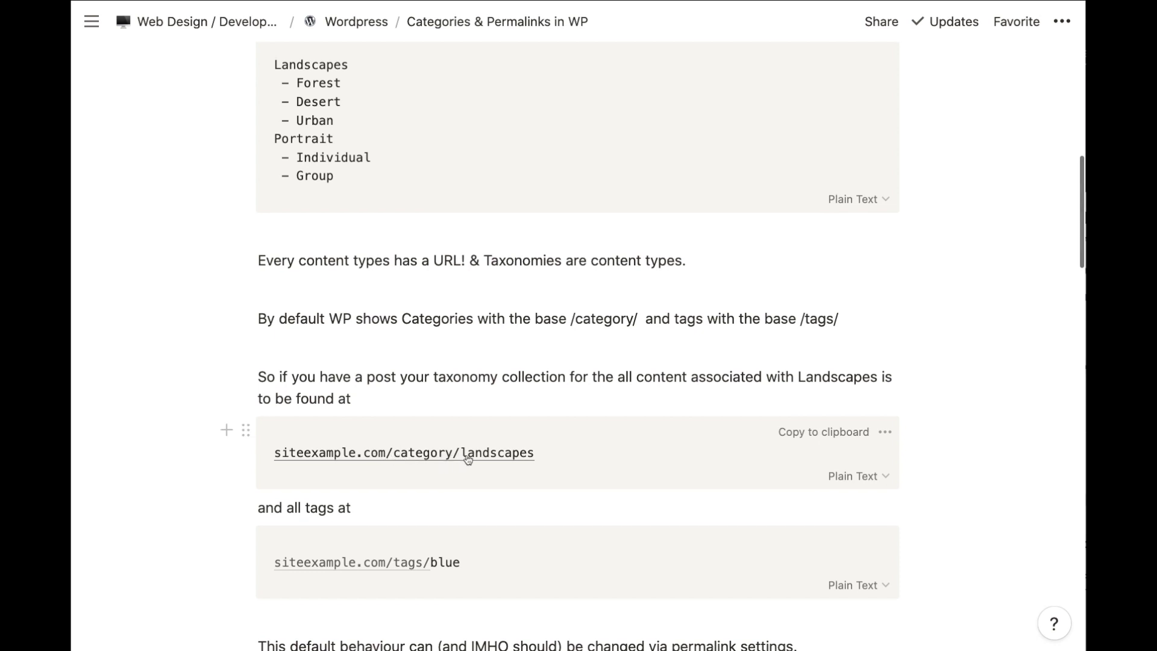
- Compare the example tag and category lists with the /category/landscapes and /tags/blue example URLs in the notes
{"action": "scroll", "coordinate": [462, 455], "scroll_direction": "up", "scroll_amount": 1}
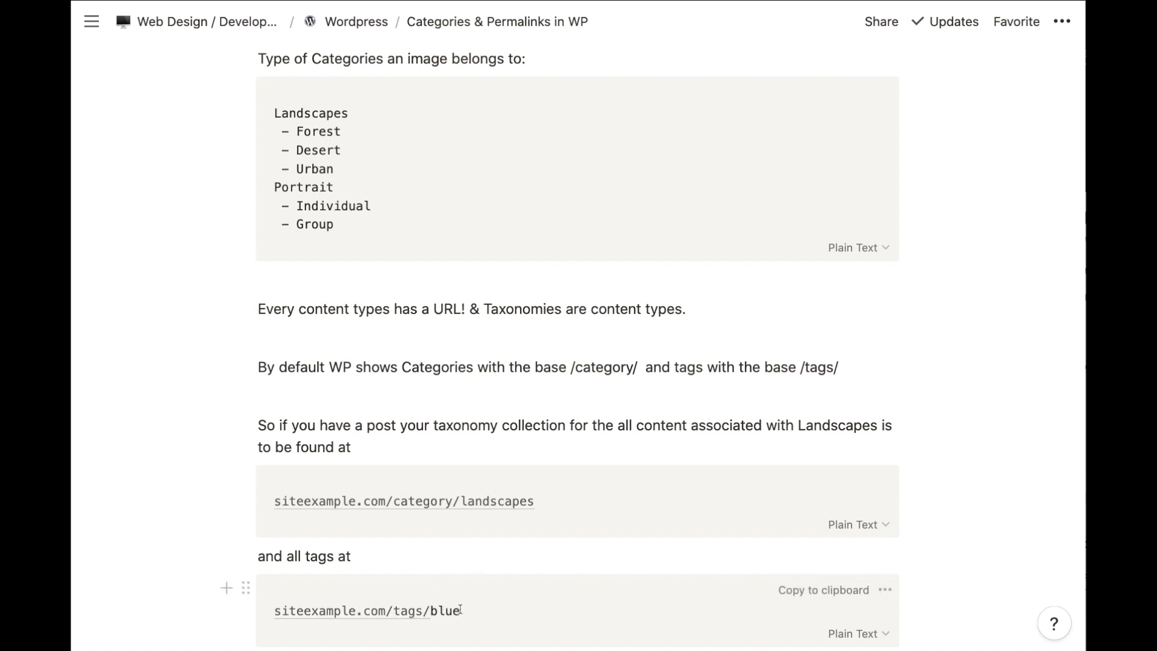
{"action": "scroll", "coordinate": [389, 108], "scroll_direction": "up", "scroll_amount": 2}
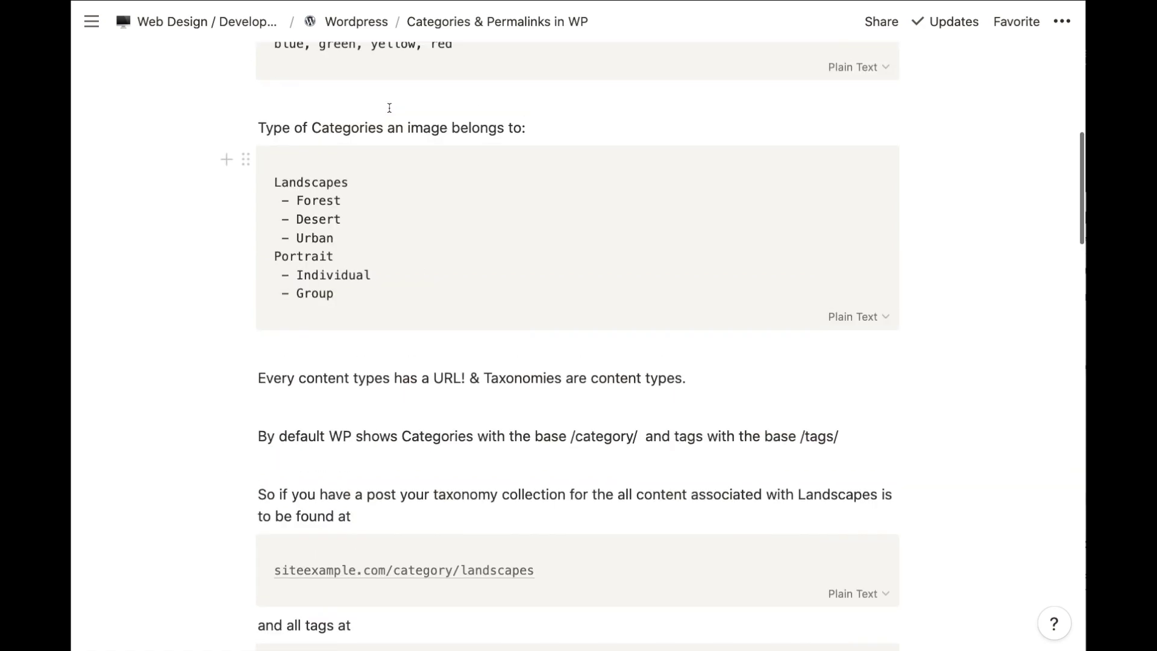
{"action": "scroll", "coordinate": [389, 108], "scroll_direction": "up", "scroll_amount": 3}
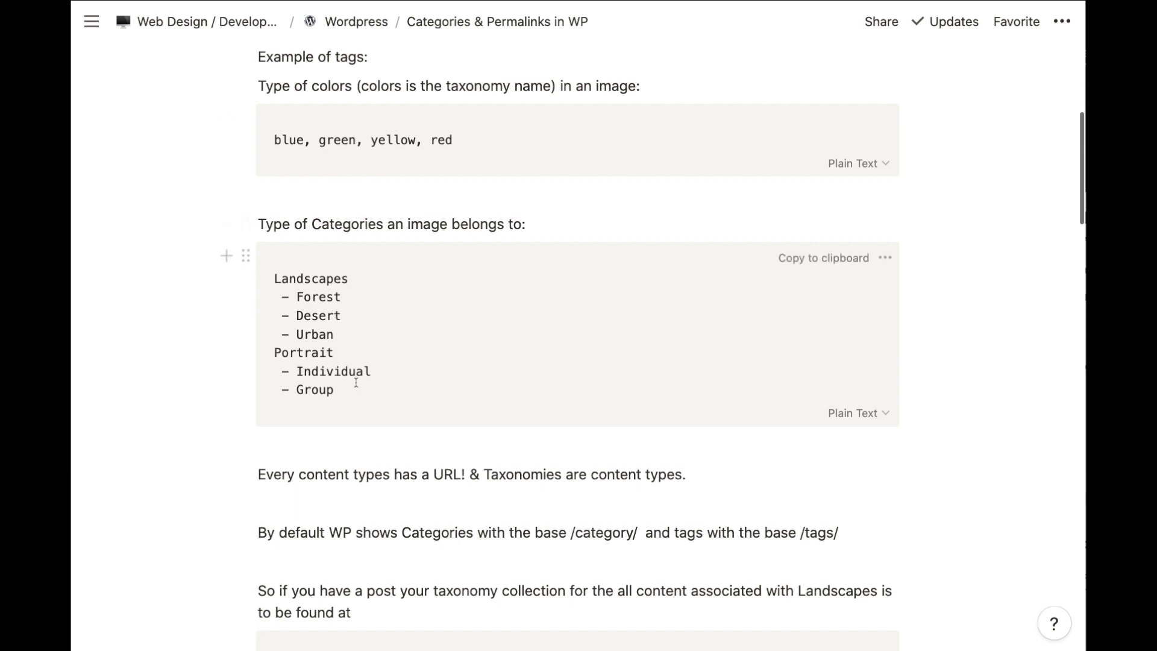
{"action": "scroll", "coordinate": [403, 359], "scroll_direction": "down", "scroll_amount": 1}
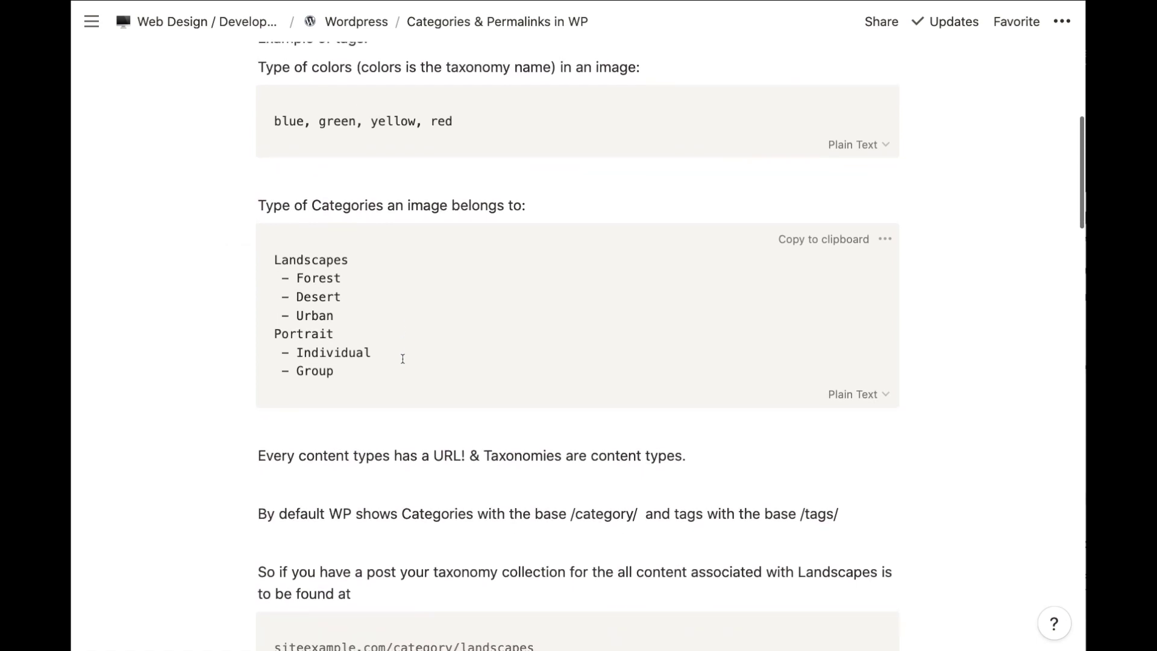
{"action": "scroll", "coordinate": [402, 358], "scroll_direction": "up", "scroll_amount": 1}
{"action": "scroll", "coordinate": [403, 358], "scroll_direction": "down", "scroll_amount": 5}
{"action": "scroll", "coordinate": [402, 358], "scroll_direction": "down", "scroll_amount": 1}
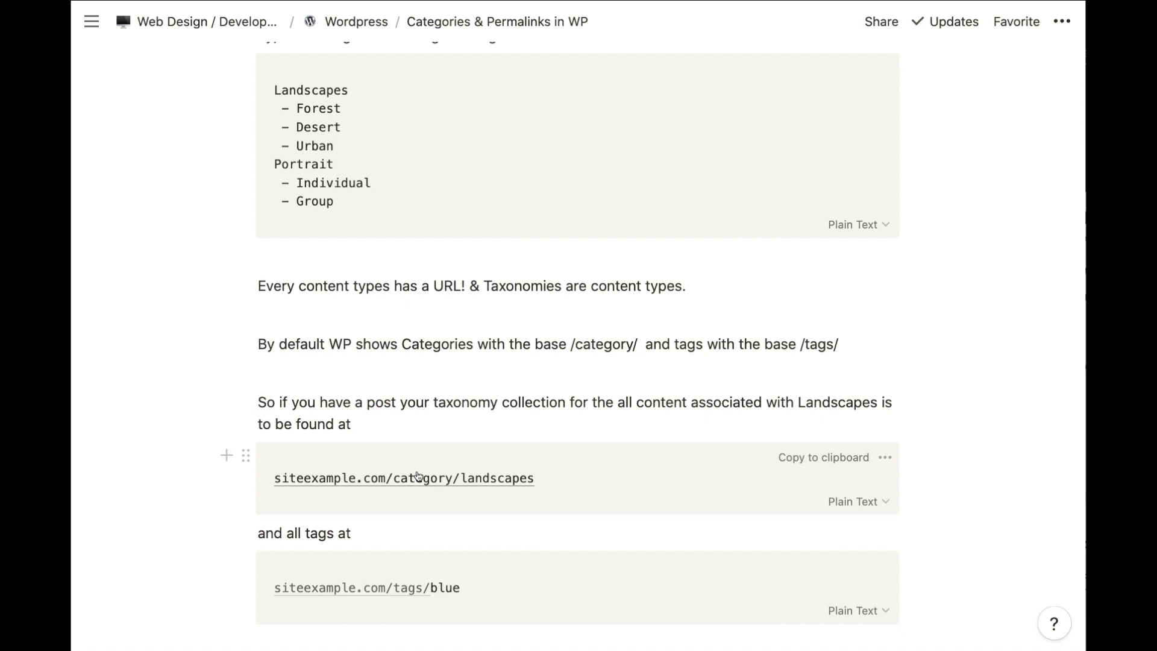
{"action": "scroll", "coordinate": [418, 482], "scroll_direction": "up", "scroll_amount": 1}
{"action": "scroll", "coordinate": [418, 483], "scroll_direction": "down", "scroll_amount": 1}
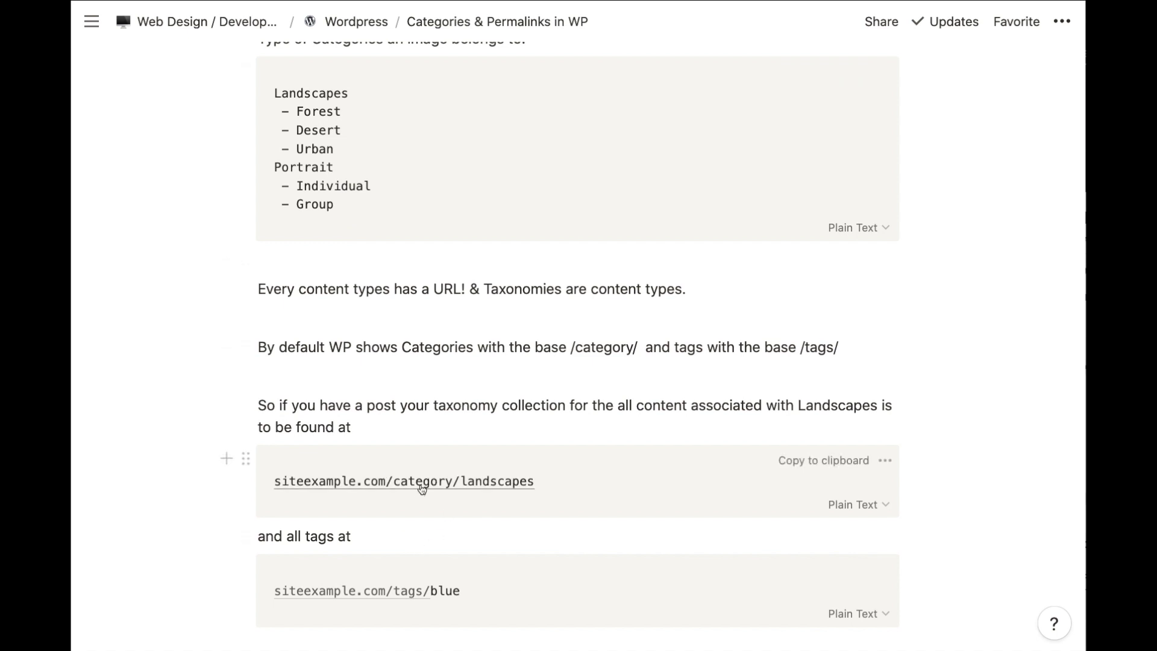
{"action": "scroll", "coordinate": [422, 489], "scroll_direction": "up", "scroll_amount": 1}
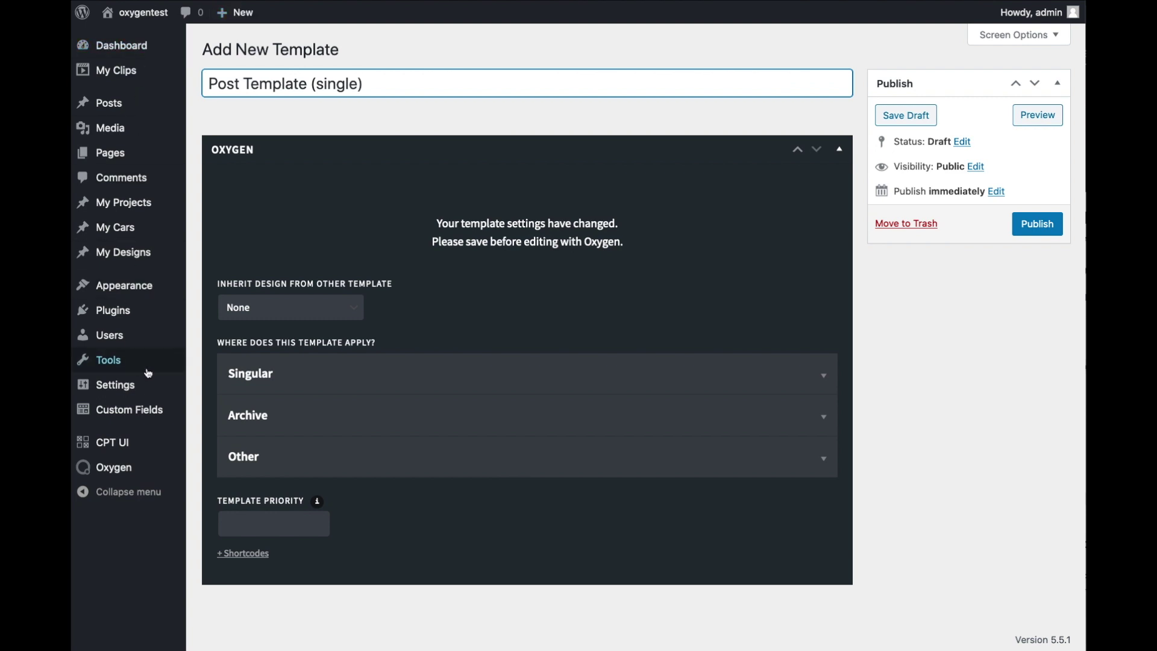
- Leave the new template in WordPress, open the Permalink Settings and examine the common structures and the category and tag base options
{"action": "mouse_move", "coordinate": [120, 402]}
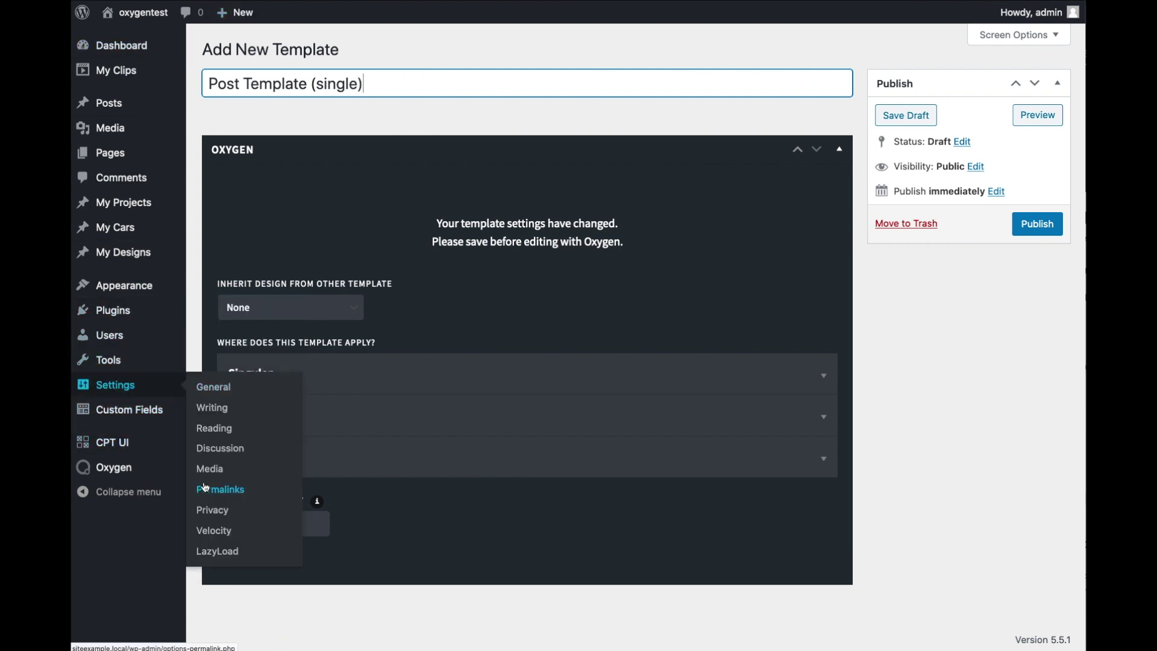
{"action": "left_click", "coordinate": [206, 489]}
{"action": "left_click", "coordinate": [715, 261]}
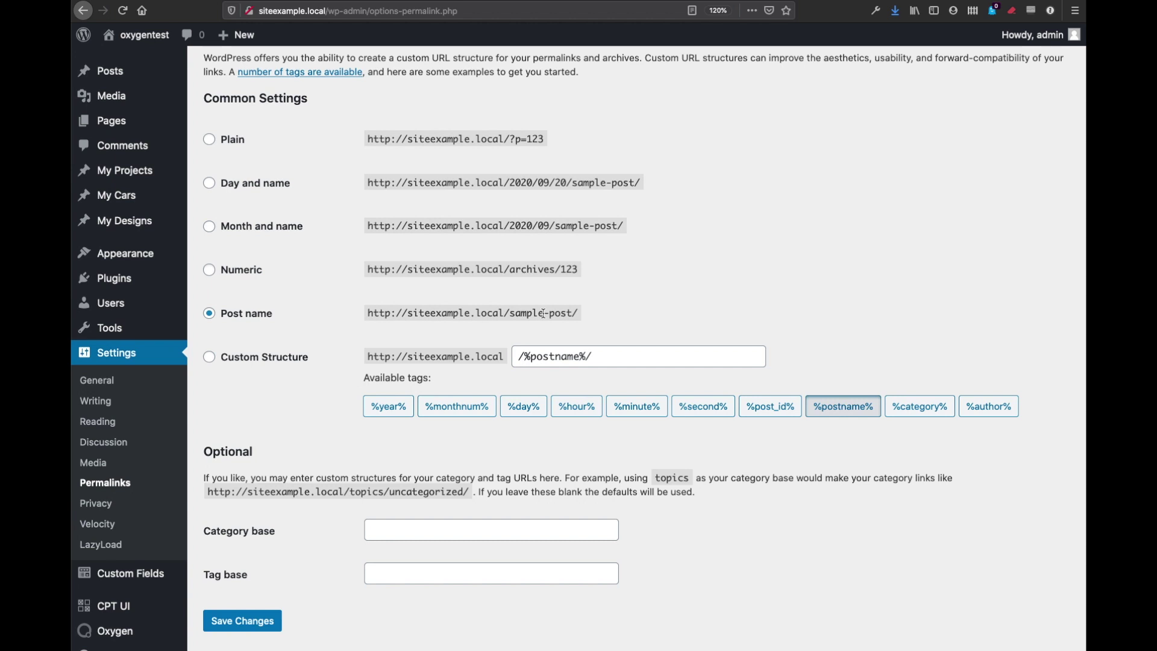
{"action": "scroll", "coordinate": [361, 194], "scroll_direction": "up", "scroll_amount": 3}
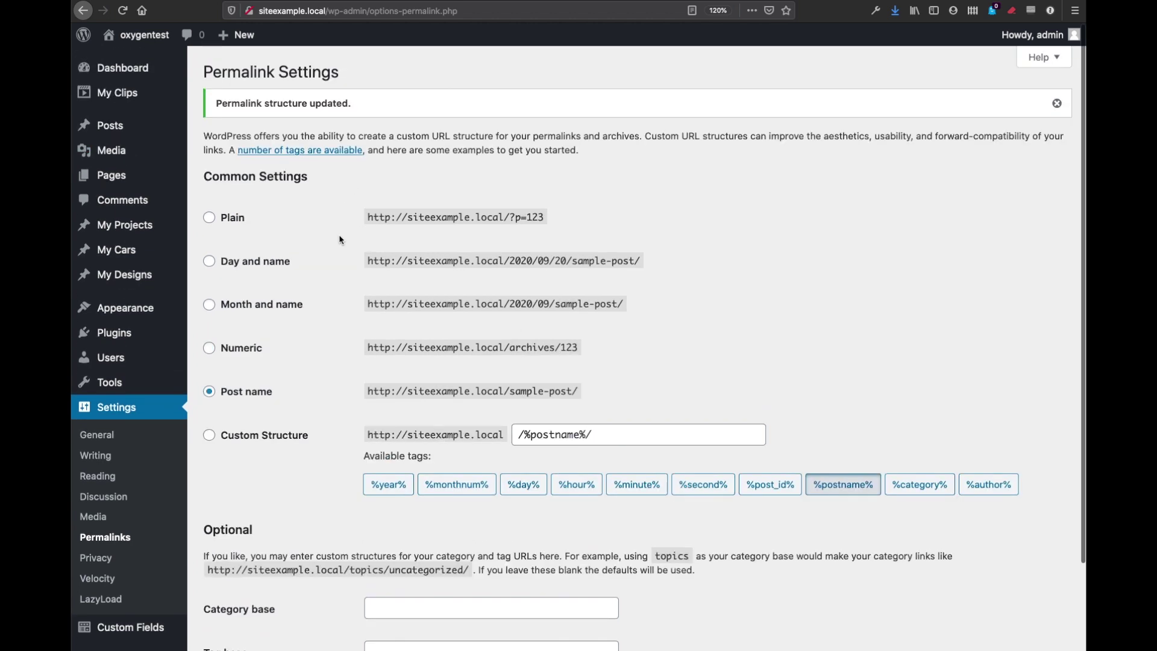
{"action": "scroll", "coordinate": [339, 238], "scroll_direction": "down", "scroll_amount": 3}
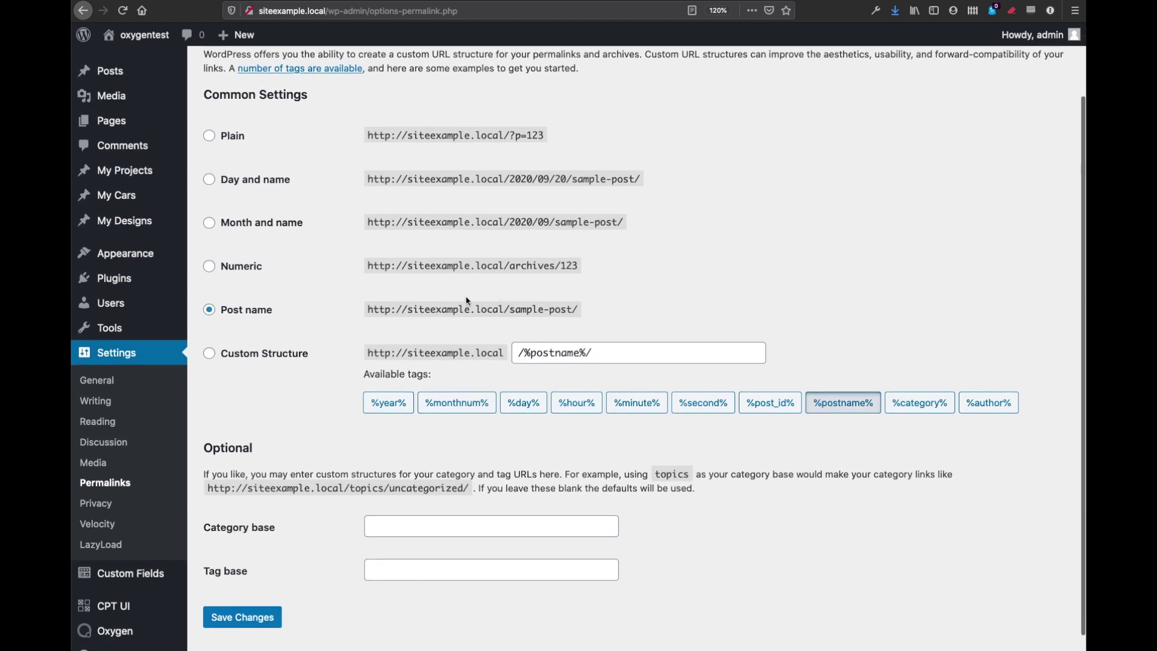
{"action": "scroll", "coordinate": [353, 423], "scroll_direction": "down", "scroll_amount": 1}
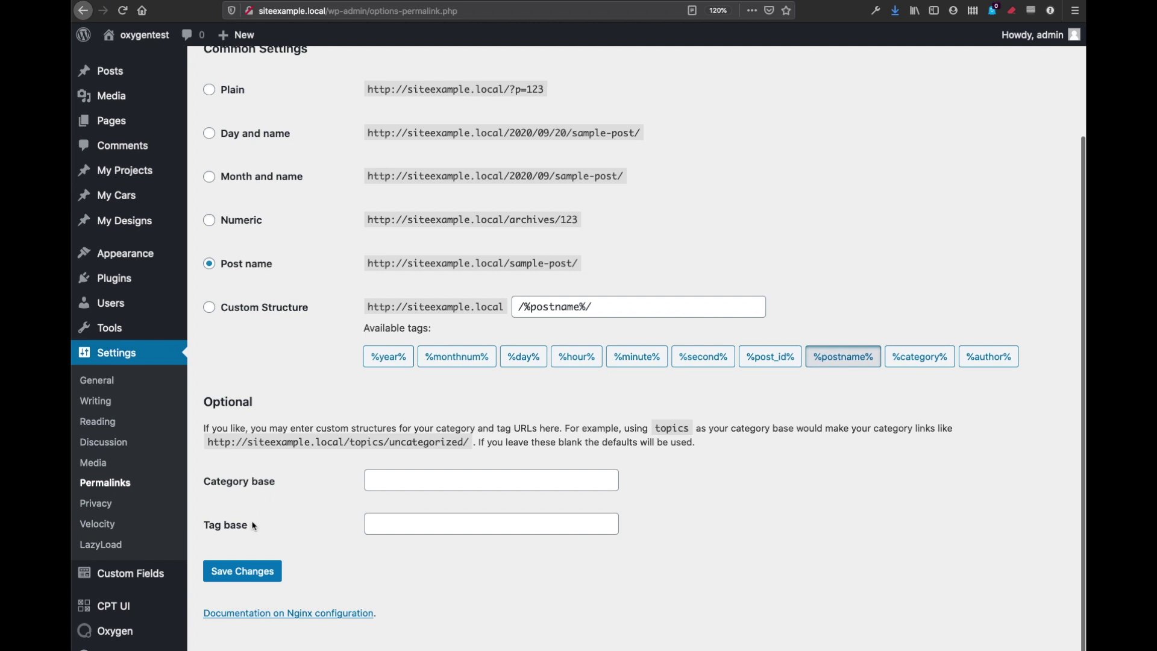
{"action": "scroll", "coordinate": [393, 495], "scroll_direction": "up", "scroll_amount": 1}
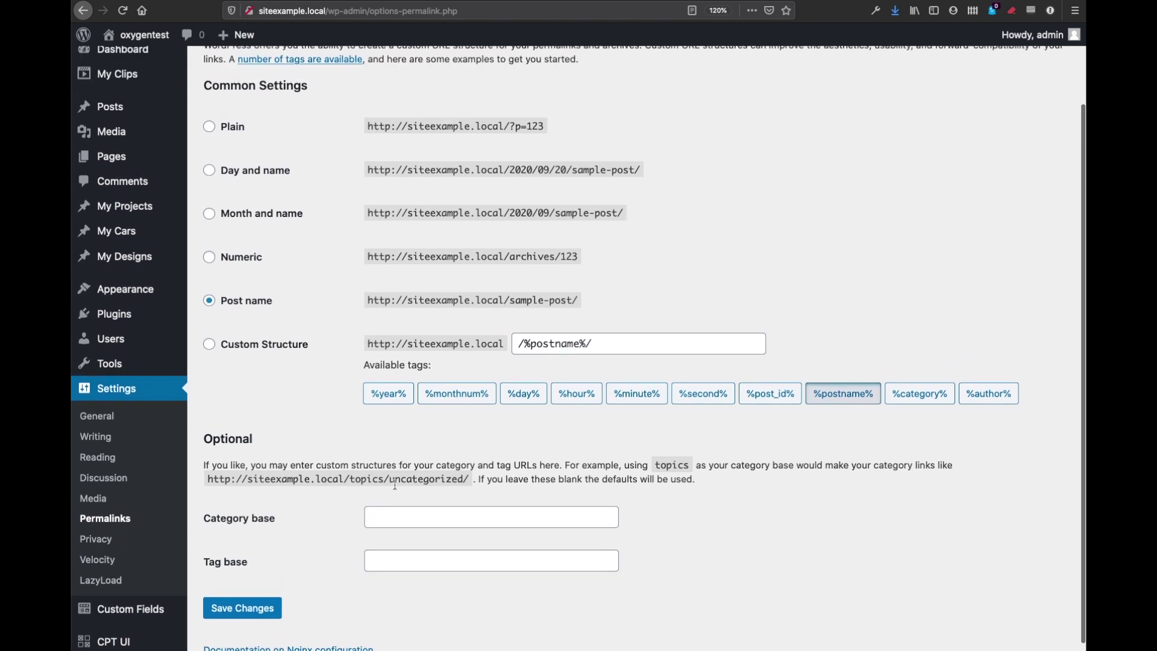
{"action": "scroll", "coordinate": [395, 488], "scroll_direction": "down", "scroll_amount": 1}
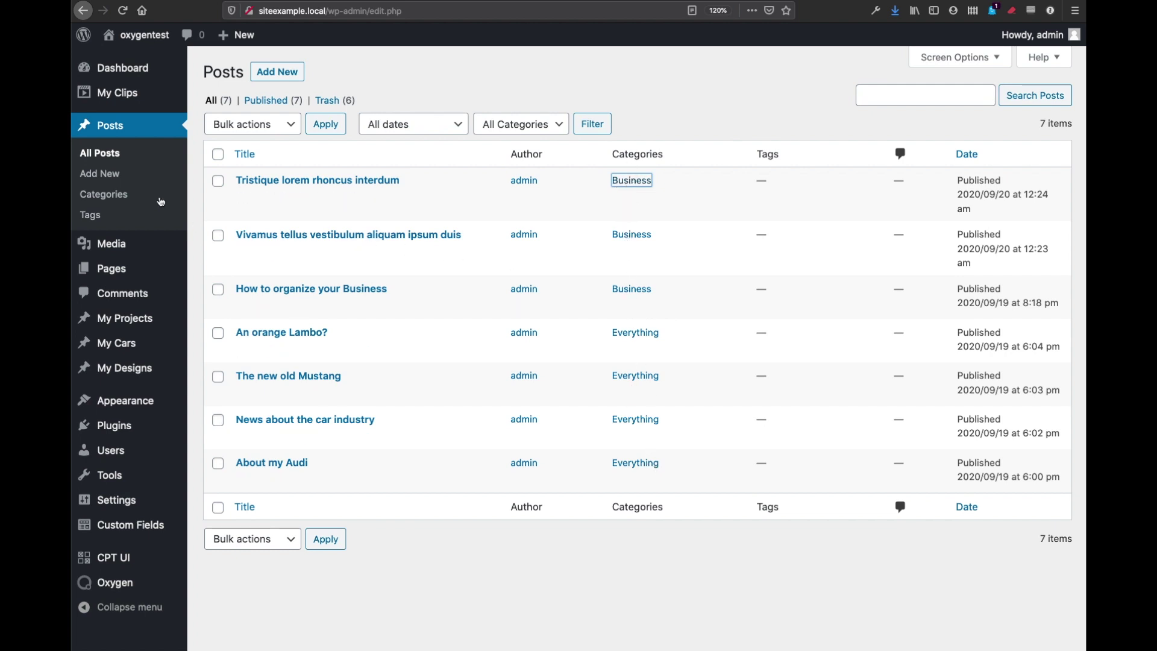
- Open the post categories list, view the Everything category's name and slug, and return to the list
{"action": "left_click", "coordinate": [115, 194]}
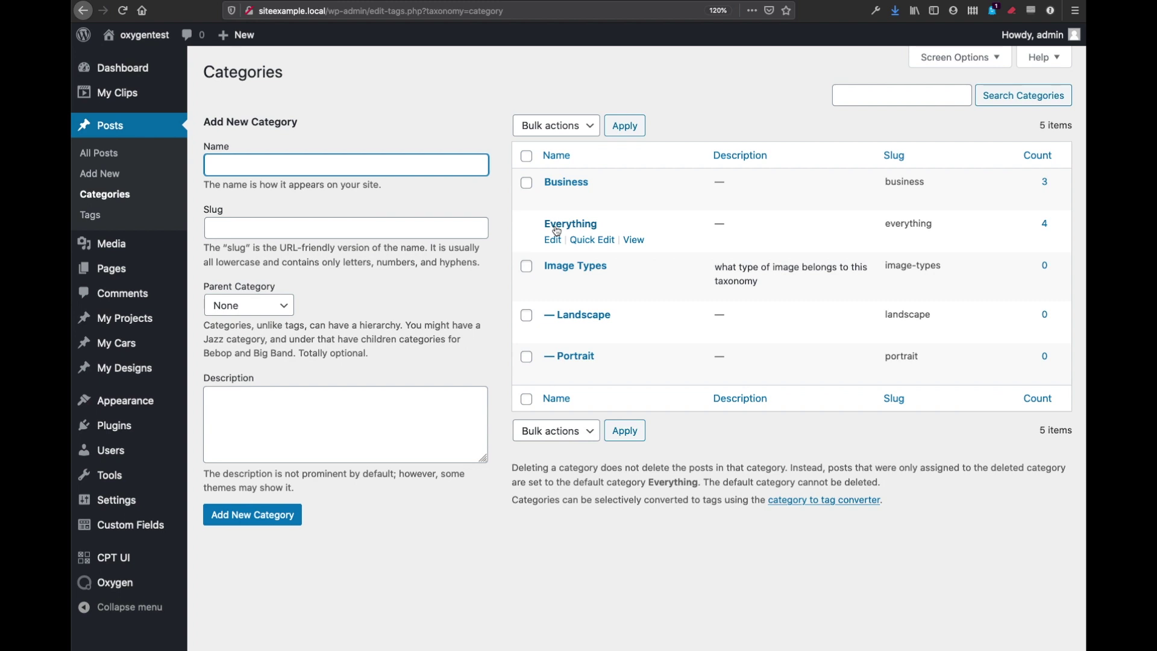
{"action": "left_click", "coordinate": [553, 240]}
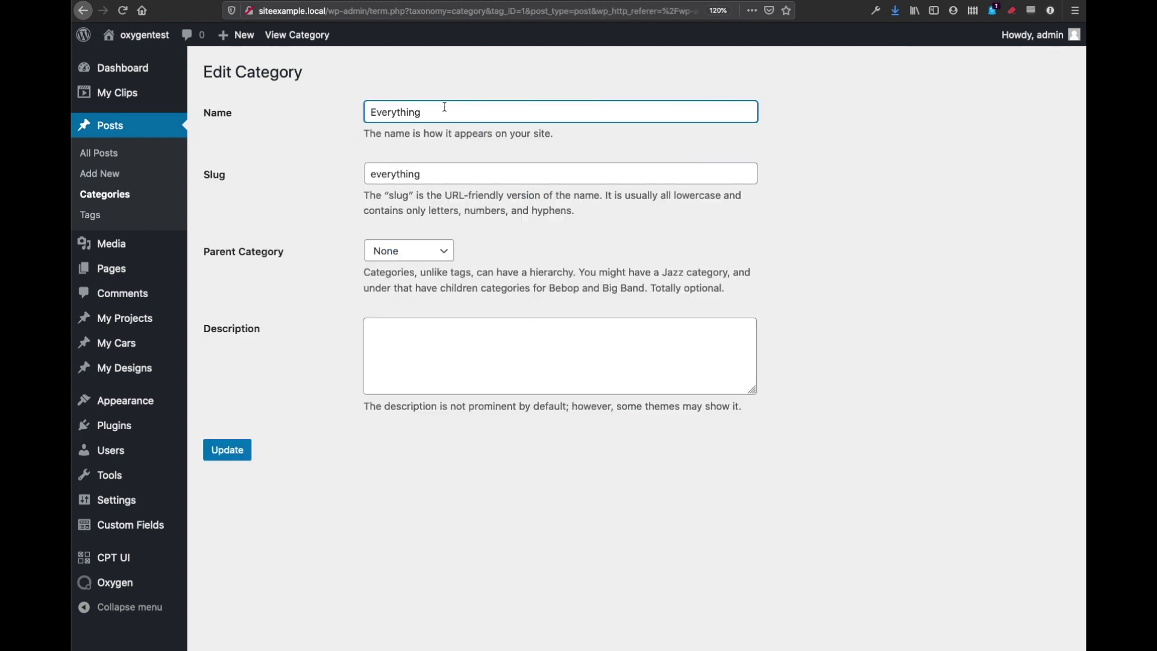
{"action": "left_click", "coordinate": [83, 10]}
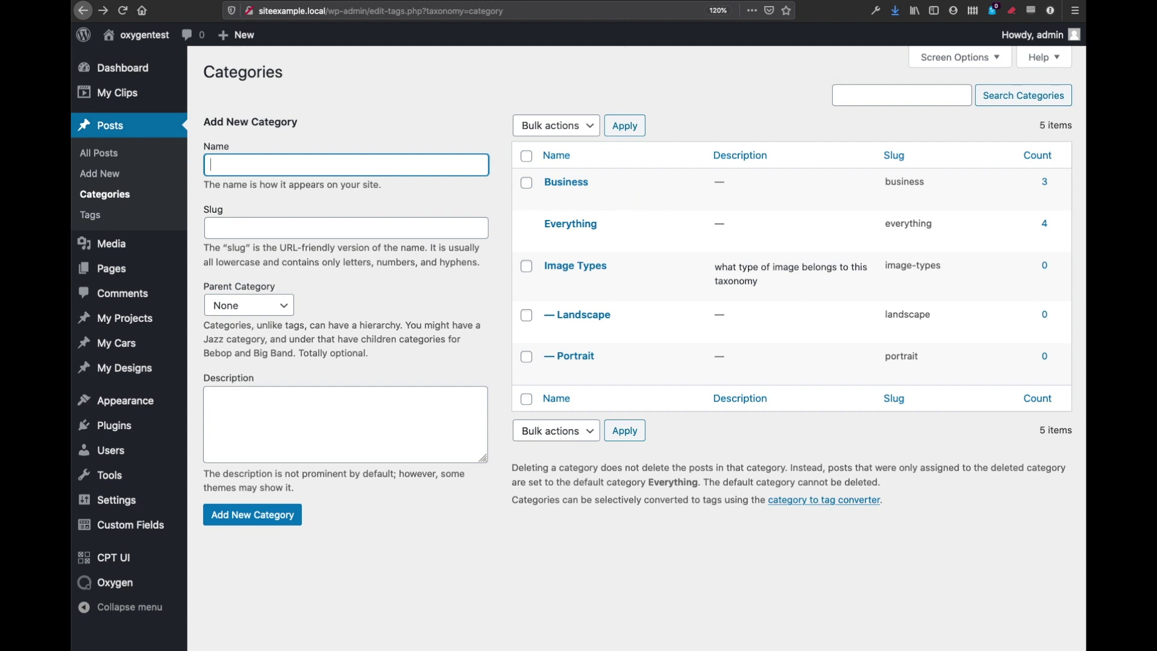
- Compare the front-end archive pages of the Business and Everything categories by switching between them
{"action": "key", "text": "ctrl+Tab"}
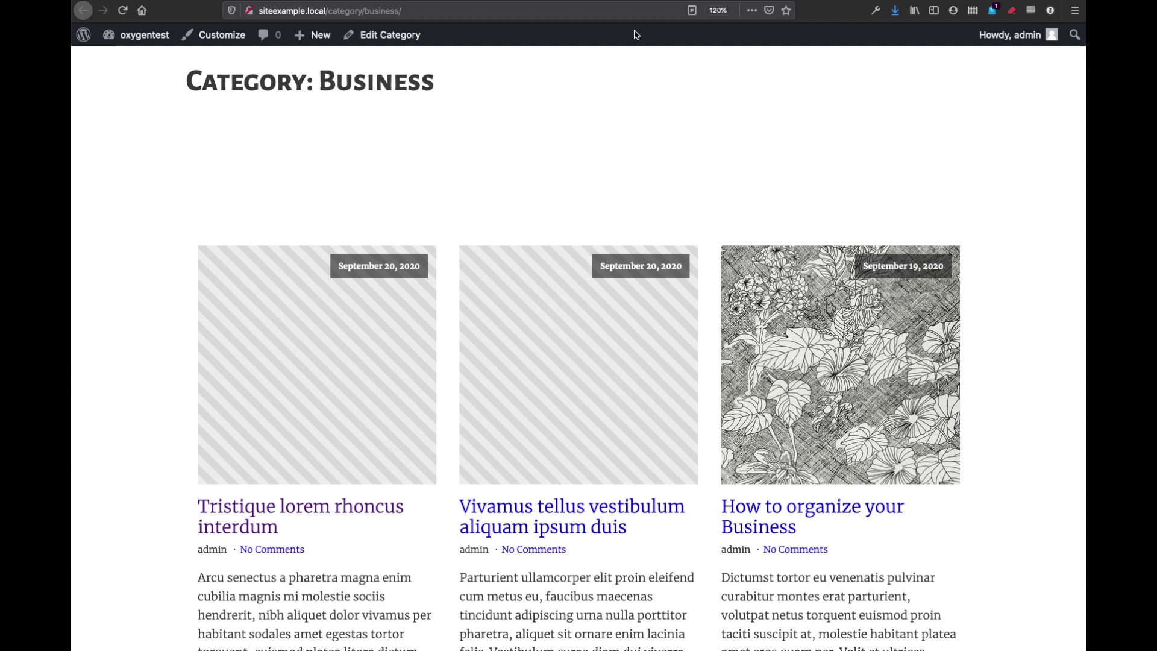
{"action": "key", "text": "ctrl+Tab"}
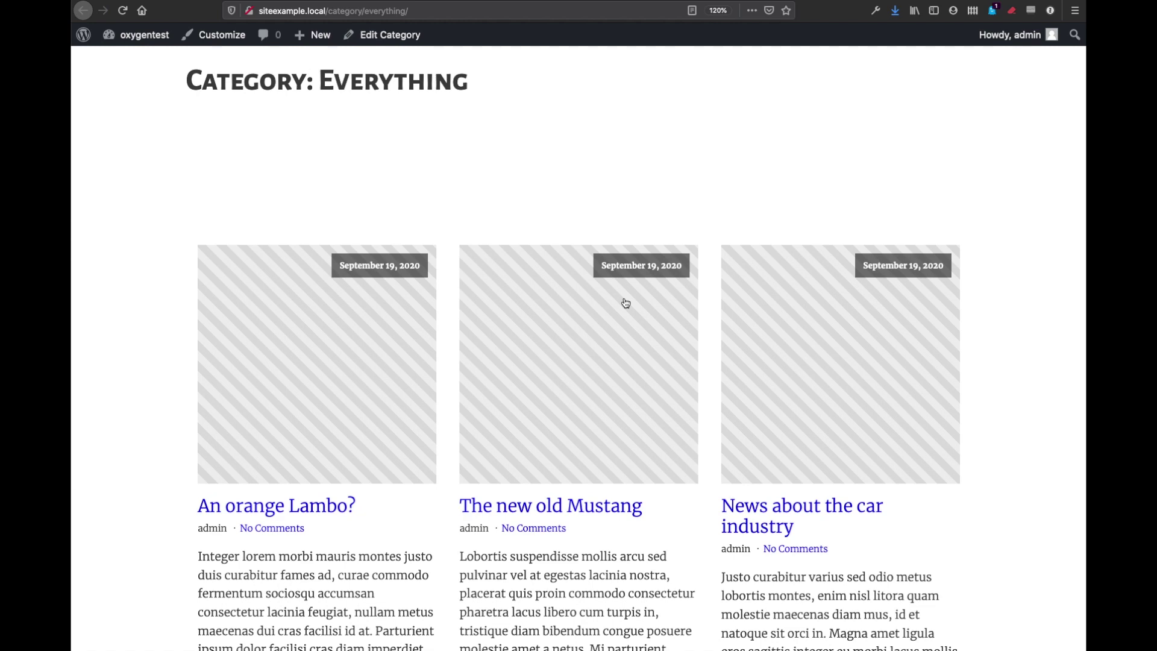
{"action": "left_click", "coordinate": [749, 0]}
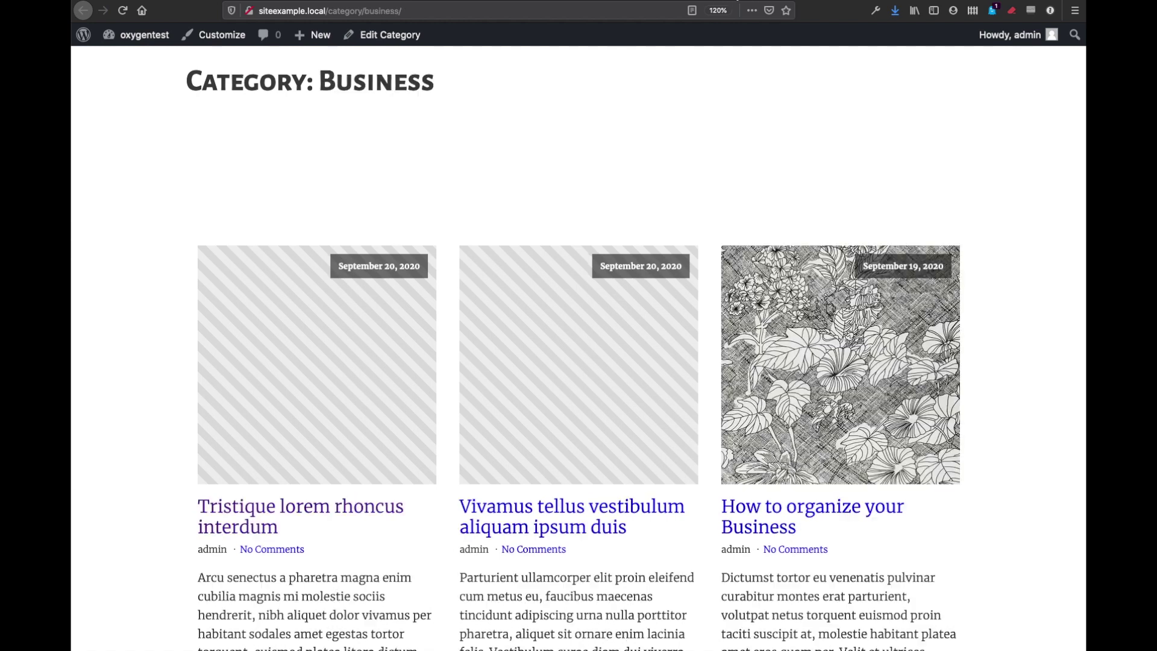
{"action": "left_click", "coordinate": [625, 0]}
{"action": "left_click", "coordinate": [641, 0]}
{"action": "left_click", "coordinate": [624, 0]}
{"action": "left_click", "coordinate": [641, 0]}
{"action": "left_click", "coordinate": [627, 0]}
{"action": "left_click", "coordinate": [641, 0]}
{"action": "left_click", "coordinate": [649, 0]}
{"action": "left_click", "coordinate": [631, 0]}
{"action": "left_click", "coordinate": [649, 0]}
{"action": "left_click", "coordinate": [632, 0]}
{"action": "left_click", "coordinate": [651, 0]}
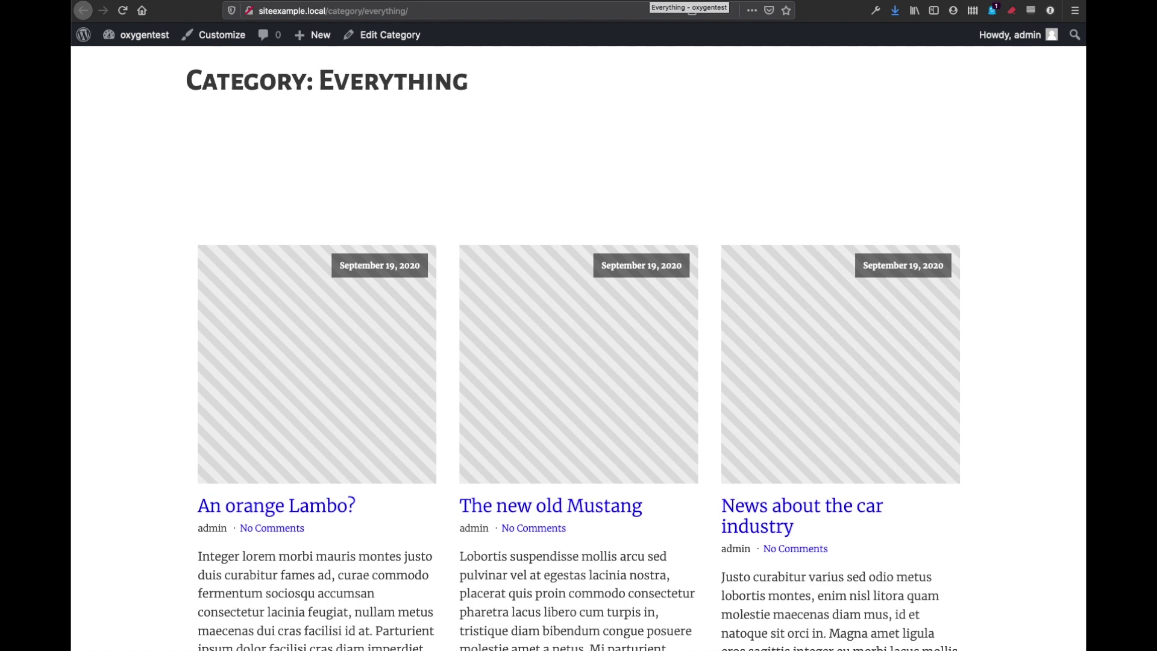
- Switch to the Oxygen templates list in WordPress and open the All Taxonomies template for editing
{"action": "left_click", "coordinate": [446, 1]}
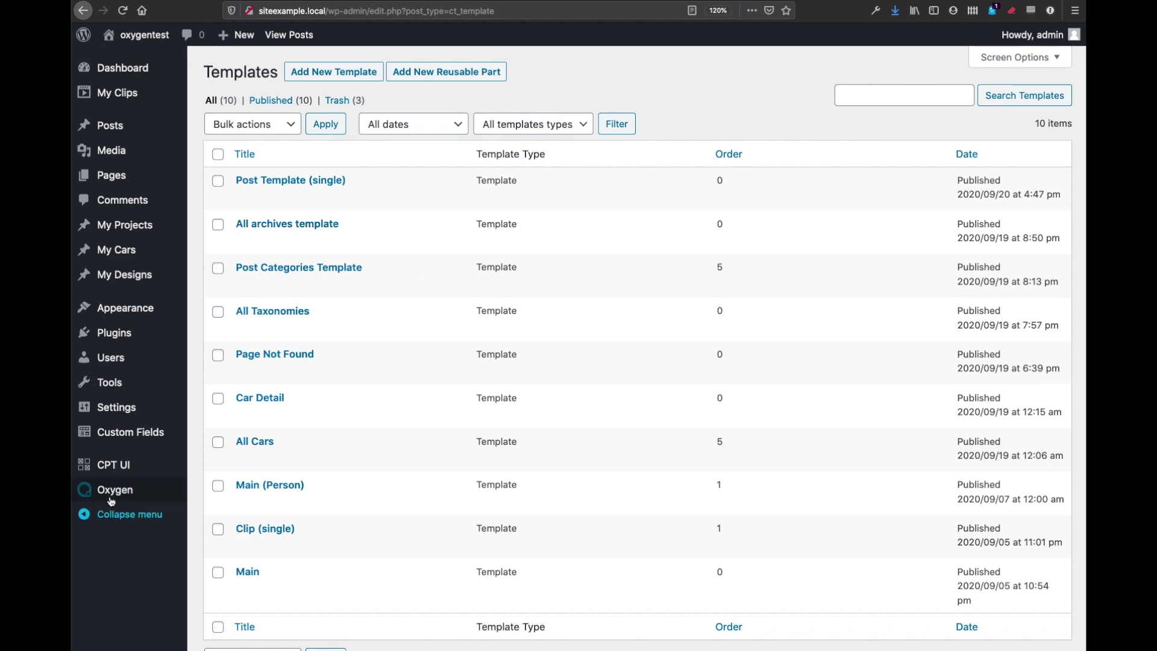
{"action": "mouse_move", "coordinate": [110, 500]}
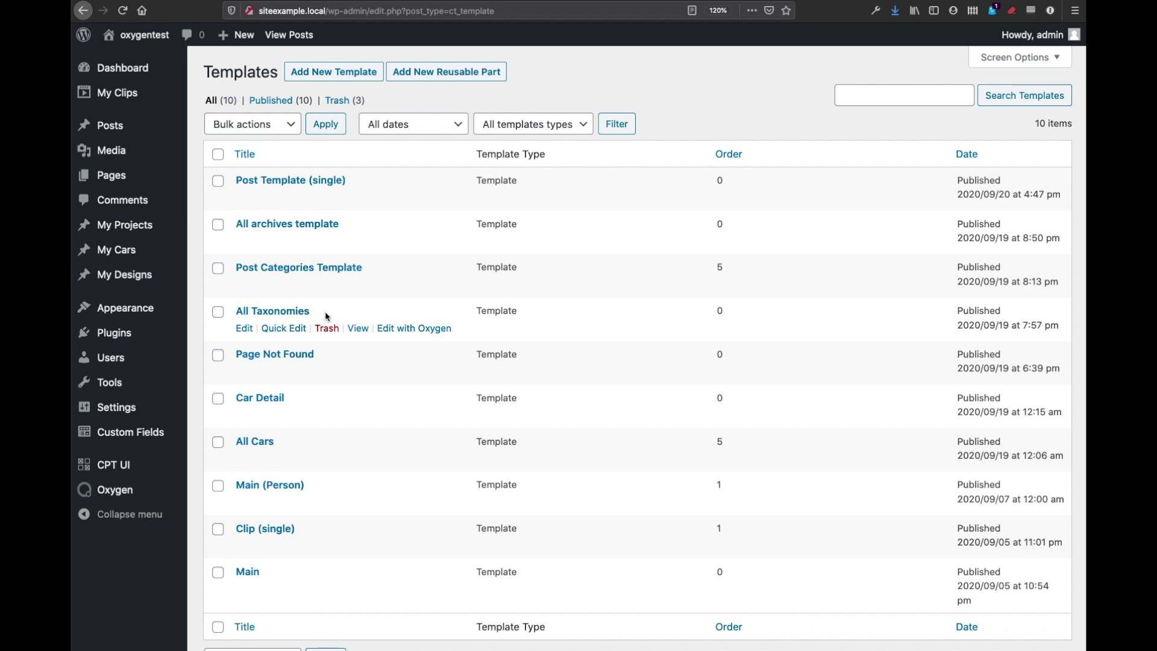
{"action": "left_click", "coordinate": [244, 330]}
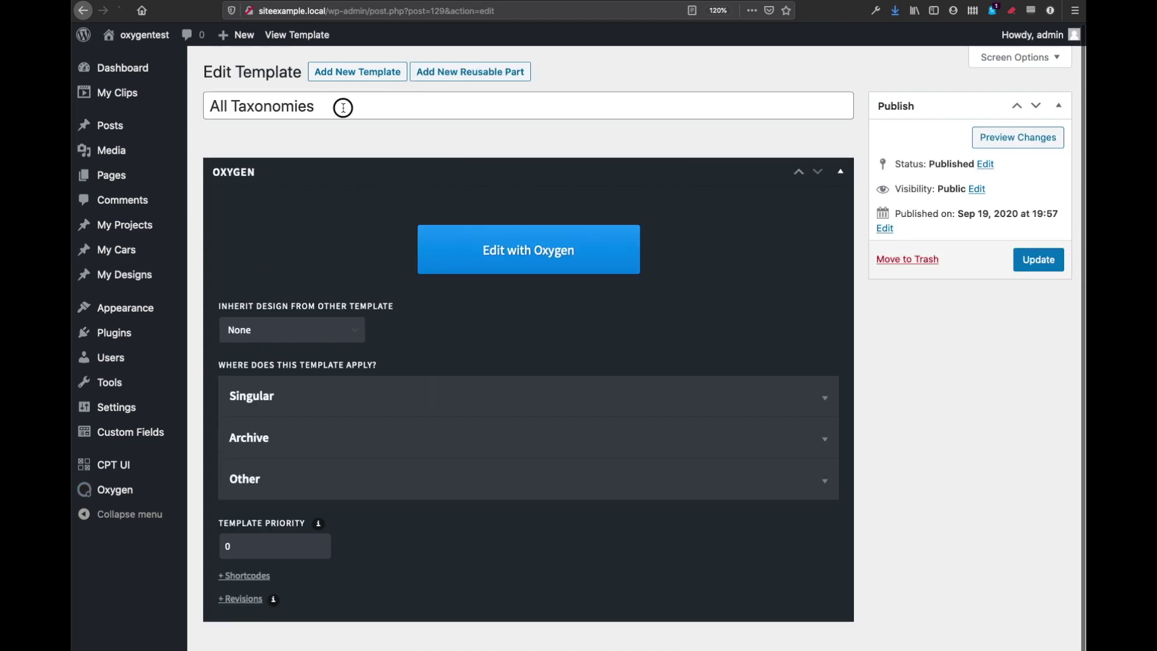
- Rename the template as "All Taxonomies (archive-taxonomies)" and update it
{"action": "left_click", "coordinate": [343, 108]}
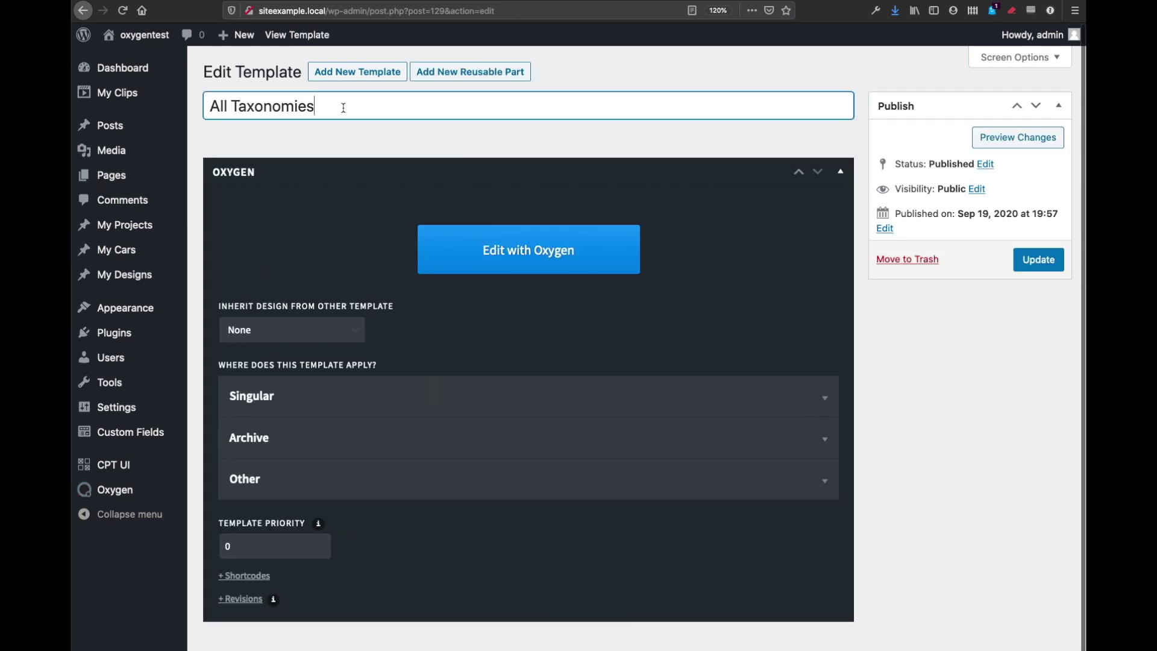
{"action": "type", "text": "()"}
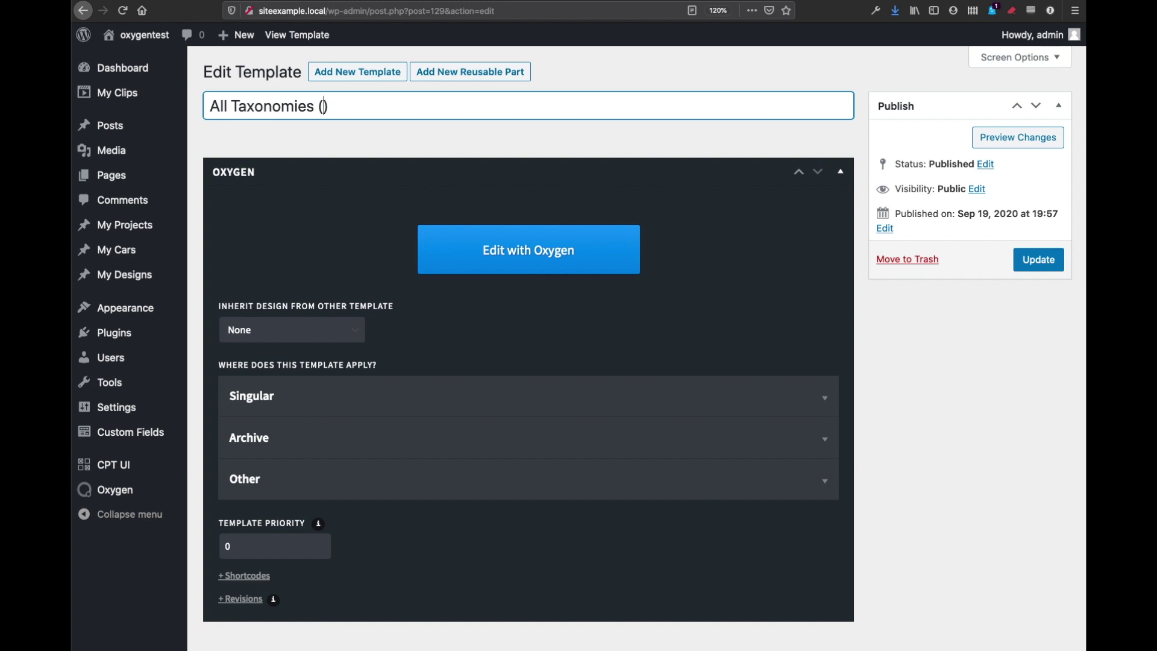
{"action": "type", "text": "archive-"}
{"action": "key", "text": "BackSpace"}
{"action": "type", "text": "-taxono"}
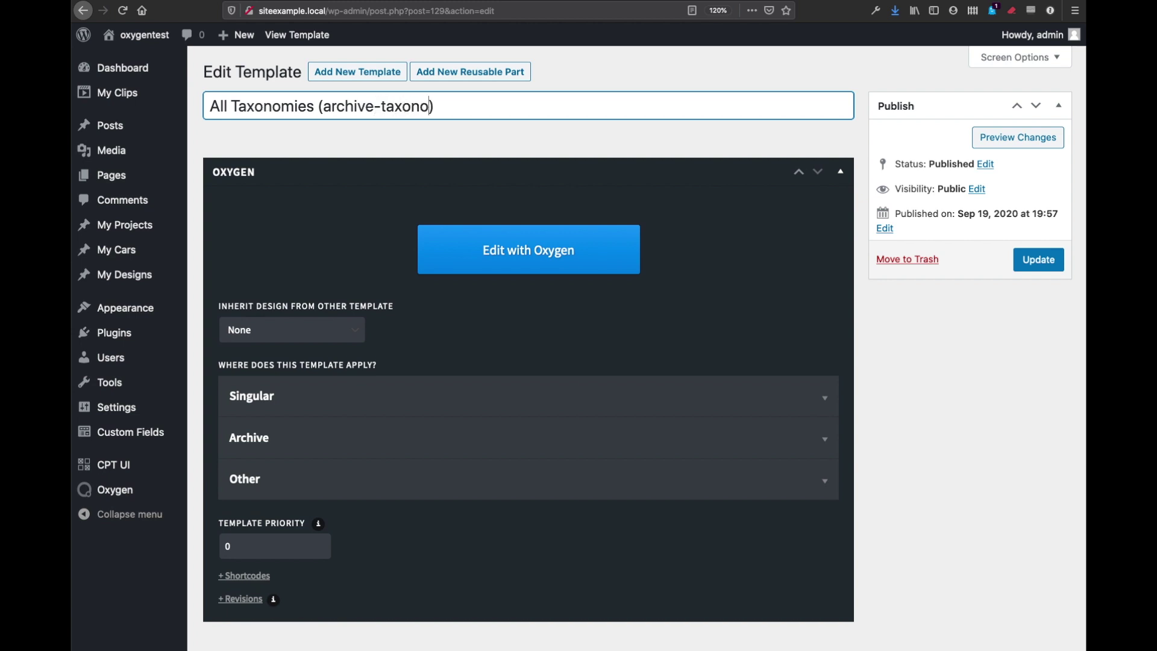
{"action": "type", "text": "mies"}
{"action": "left_click", "coordinate": [450, 131]}
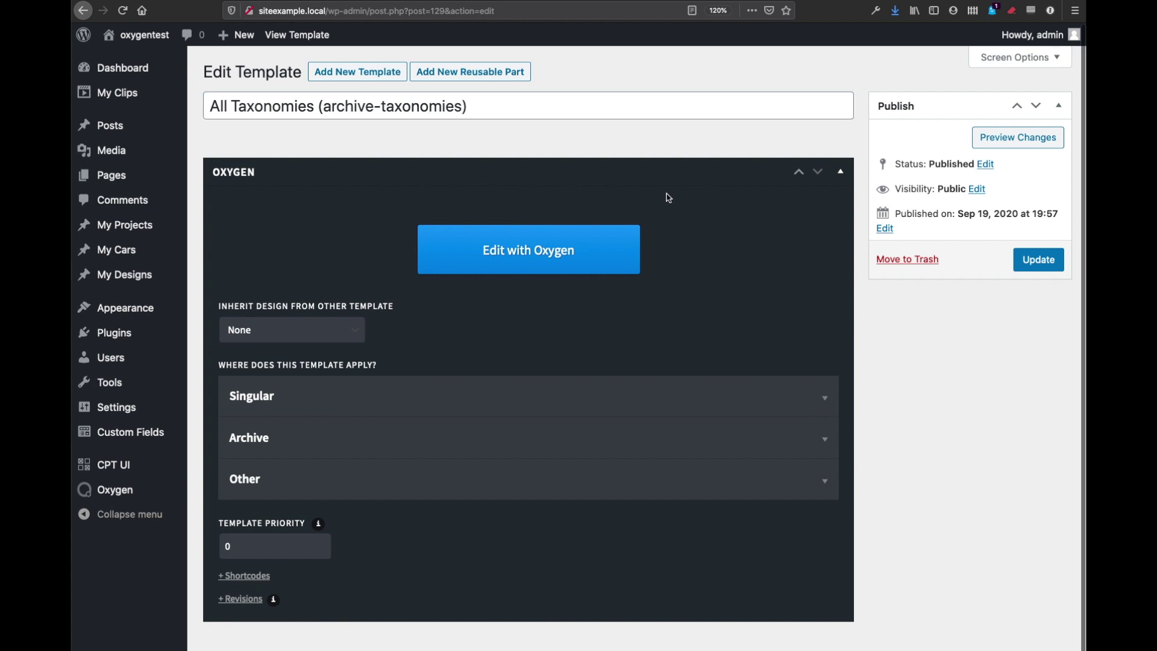
{"action": "left_click", "coordinate": [1026, 267]}
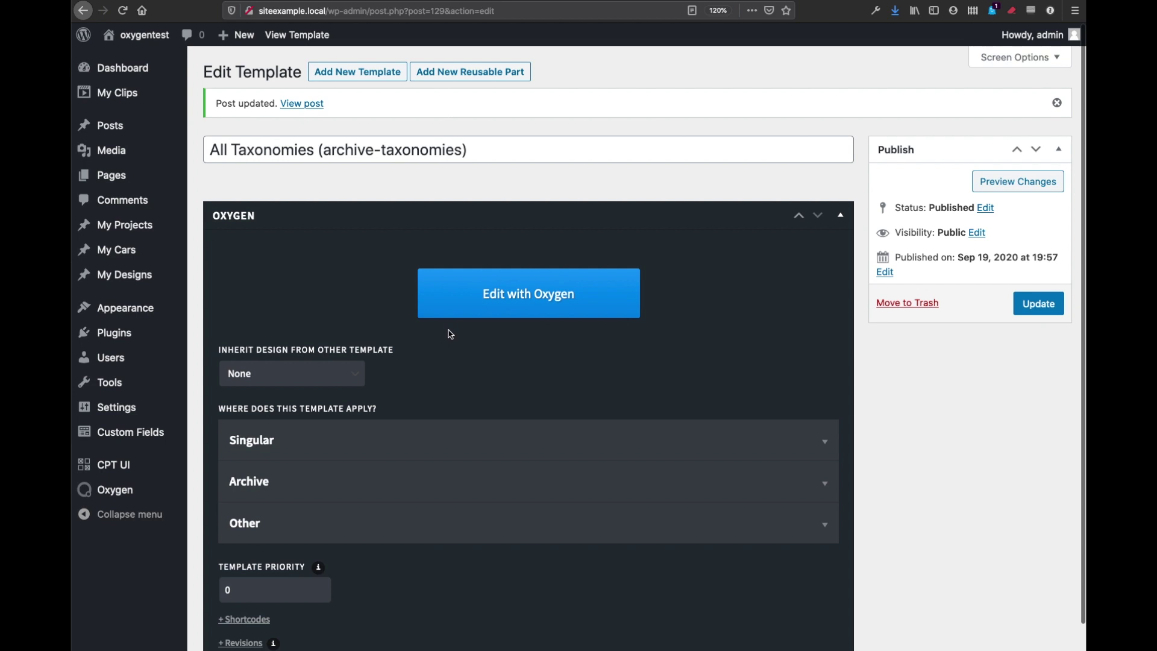
- Expand the template's Archive conditions and examine the taxonomy assignment along with the post type, author and date options
{"action": "left_click", "coordinate": [337, 481]}
{"action": "scroll", "coordinate": [406, 406], "scroll_direction": "down", "scroll_amount": 3}
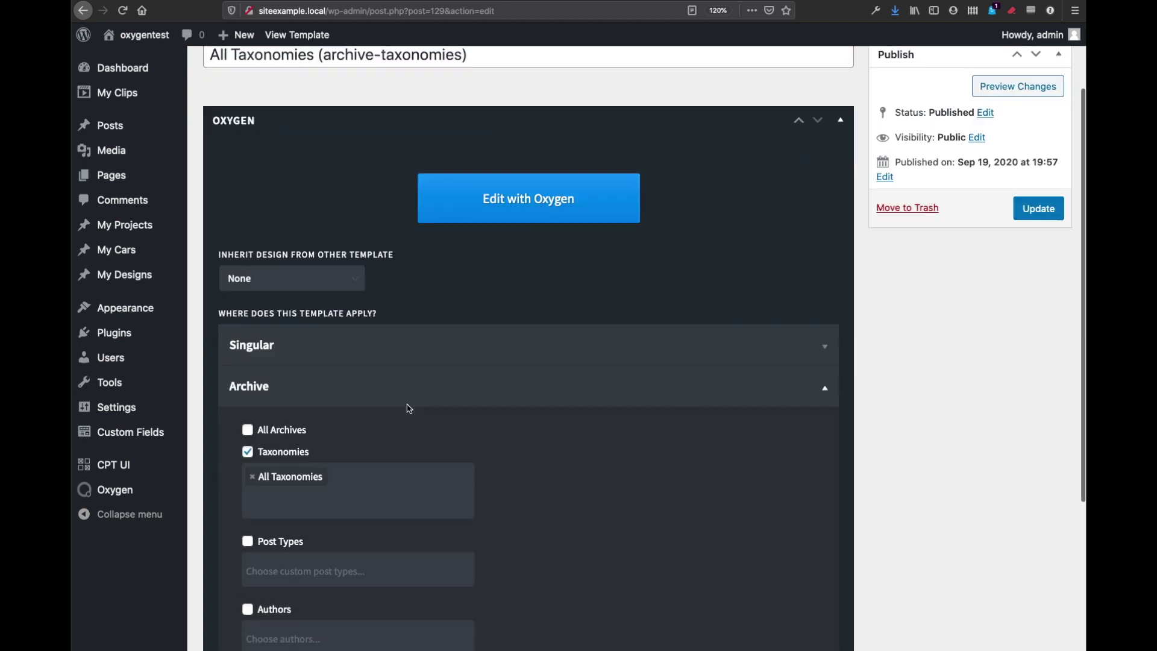
{"action": "scroll", "coordinate": [413, 400], "scroll_direction": "down", "scroll_amount": 1}
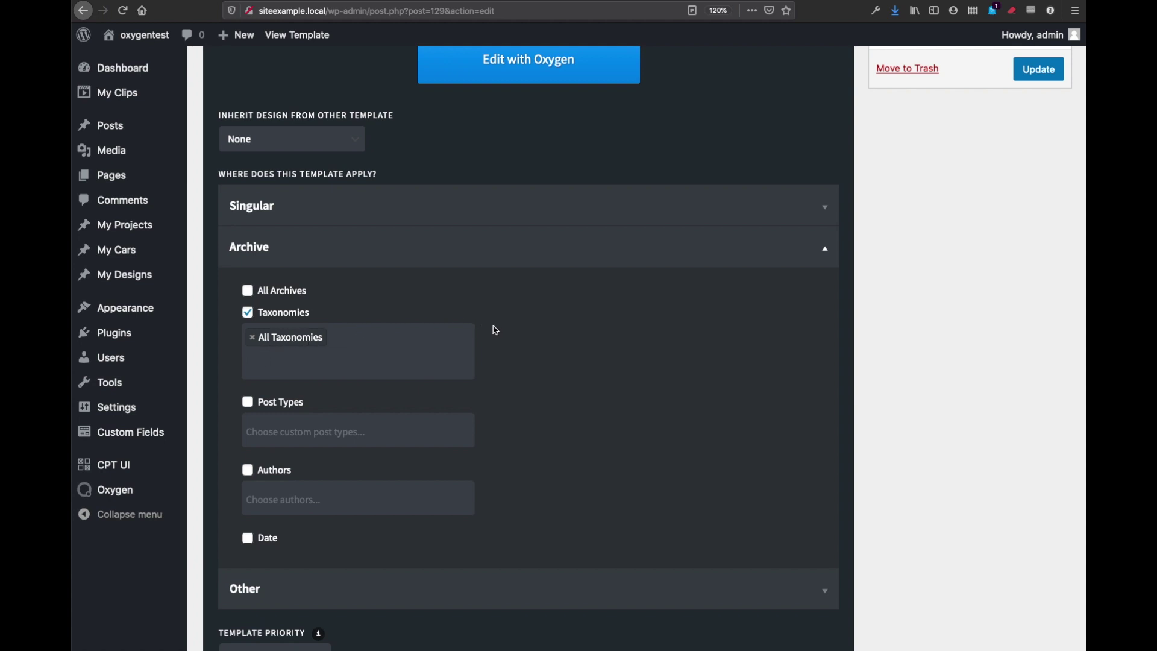
{"action": "scroll", "coordinate": [499, 330], "scroll_direction": "up", "scroll_amount": 1}
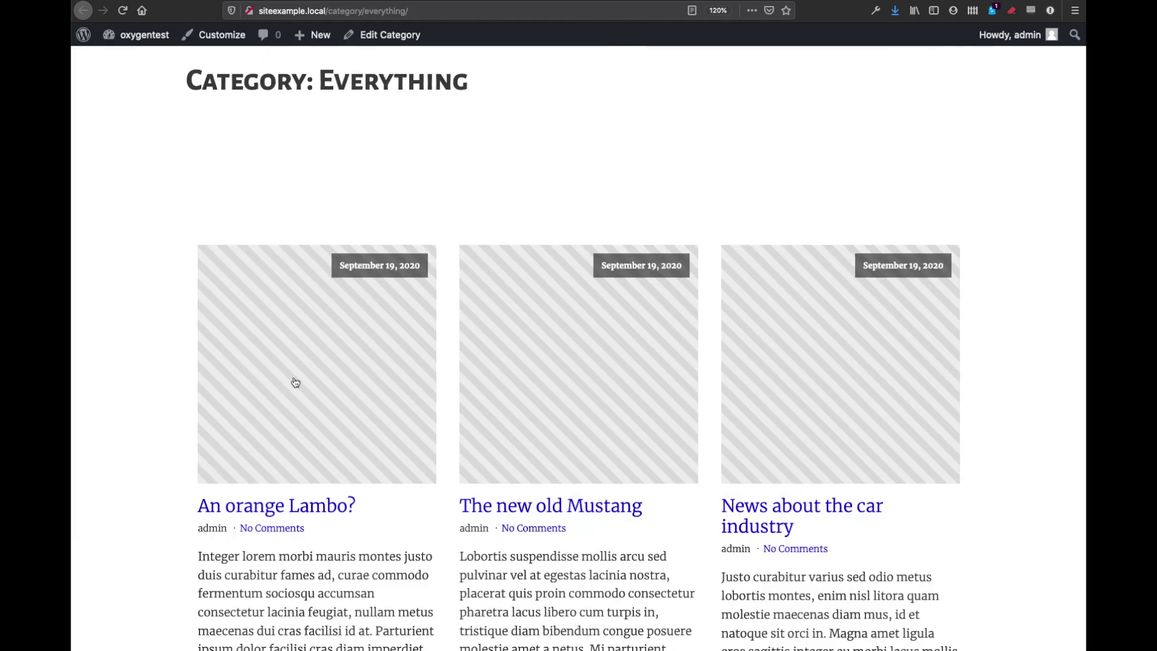
- Examine the post grids on the front-end Everything and Business category pages to compare which posts each archive lists
{"action": "scroll", "coordinate": [535, 377], "scroll_direction": "down", "scroll_amount": 3}
{"action": "scroll", "coordinate": [535, 378], "scroll_direction": "down", "scroll_amount": 8}
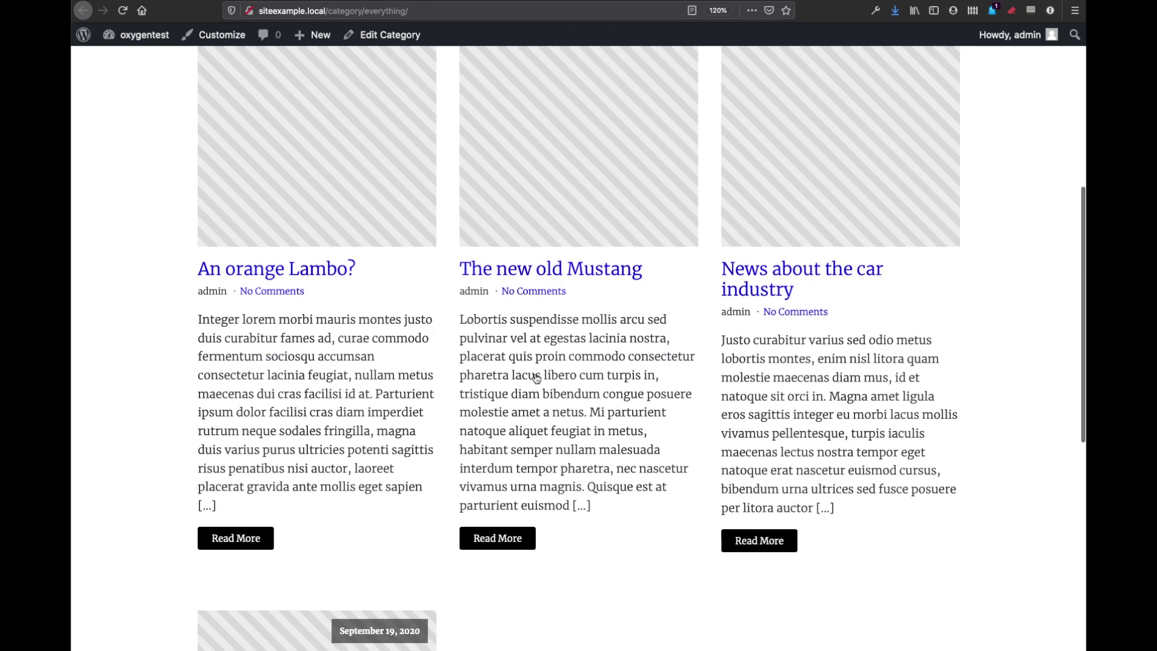
{"action": "scroll", "coordinate": [536, 377], "scroll_direction": "up", "scroll_amount": 10}
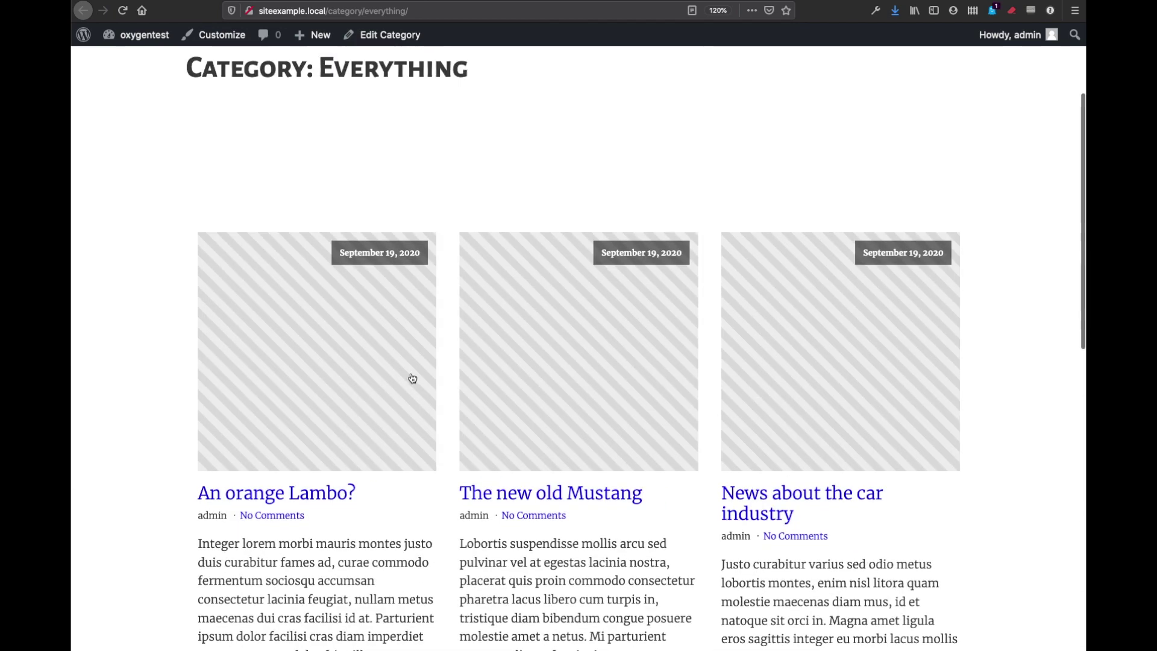
{"action": "scroll", "coordinate": [434, 355], "scroll_direction": "down", "scroll_amount": 1}
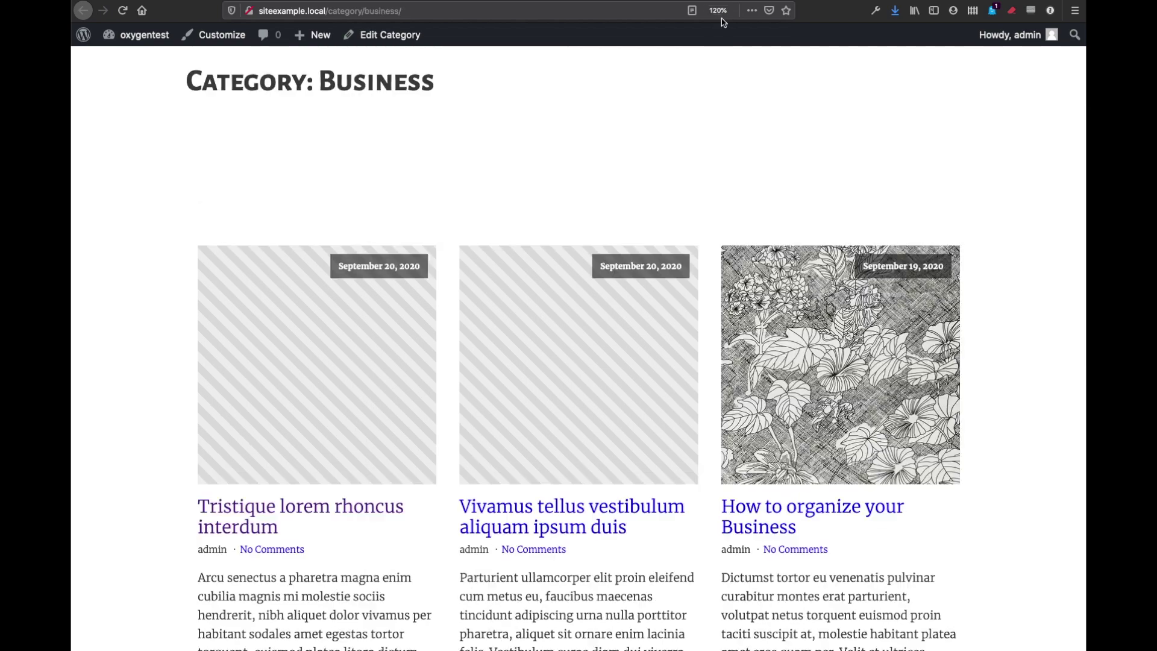
{"action": "scroll", "coordinate": [600, 380], "scroll_direction": "down", "scroll_amount": 2}
{"action": "scroll", "coordinate": [675, 302], "scroll_direction": "down", "scroll_amount": 2}
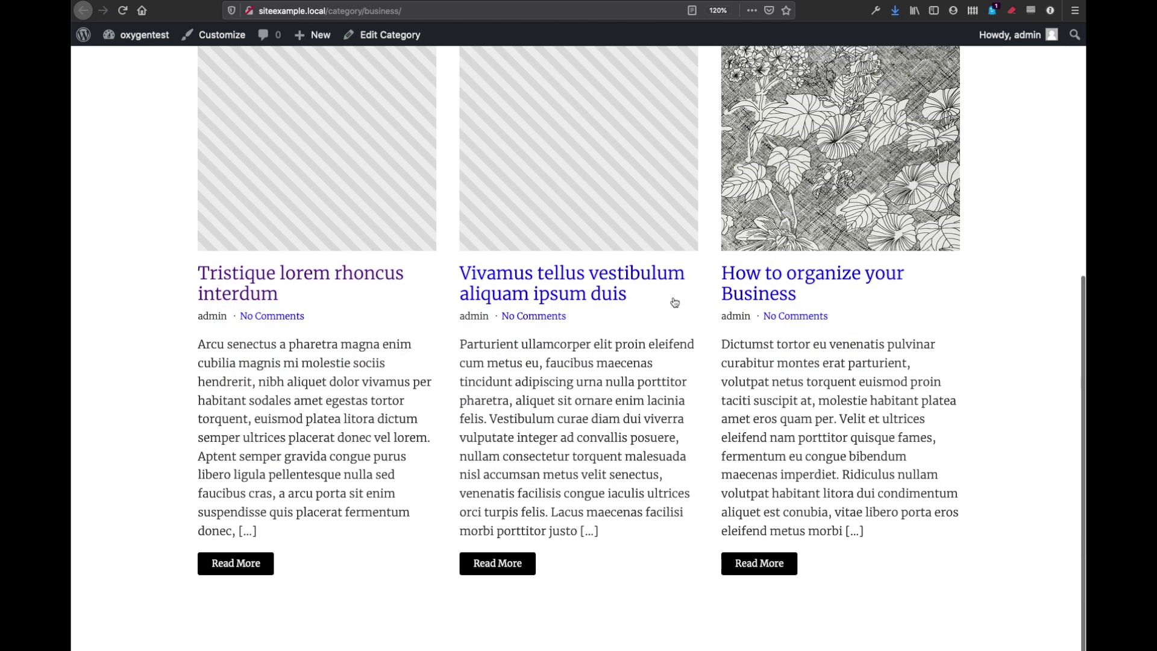
{"action": "scroll", "coordinate": [674, 301], "scroll_direction": "up", "scroll_amount": 5}
{"action": "scroll", "coordinate": [675, 302], "scroll_direction": "down", "scroll_amount": 1}
{"action": "scroll", "coordinate": [675, 302], "scroll_direction": "down", "scroll_amount": 2}
{"action": "scroll", "coordinate": [675, 302], "scroll_direction": "up", "scroll_amount": 2}
{"action": "scroll", "coordinate": [675, 302], "scroll_direction": "down", "scroll_amount": 1}
{"action": "scroll", "coordinate": [675, 302], "scroll_direction": "down", "scroll_amount": 2}
{"action": "scroll", "coordinate": [674, 302], "scroll_direction": "up", "scroll_amount": 2}
{"action": "scroll", "coordinate": [675, 302], "scroll_direction": "down", "scroll_amount": 1}
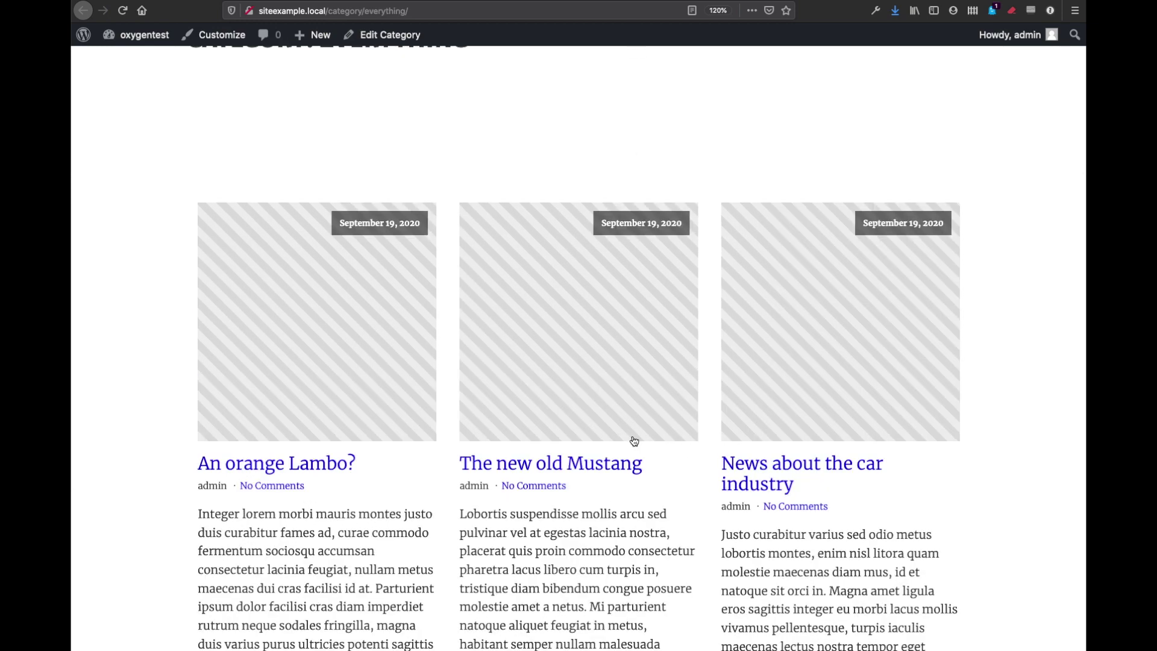
{"action": "scroll", "coordinate": [631, 435], "scroll_direction": "down", "scroll_amount": 8}
{"action": "scroll", "coordinate": [633, 441], "scroll_direction": "up", "scroll_amount": 10}
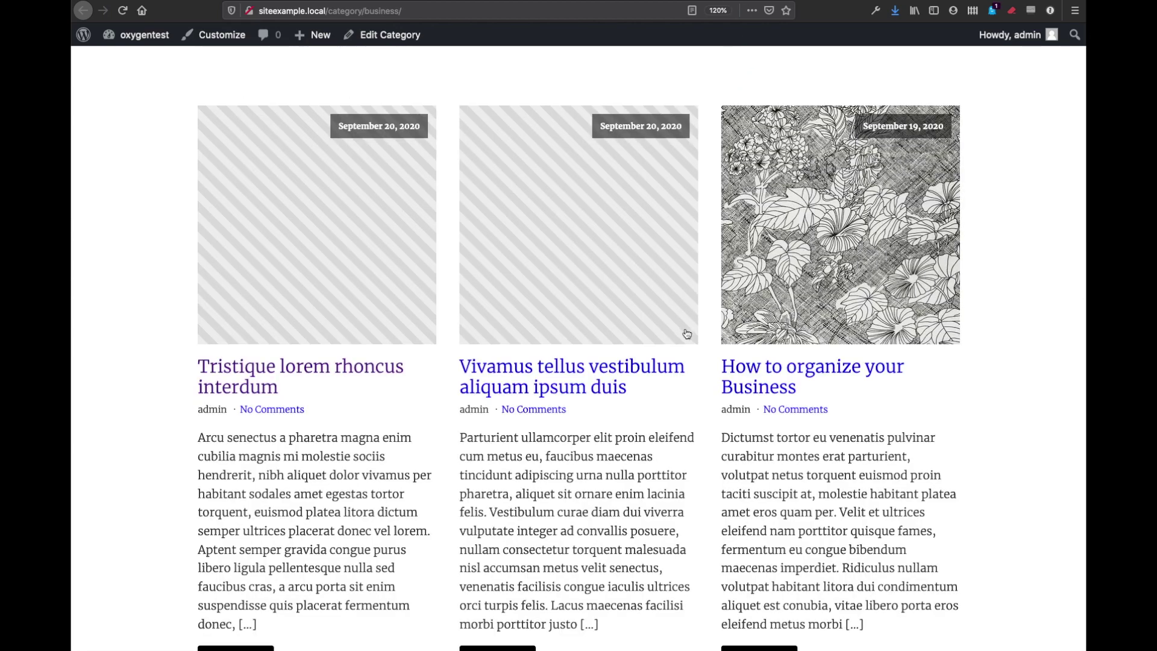
{"action": "scroll", "coordinate": [685, 333], "scroll_direction": "down", "scroll_amount": 2}
{"action": "scroll", "coordinate": [686, 333], "scroll_direction": "up", "scroll_amount": 7}
{"action": "scroll", "coordinate": [685, 332], "scroll_direction": "down", "scroll_amount": 6}
{"action": "scroll", "coordinate": [685, 332], "scroll_direction": "up", "scroll_amount": 6}
{"action": "scroll", "coordinate": [685, 333], "scroll_direction": "down", "scroll_amount": 3}
{"action": "scroll", "coordinate": [686, 333], "scroll_direction": "up", "scroll_amount": 1}
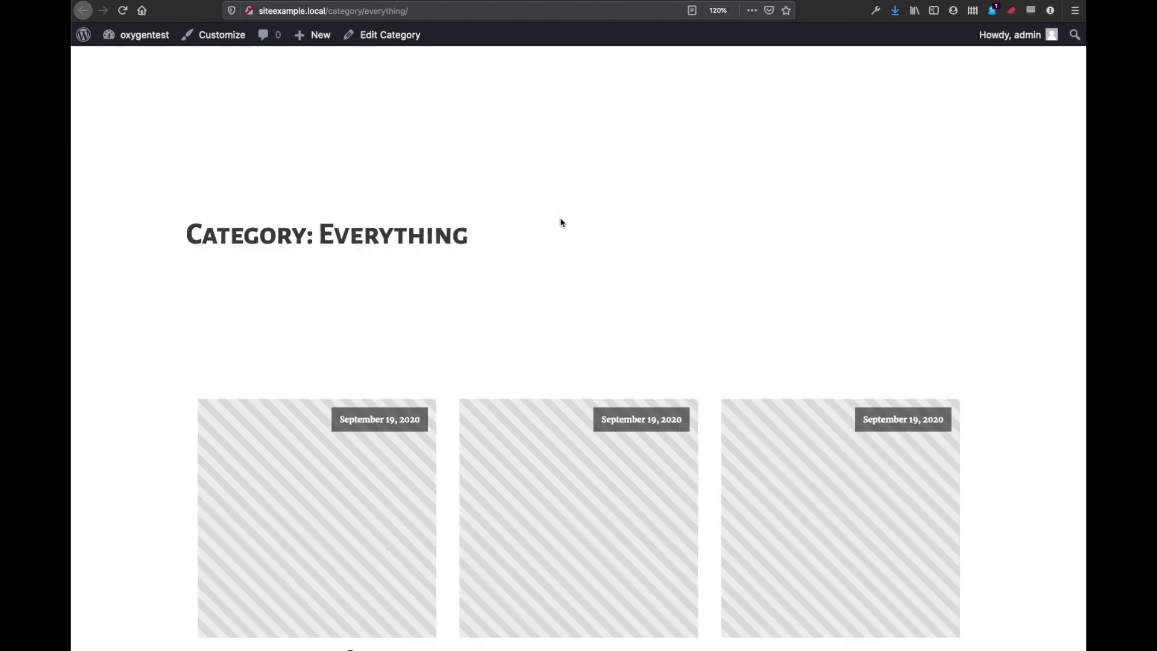
{"action": "scroll", "coordinate": [561, 223], "scroll_direction": "down", "scroll_amount": 3}
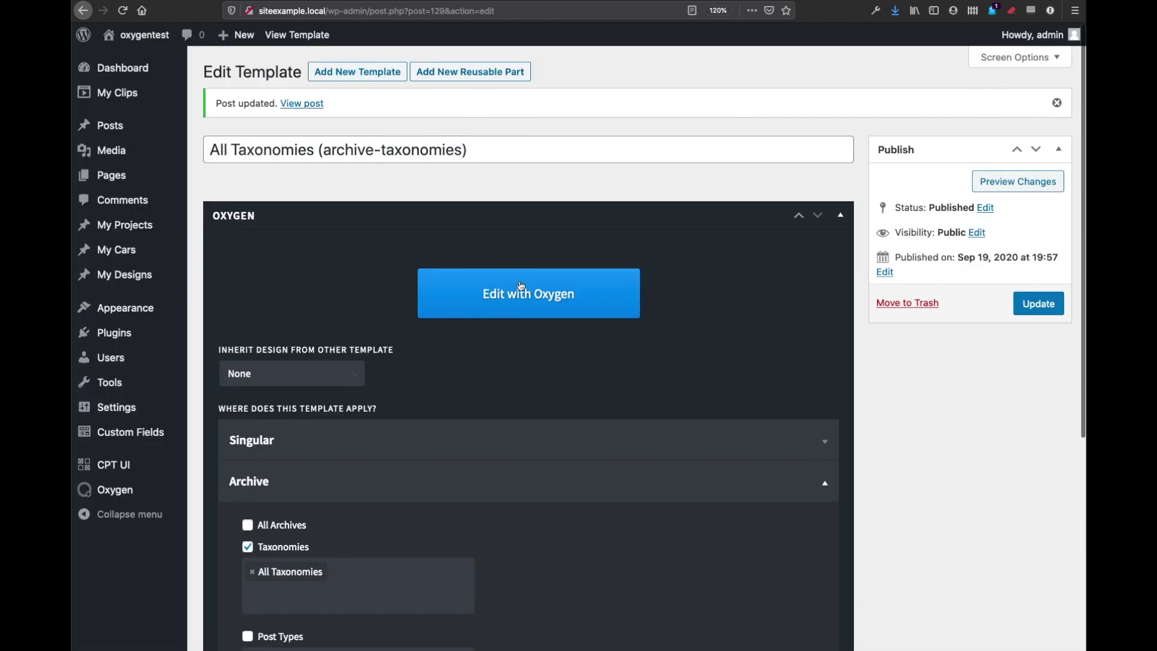
- Open the All Taxonomies template in the Oxygen builder and preview it with the Everything category
{"action": "left_click", "coordinate": [520, 307]}
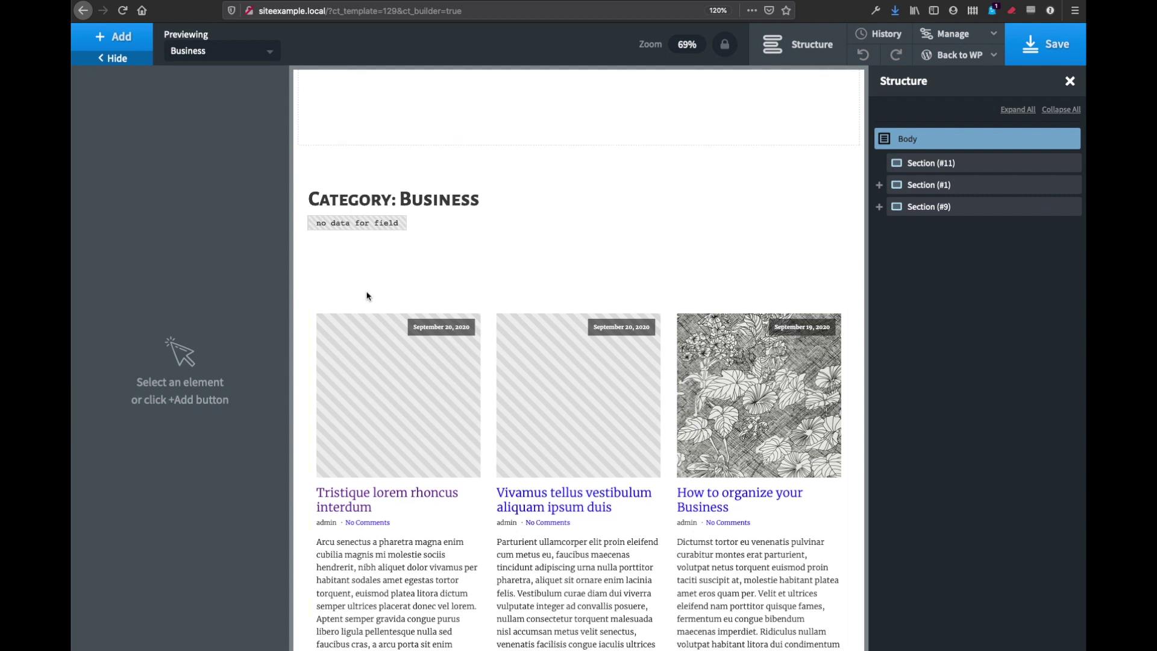
{"action": "left_click", "coordinate": [232, 51]}
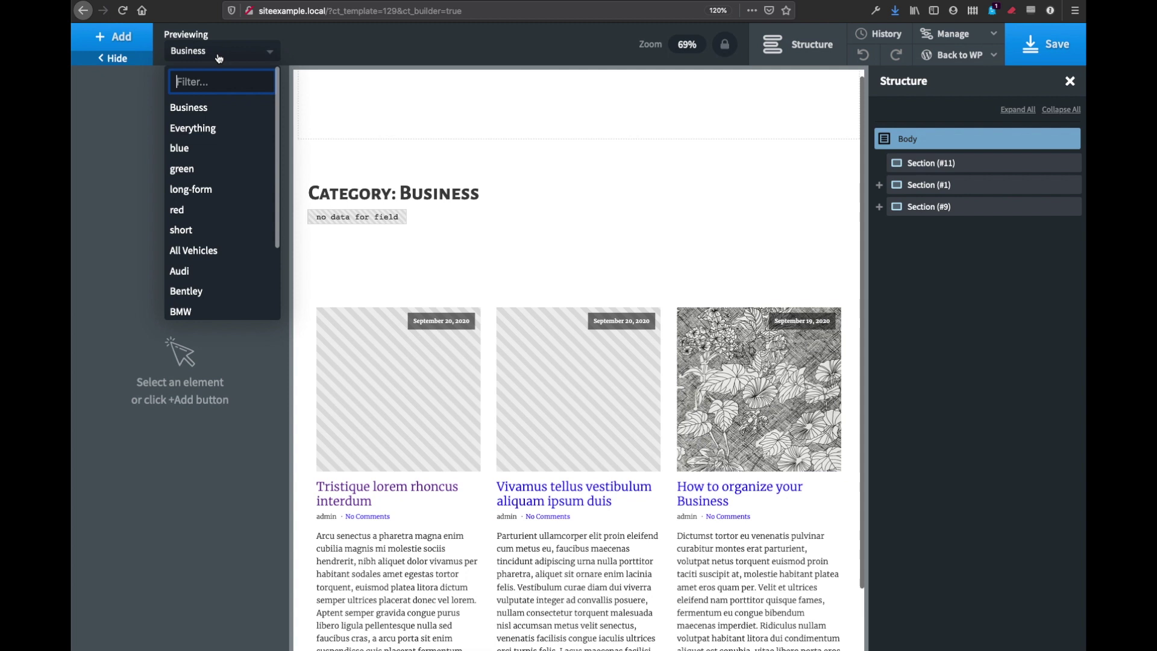
{"action": "scroll", "coordinate": [199, 182], "scroll_direction": "down", "scroll_amount": 2}
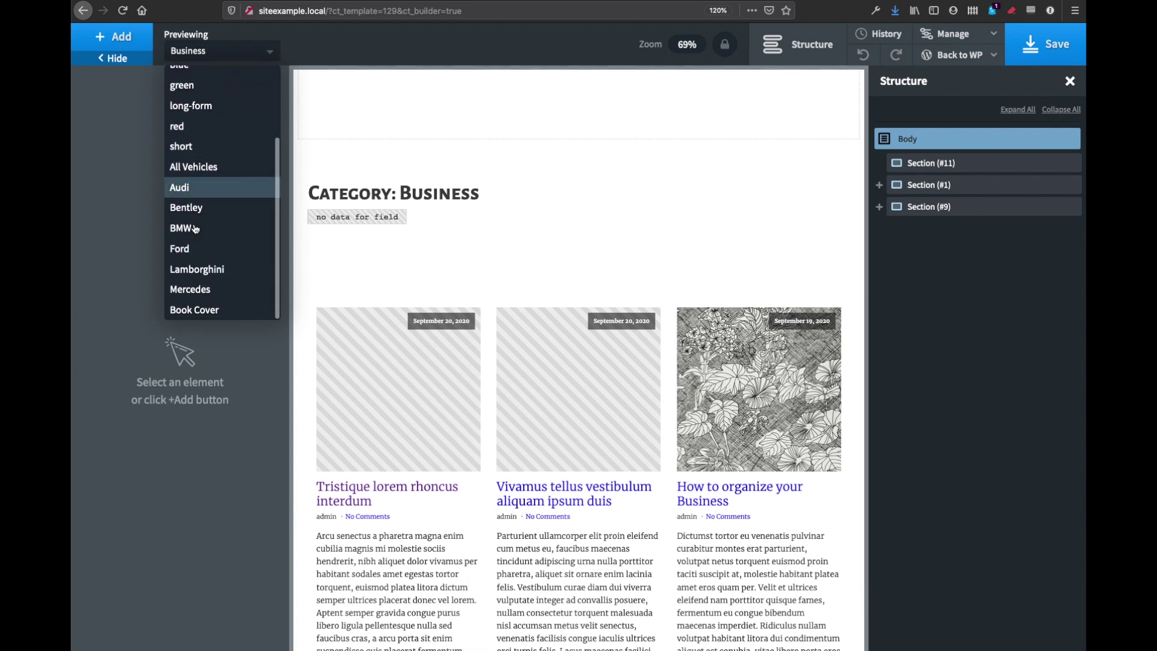
{"action": "scroll", "coordinate": [212, 239], "scroll_direction": "up", "scroll_amount": 3}
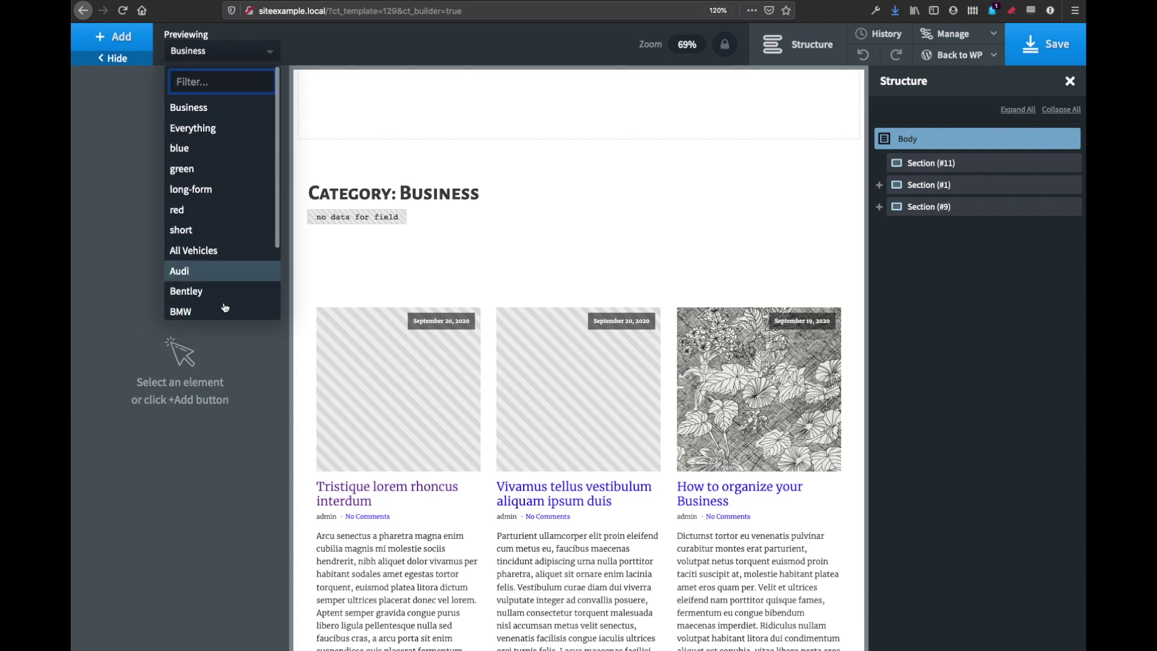
{"action": "left_click", "coordinate": [215, 130]}
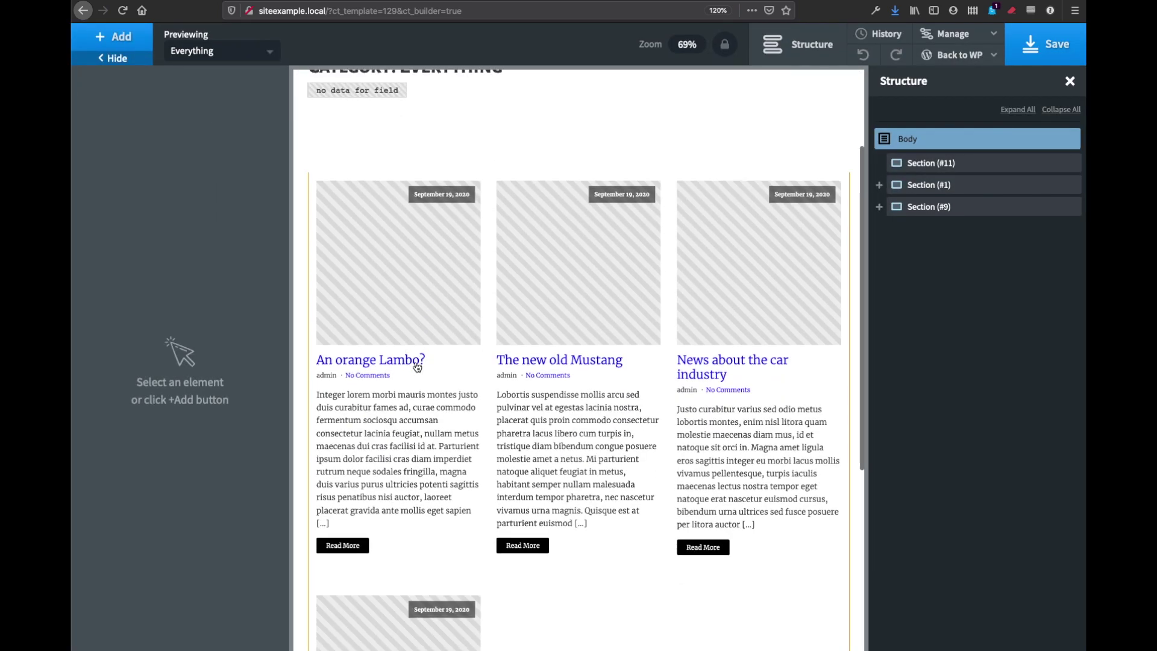
- Review the Everything preview and look through the terms available for previewing, keeping Everything selected
{"action": "left_click", "coordinate": [222, 52]}
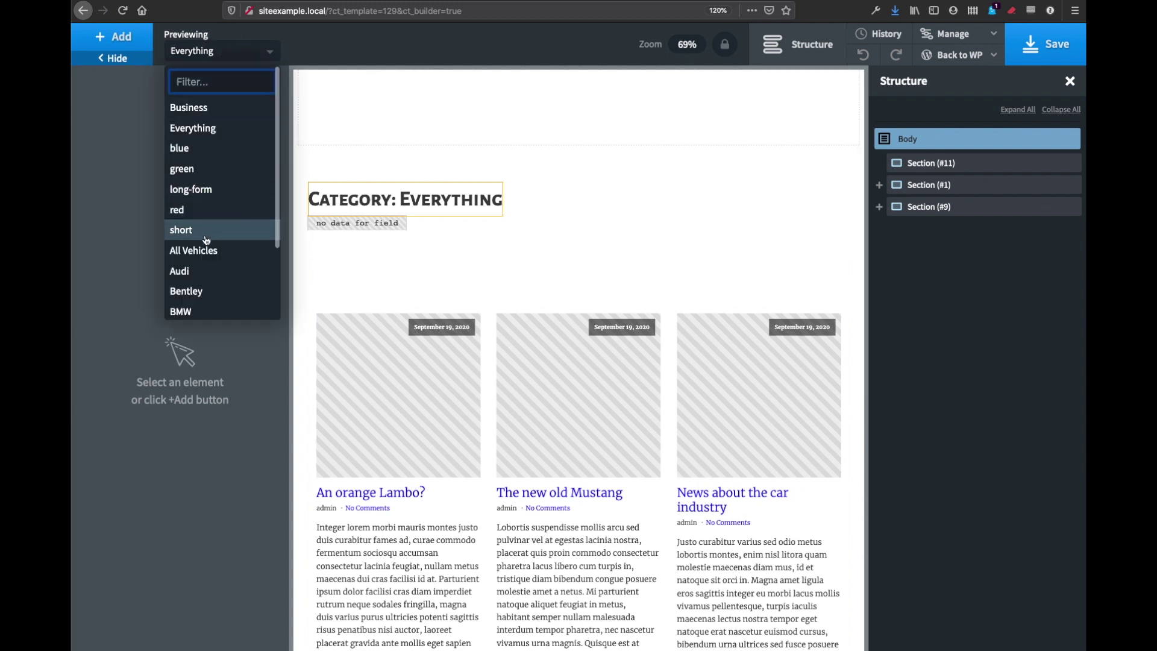
{"action": "scroll", "coordinate": [220, 253], "scroll_direction": "down", "scroll_amount": 3}
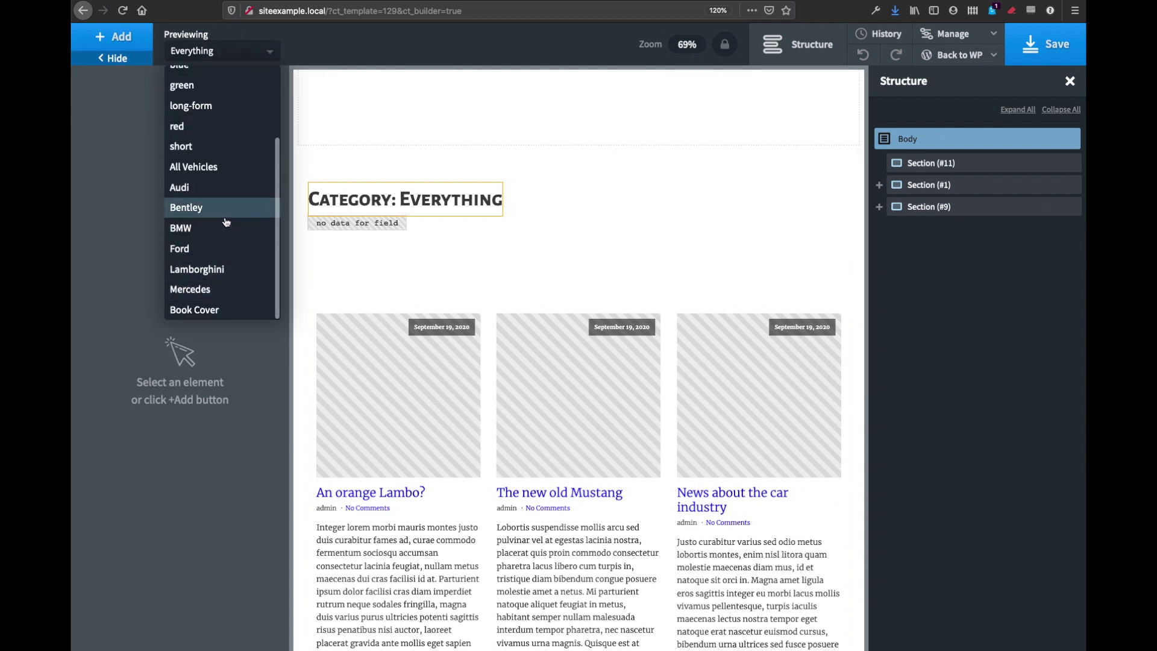
{"action": "scroll", "coordinate": [228, 222], "scroll_direction": "up", "scroll_amount": 3}
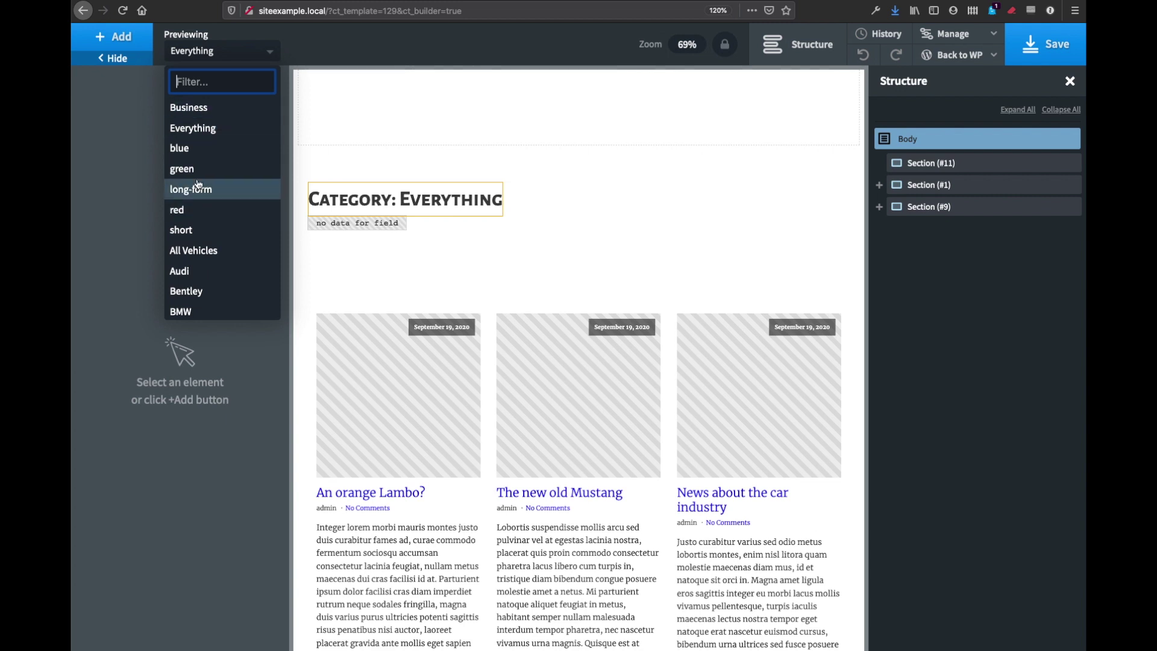
{"action": "left_click", "coordinate": [216, 62]}
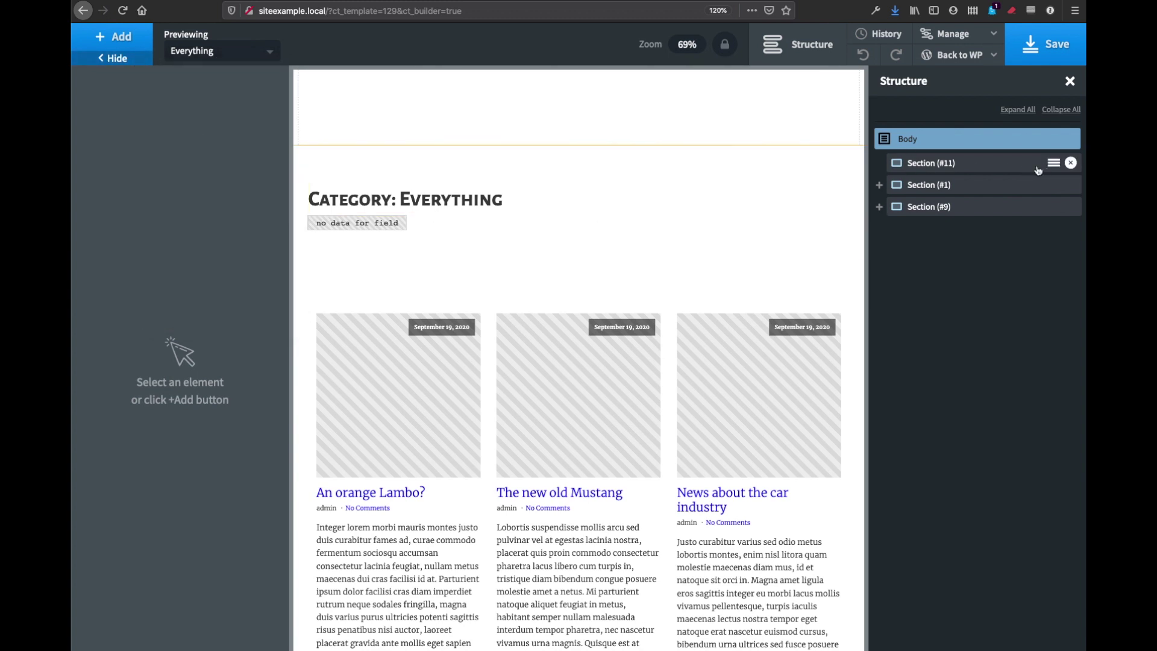
- Delete the empty section above the category heading and the archive description text block below the heading
{"action": "left_click", "coordinate": [1070, 163]}
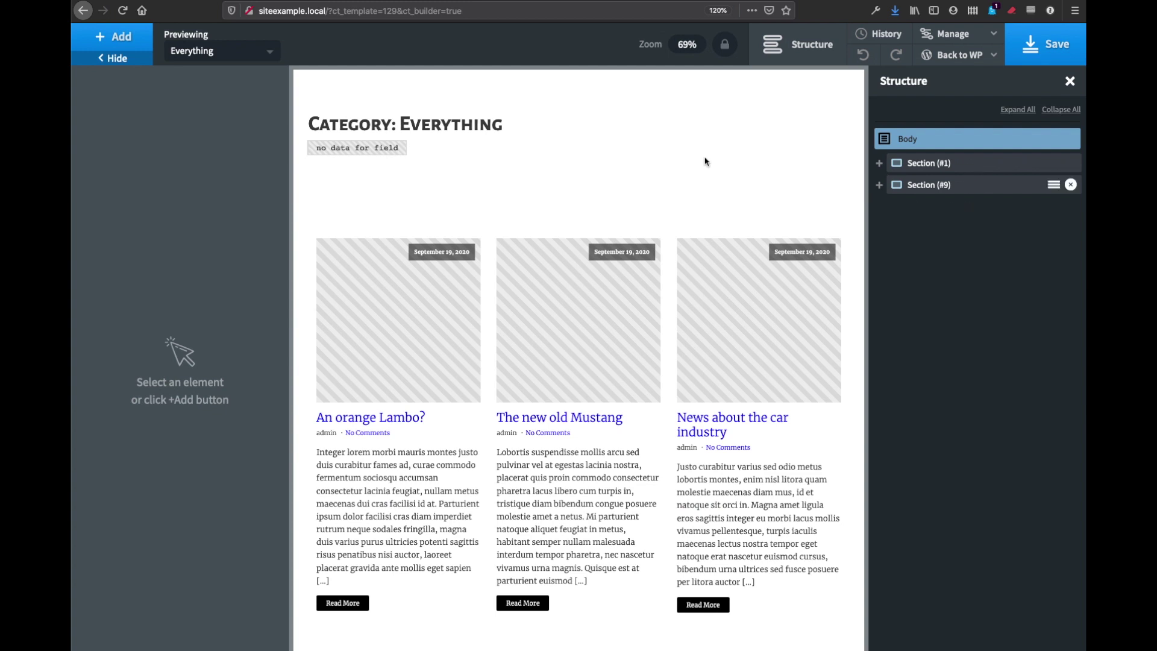
{"action": "left_click", "coordinate": [349, 150]}
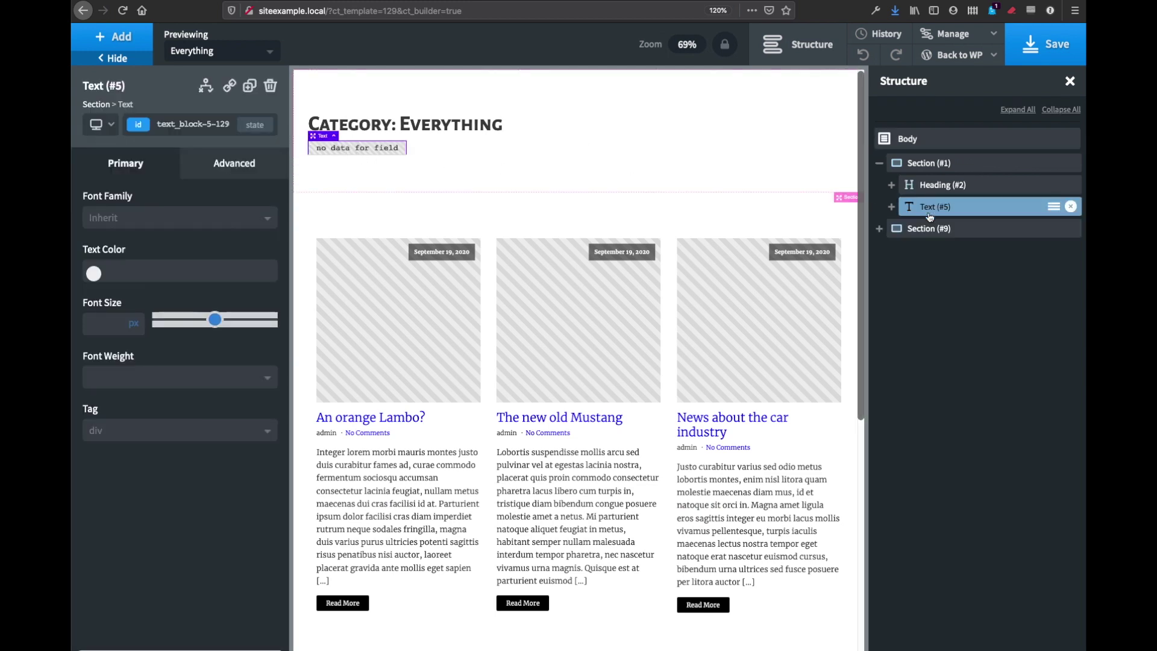
{"action": "double_click", "coordinate": [335, 148]}
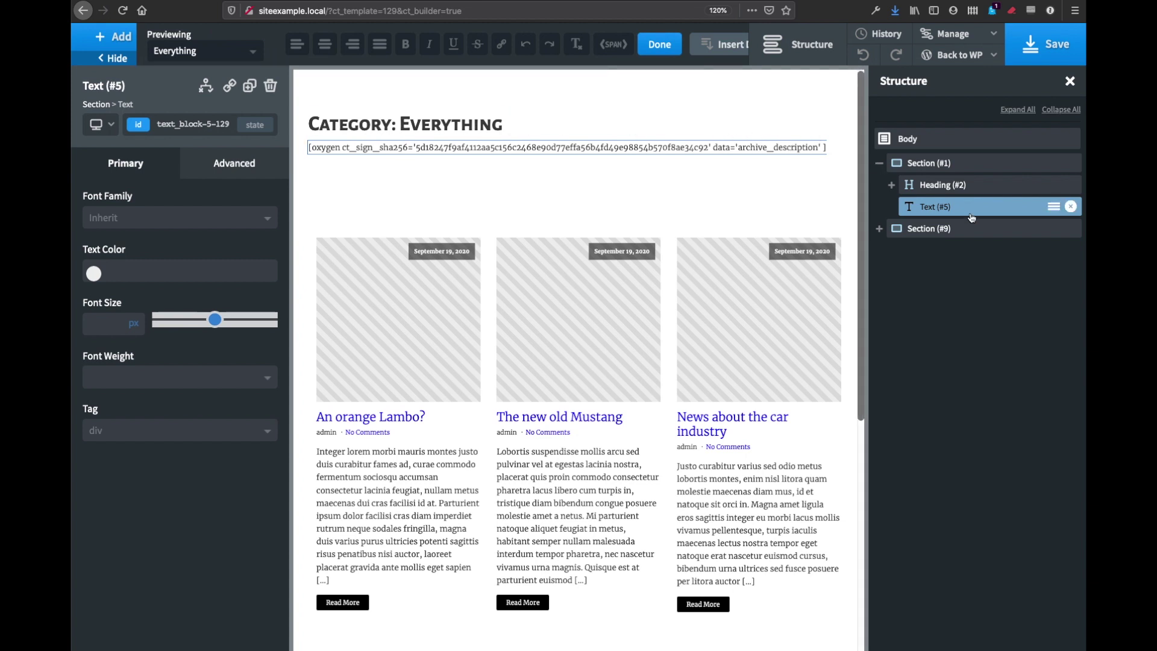
{"action": "left_click", "coordinate": [1071, 207]}
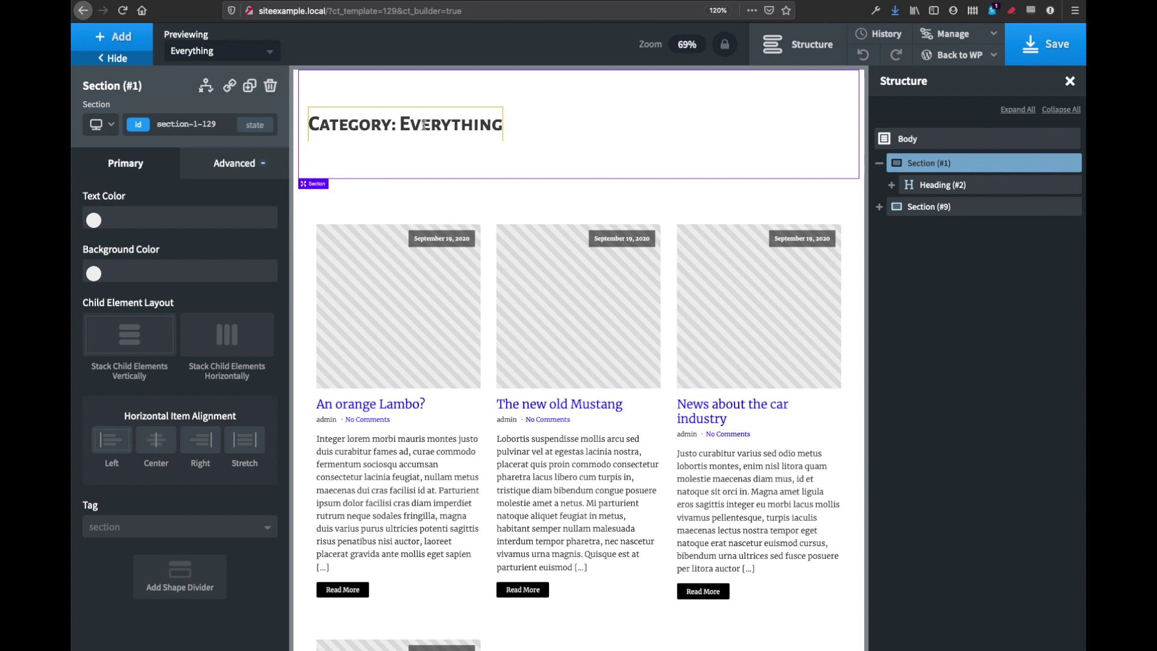
- Select the Easy Posts element in the post grid section and open its Query settings
{"action": "scroll", "coordinate": [425, 326], "scroll_direction": "down", "scroll_amount": 2}
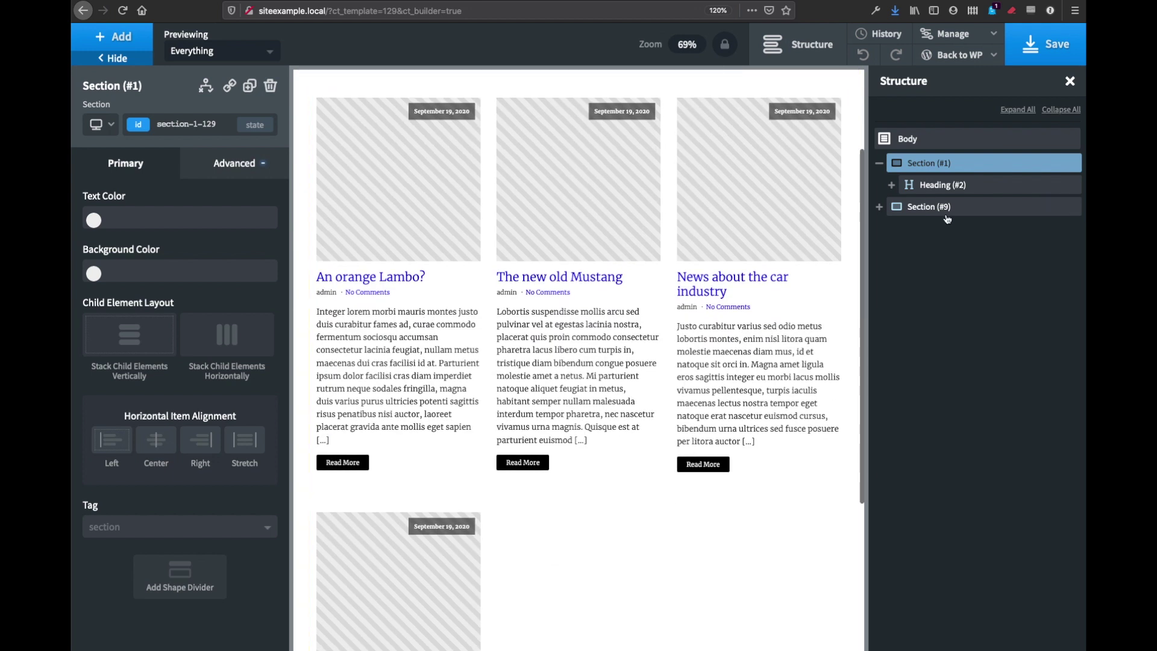
{"action": "left_click", "coordinate": [897, 211]}
{"action": "left_click", "coordinate": [943, 229]}
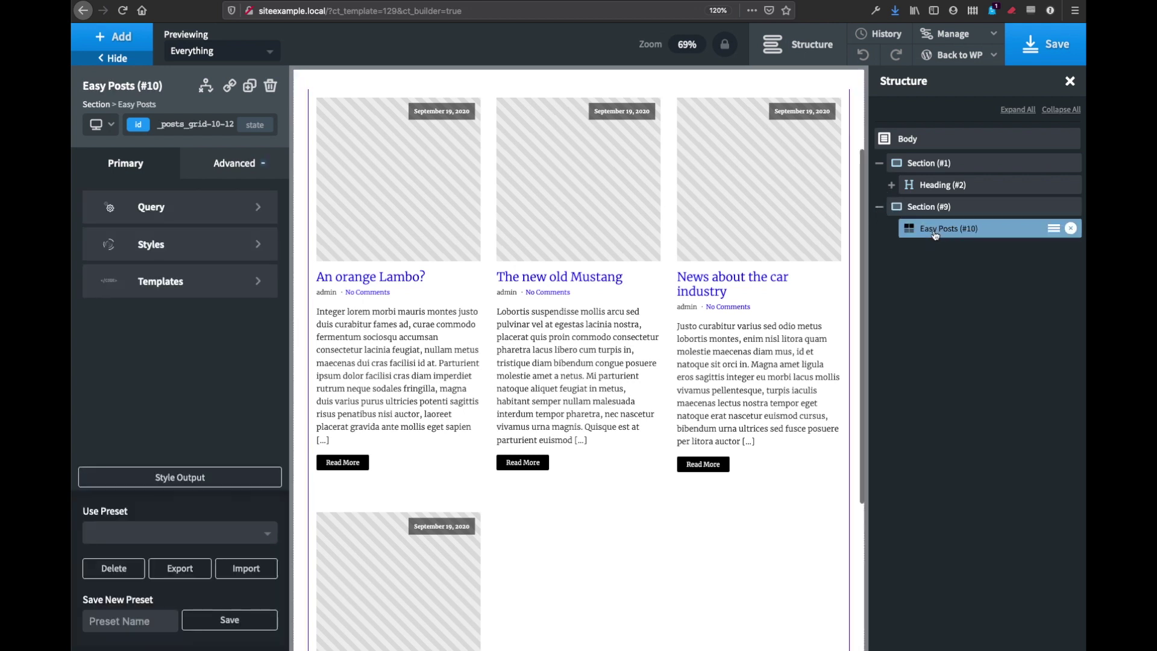
{"action": "left_click", "coordinate": [153, 207]}
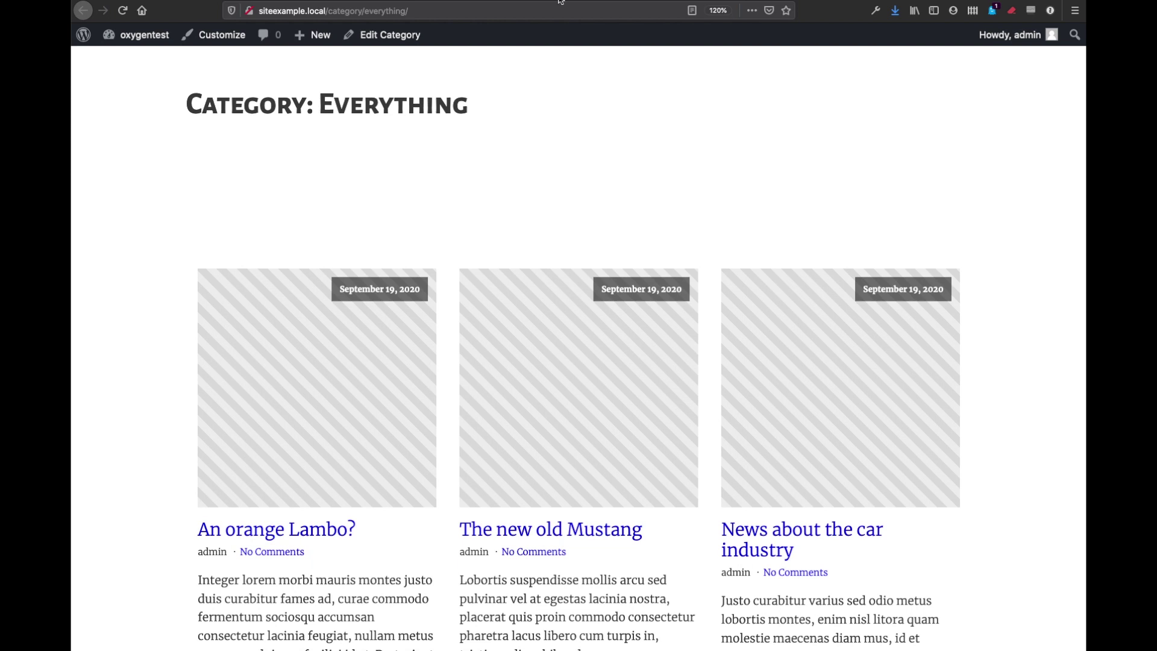
- Load the Business category archive by replacing the everything slug with business in the page address, and examine the URL parts
{"action": "double_click", "coordinate": [352, 10]}
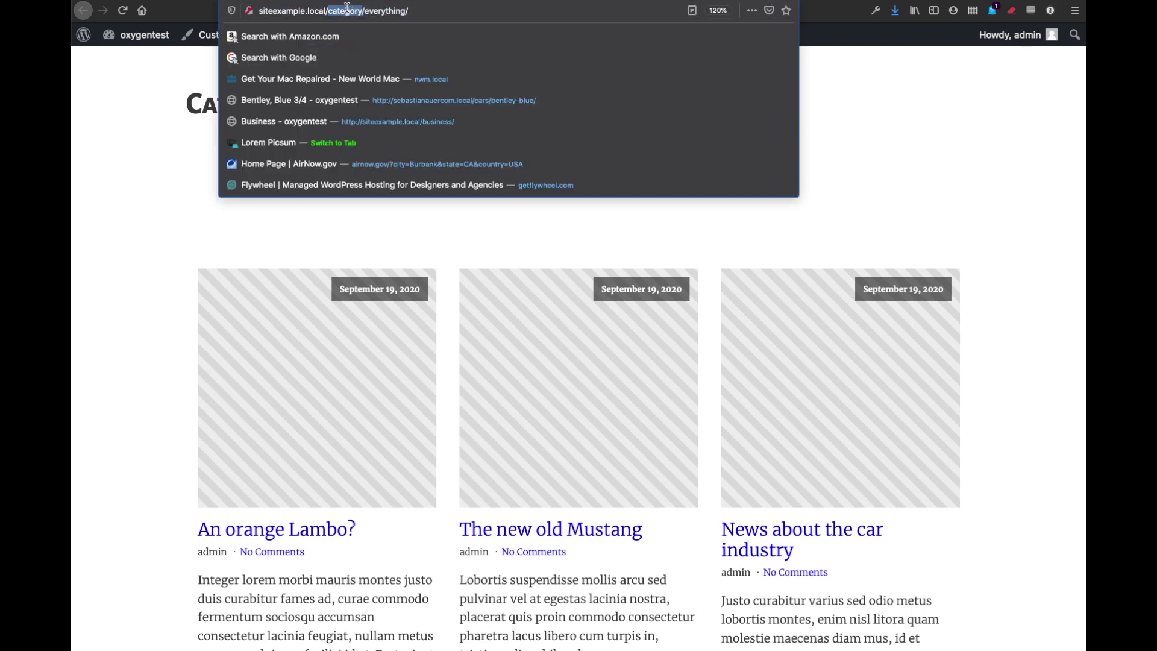
{"action": "double_click", "coordinate": [389, 12]}
{"action": "double_click", "coordinate": [348, 12]}
{"action": "double_click", "coordinate": [381, 10]}
{"action": "type", "text": "business"}
{"action": "key", "text": "Return"}
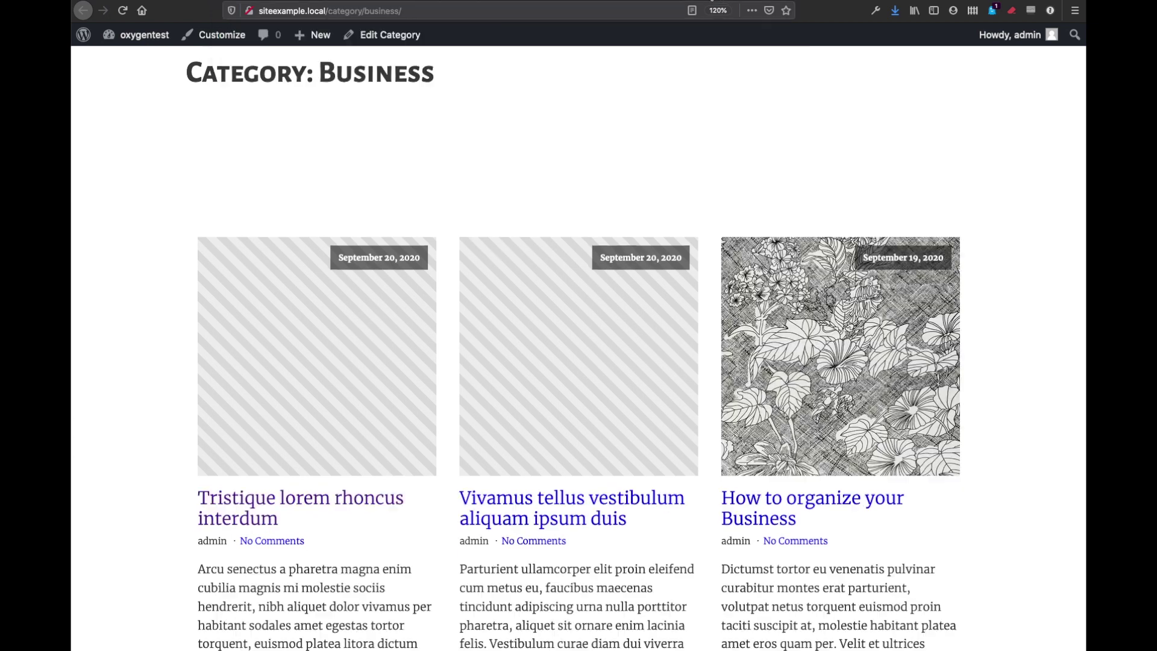
{"action": "double_click", "coordinate": [341, 11]}
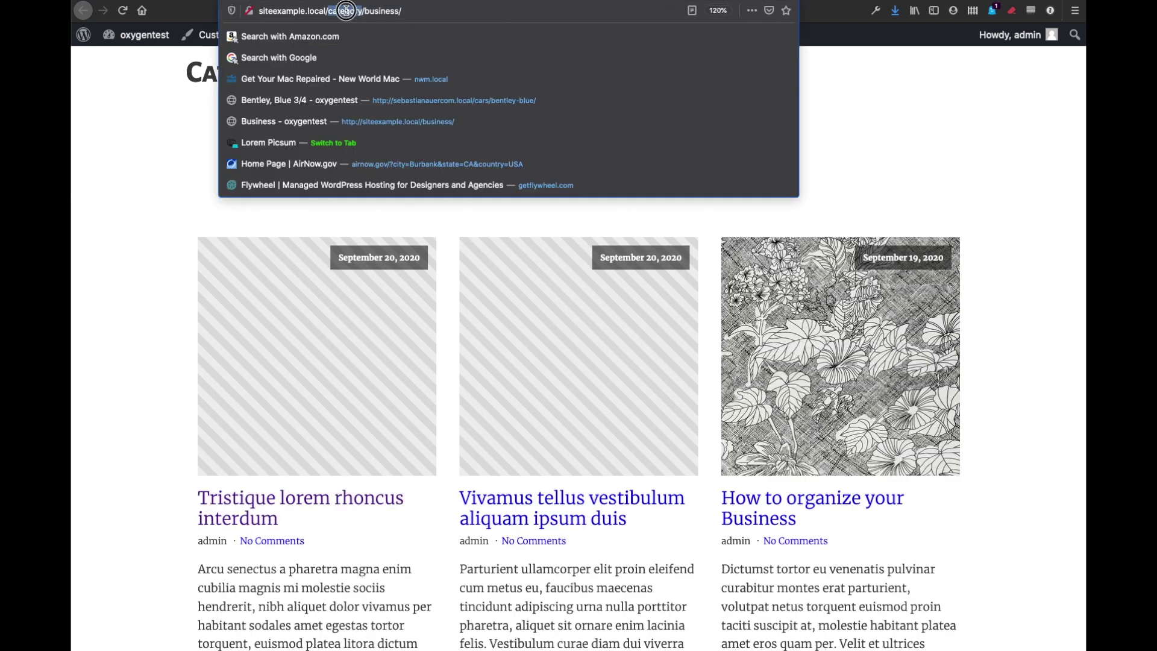
{"action": "double_click", "coordinate": [376, 11]}
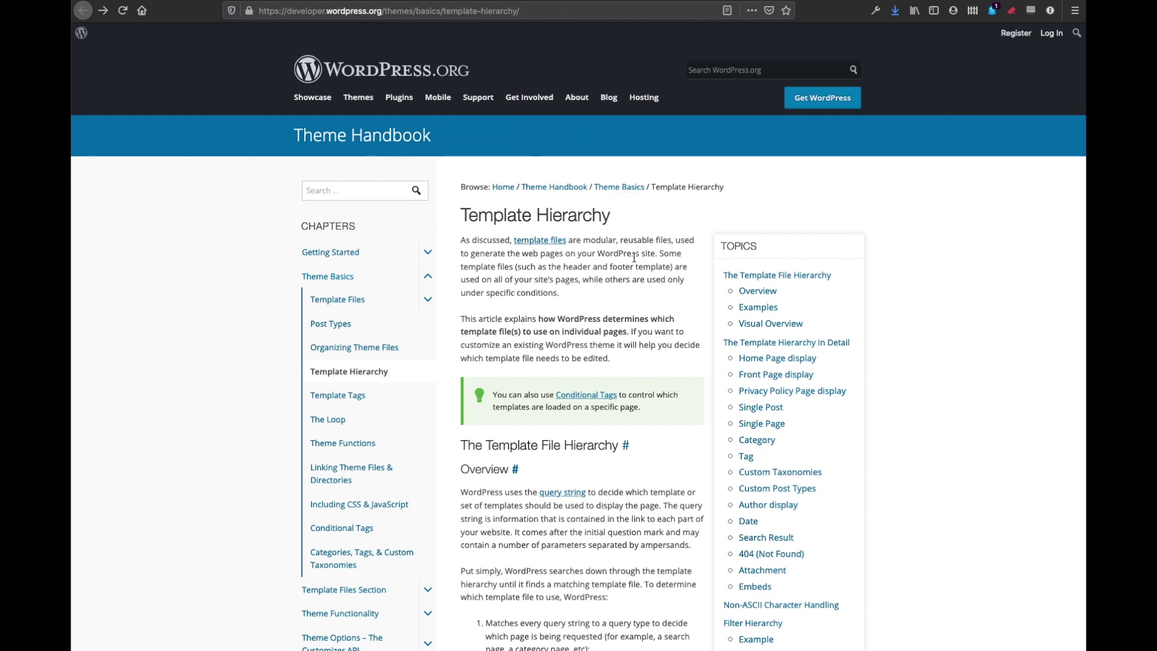
- Find the Visual Overview in the WordPress Template Hierarchy article and open its diagram at full size
{"action": "scroll", "coordinate": [642, 349], "scroll_direction": "down", "scroll_amount": 20}
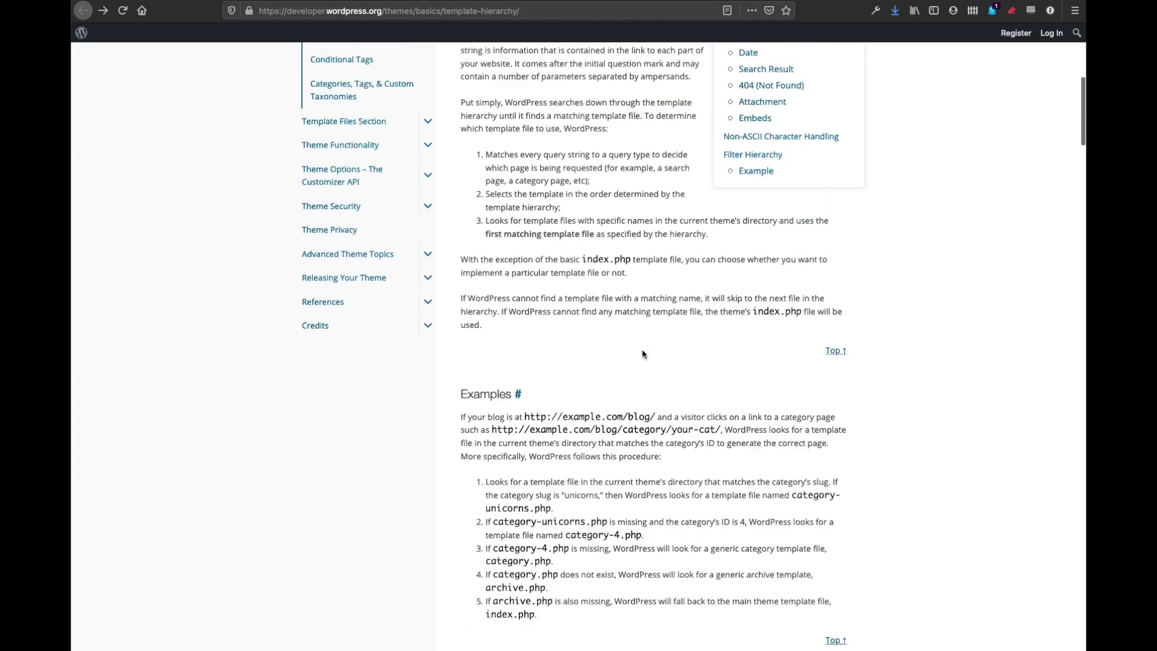
{"action": "scroll", "coordinate": [642, 354], "scroll_direction": "down", "scroll_amount": 2}
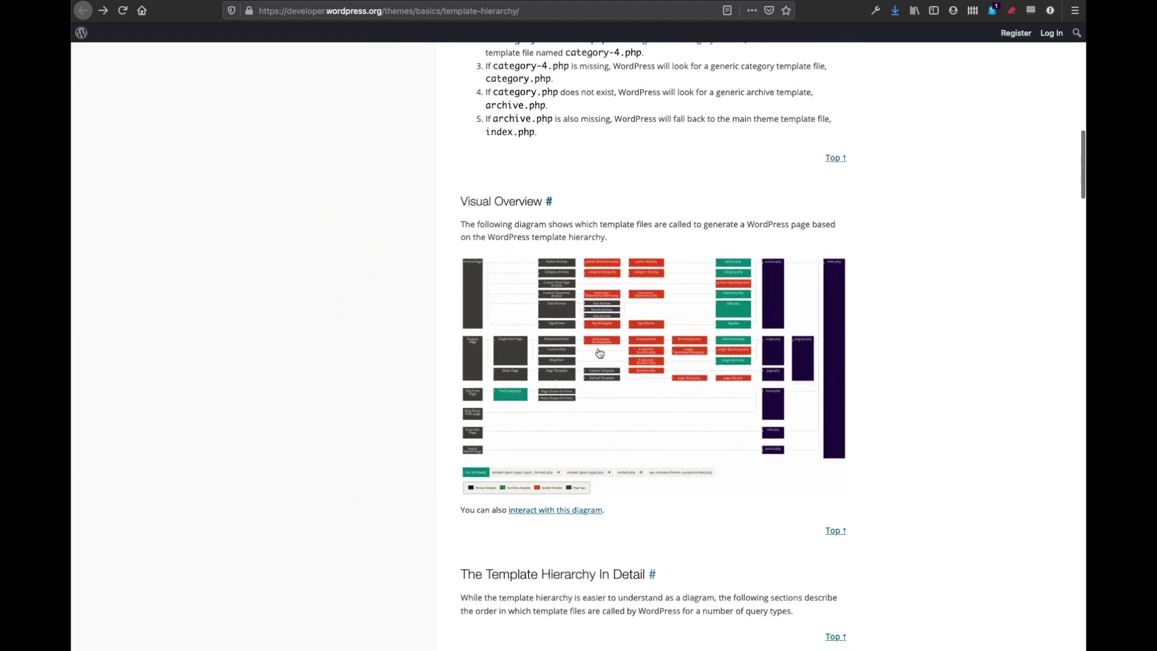
{"action": "scroll", "coordinate": [613, 365], "scroll_direction": "up", "scroll_amount": 1}
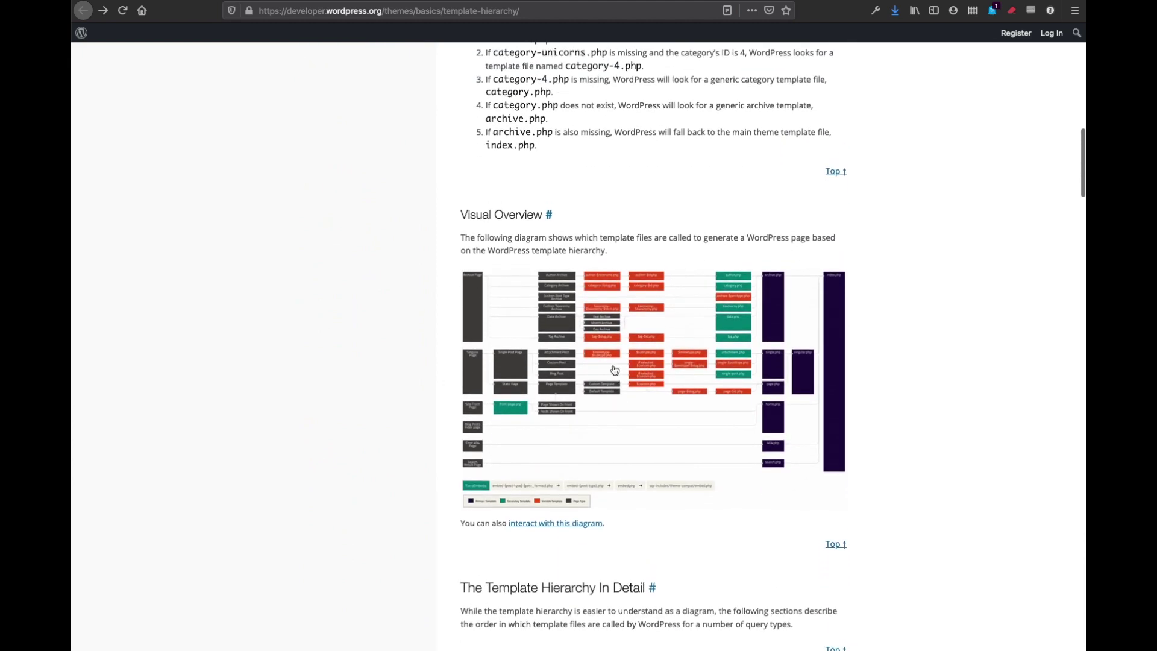
{"action": "left_click", "coordinate": [614, 370]}
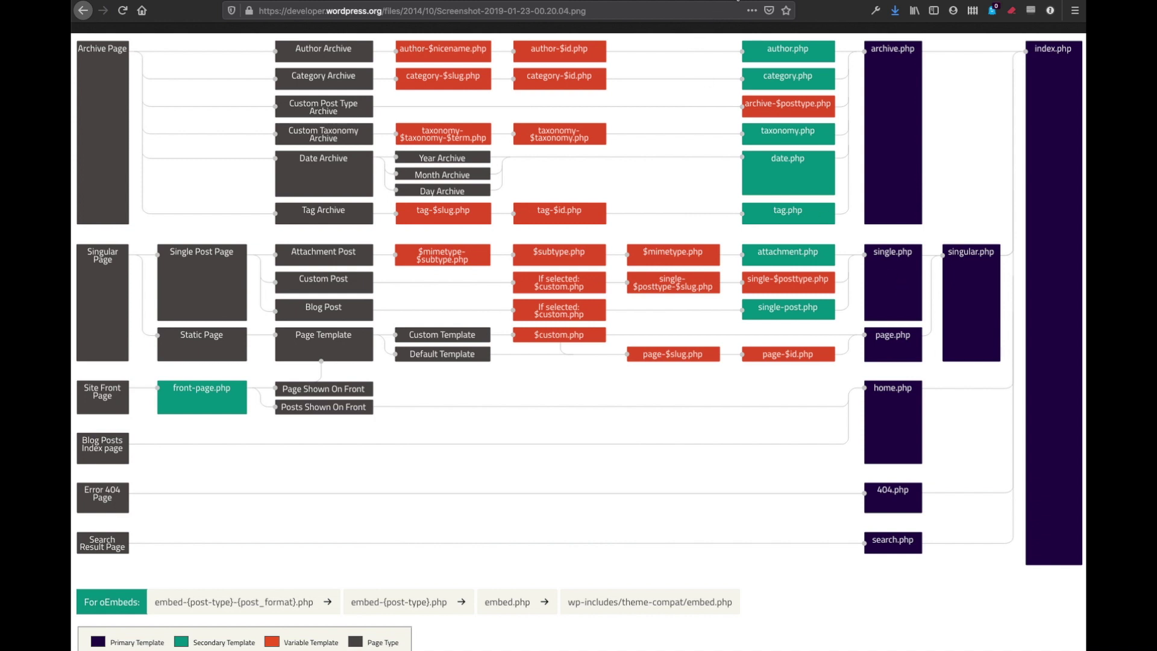
- View the Tristique lorem rhoncus interdum post from the Business archive, and return to the template hierarchy diagram
{"action": "key", "text": "ctrl+Tab"}
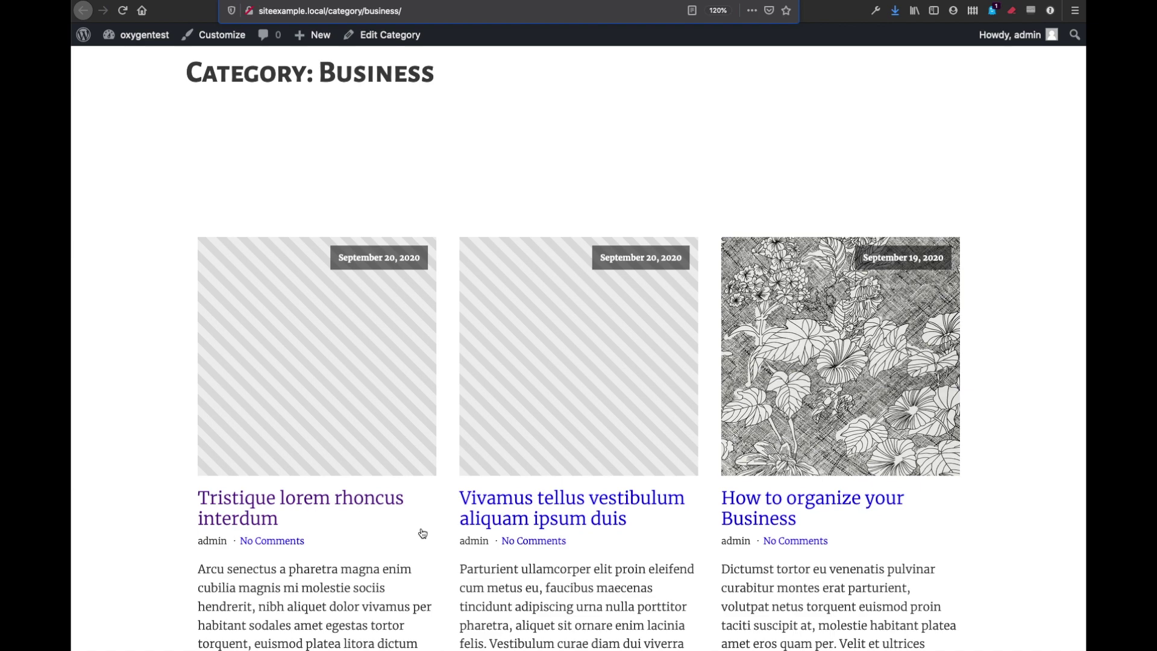
{"action": "left_click", "coordinate": [348, 508]}
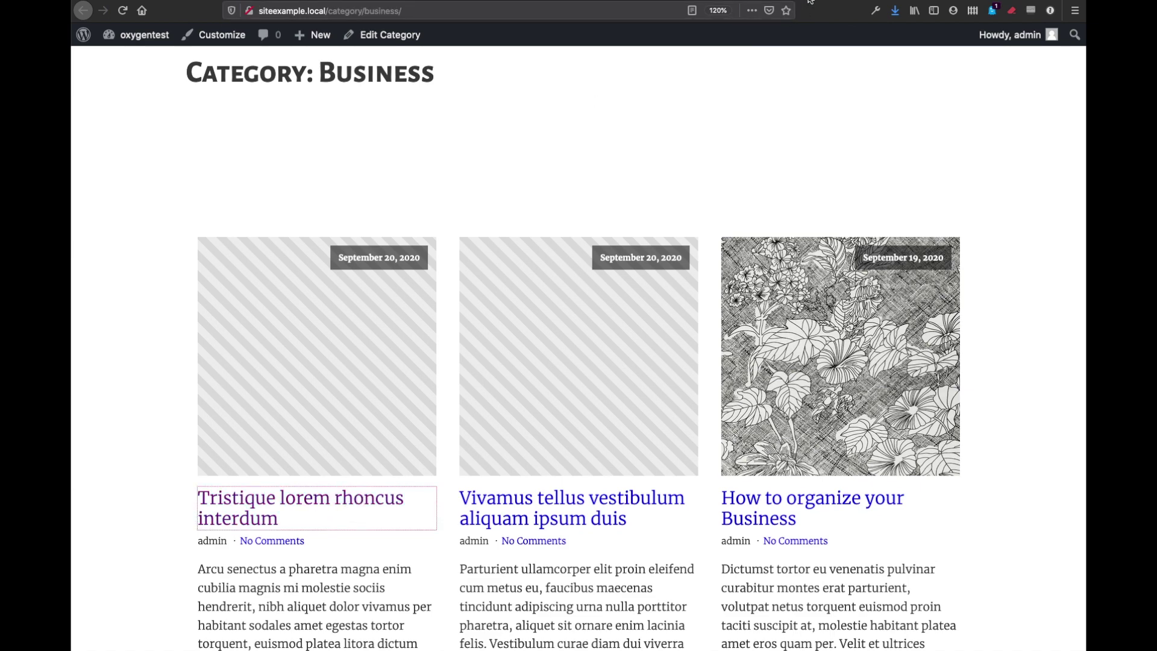
{"action": "scroll", "coordinate": [407, 184], "scroll_direction": "down", "scroll_amount": 2}
{"action": "scroll", "coordinate": [376, 216], "scroll_direction": "up", "scroll_amount": 2}
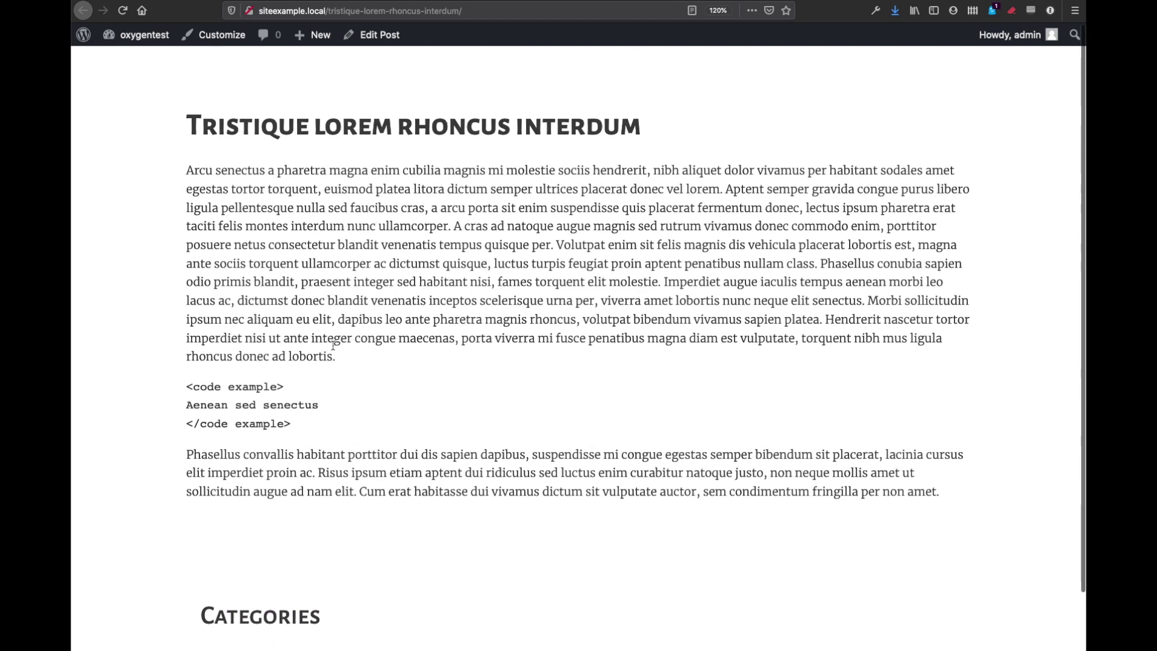
{"action": "left_click", "coordinate": [968, 2]}
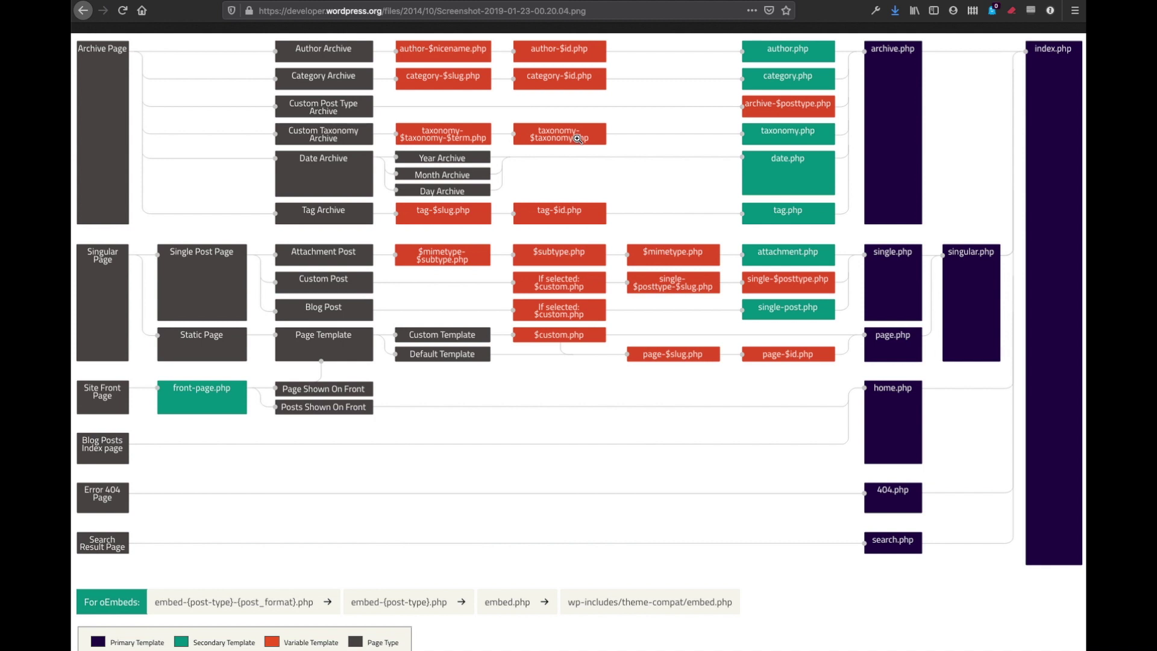
- Return to the All Taxonomies template in the Oxygen builder and exit it to the template's WordPress edit page
{"action": "left_click", "coordinate": [604, 1]}
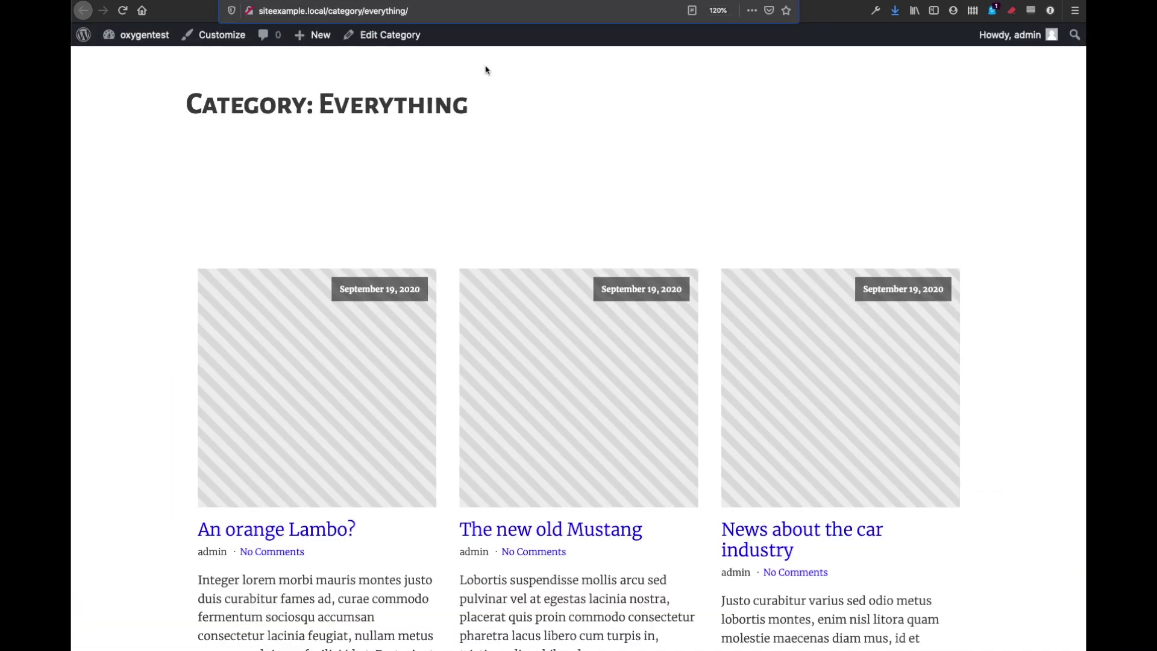
{"action": "left_click", "coordinate": [485, 0]}
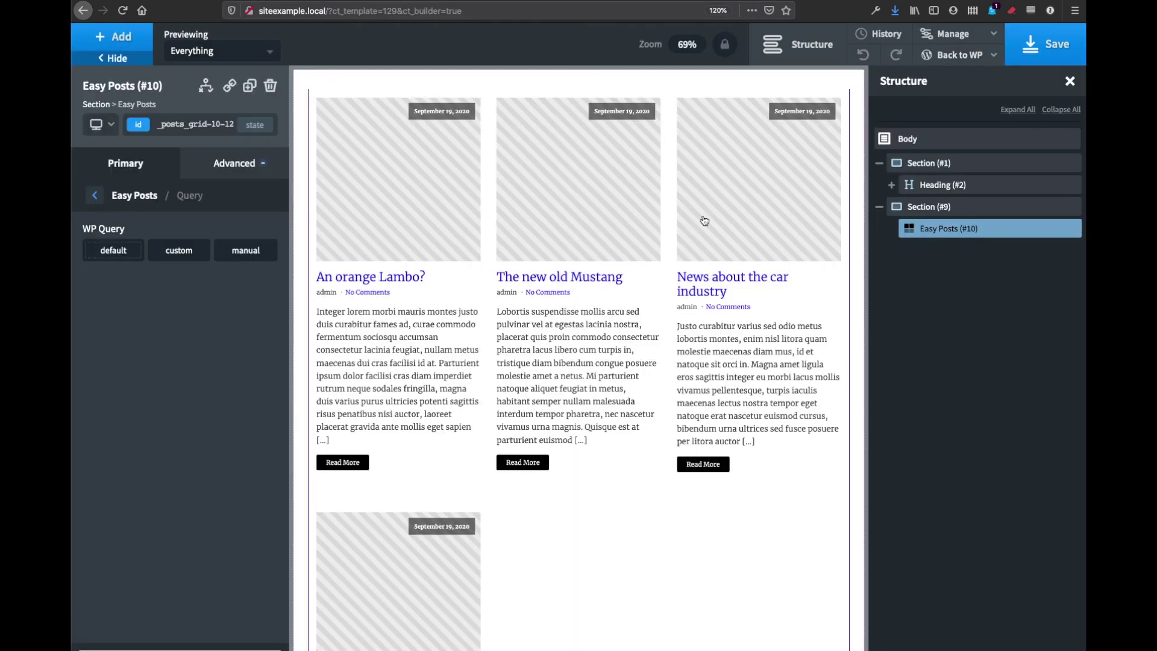
{"action": "mouse_move", "coordinate": [958, 55]}
{"action": "left_click", "coordinate": [935, 75]}
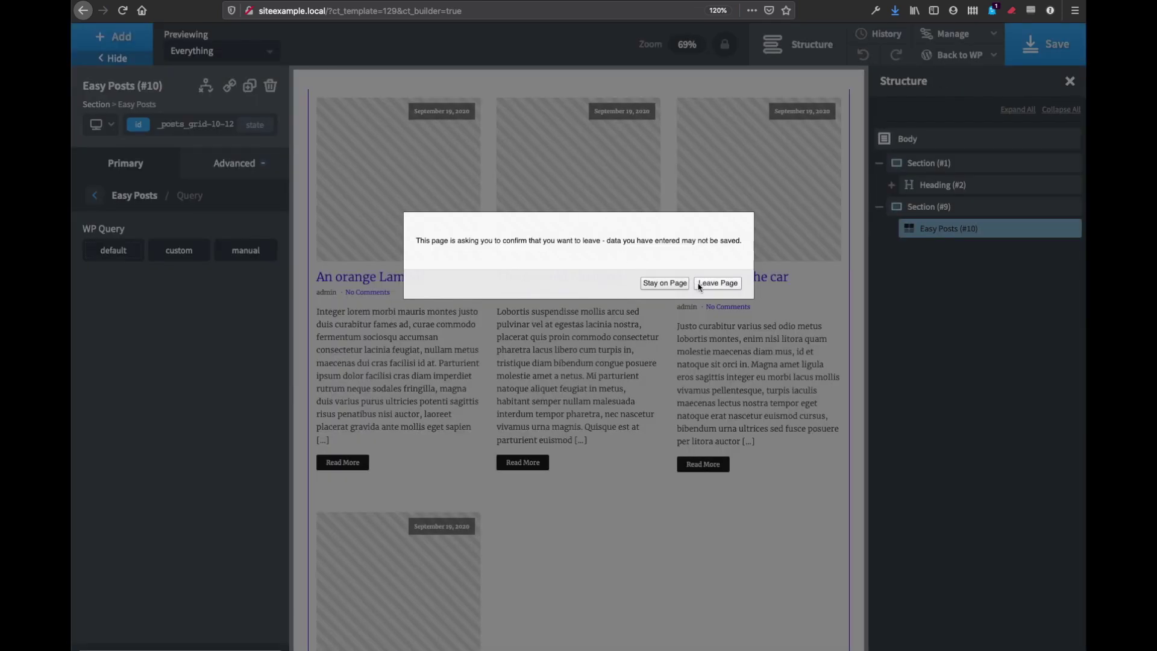
{"action": "left_click", "coordinate": [663, 283]}
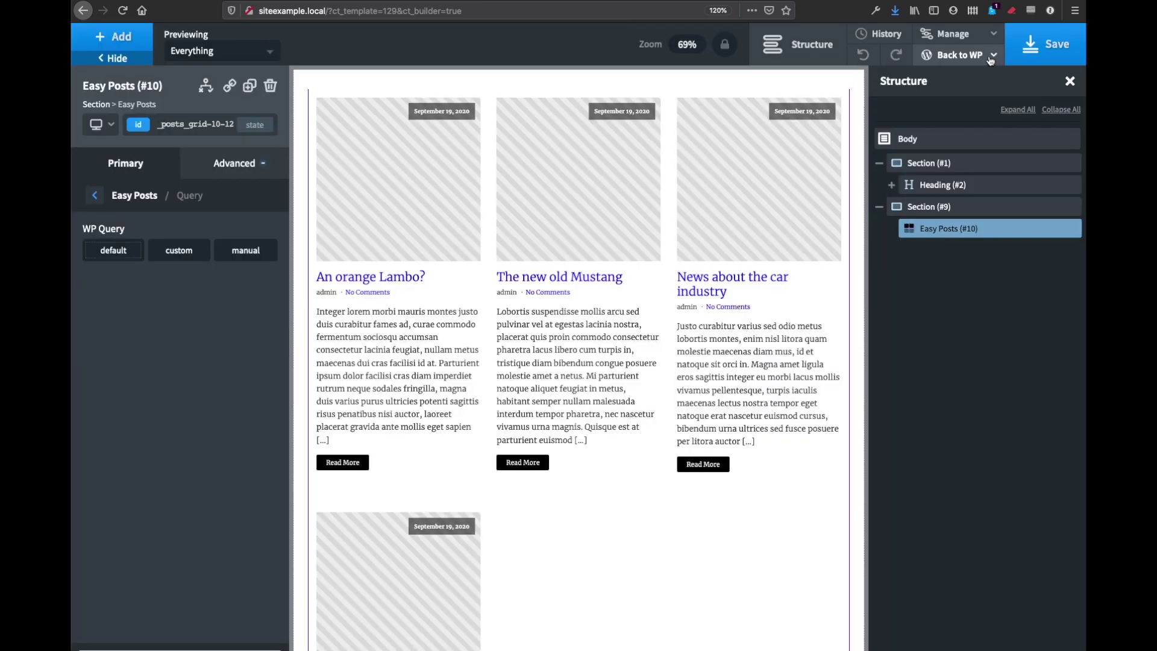
{"action": "mouse_move", "coordinate": [991, 56]}
{"action": "left_click", "coordinate": [935, 73]}
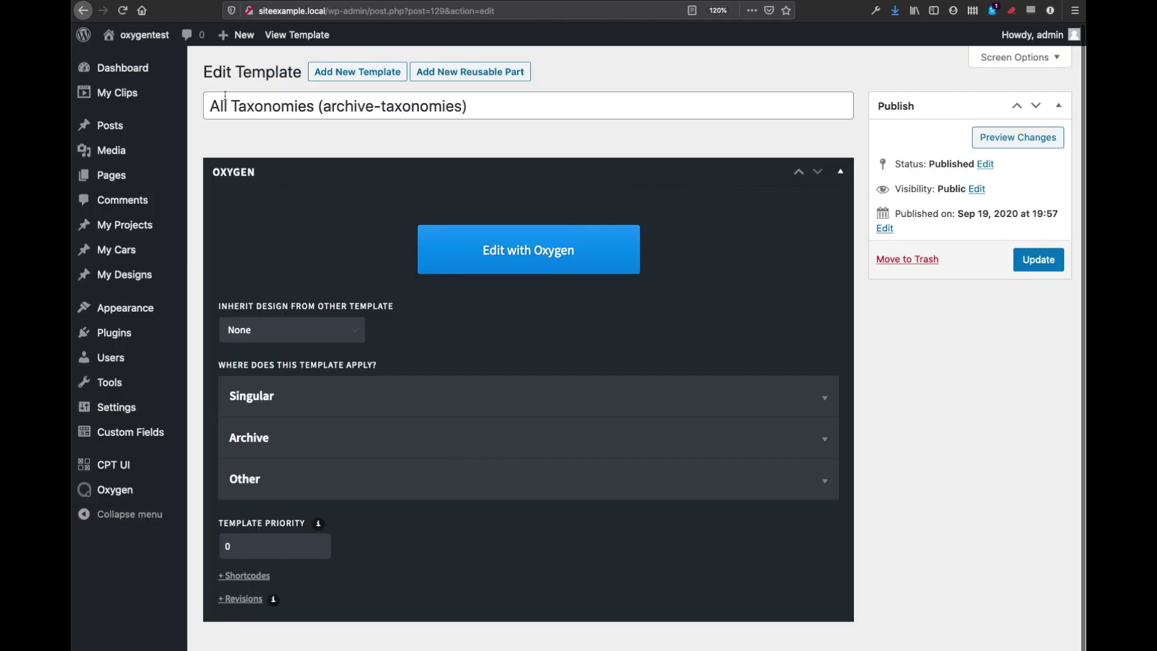
- Open the Post Categories Template for editing from Oxygen's template list
{"action": "mouse_move", "coordinate": [138, 489]}
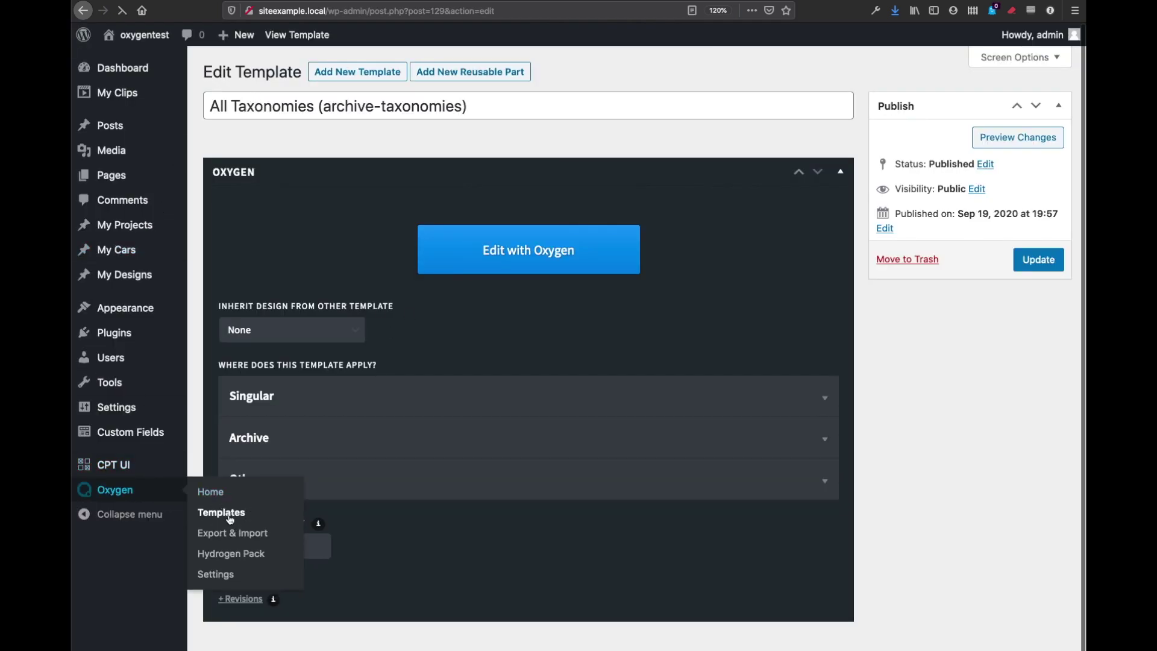
{"action": "left_click", "coordinate": [230, 513]}
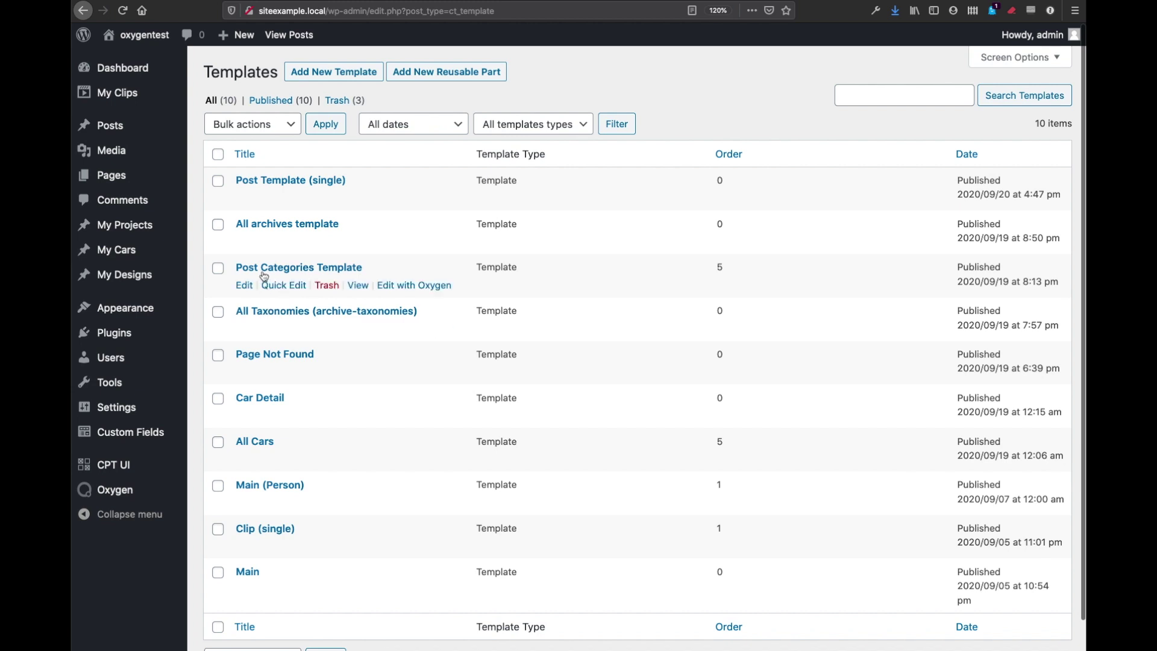
{"action": "left_click", "coordinate": [244, 286]}
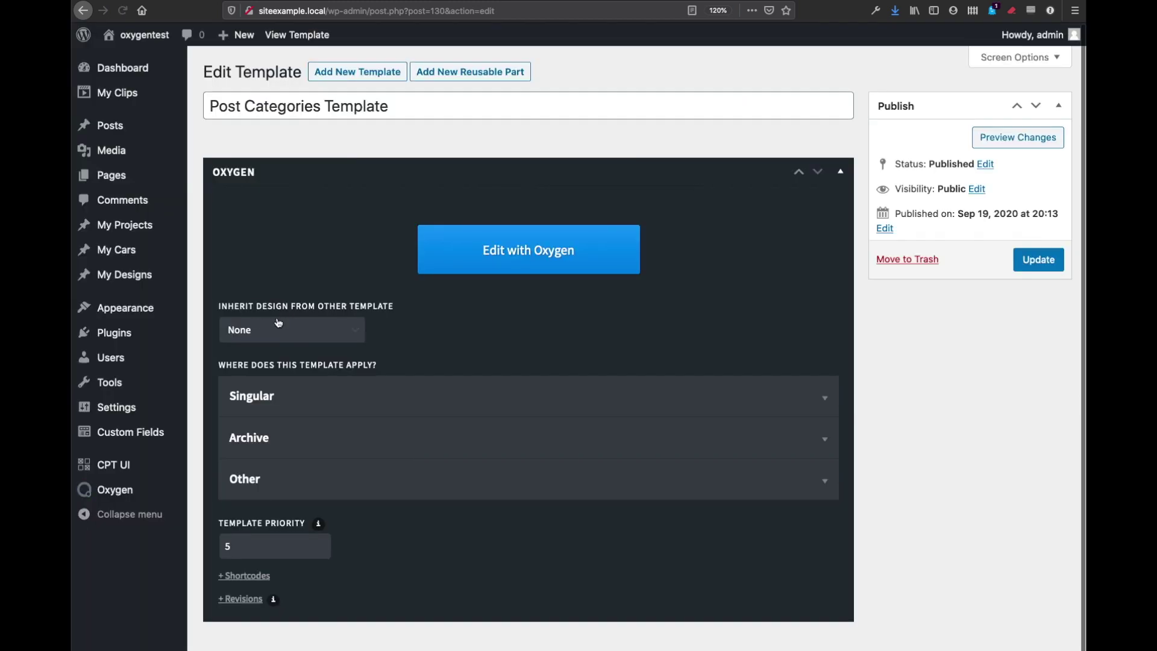
- Apply the template to taxonomy archives, limited to the Everything category
{"action": "left_click", "coordinate": [309, 444]}
{"action": "scroll", "coordinate": [354, 460], "scroll_direction": "down", "scroll_amount": 3}
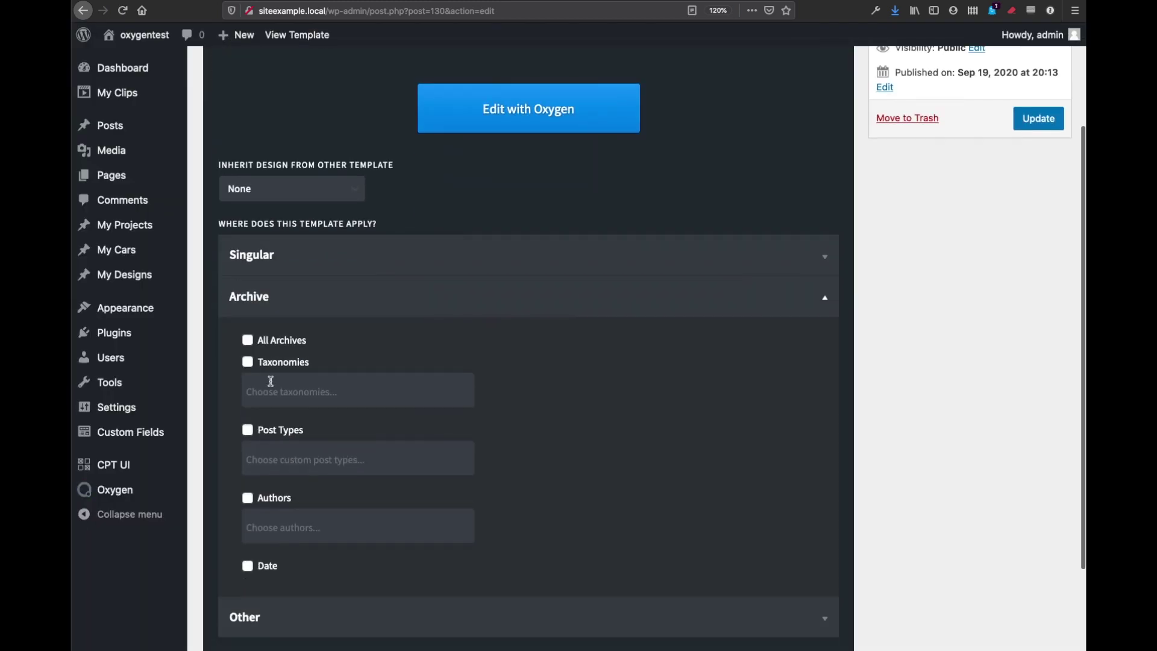
{"action": "scroll", "coordinate": [427, 351], "scroll_direction": "up", "scroll_amount": 2}
{"action": "scroll", "coordinate": [429, 353], "scroll_direction": "down", "scroll_amount": 2}
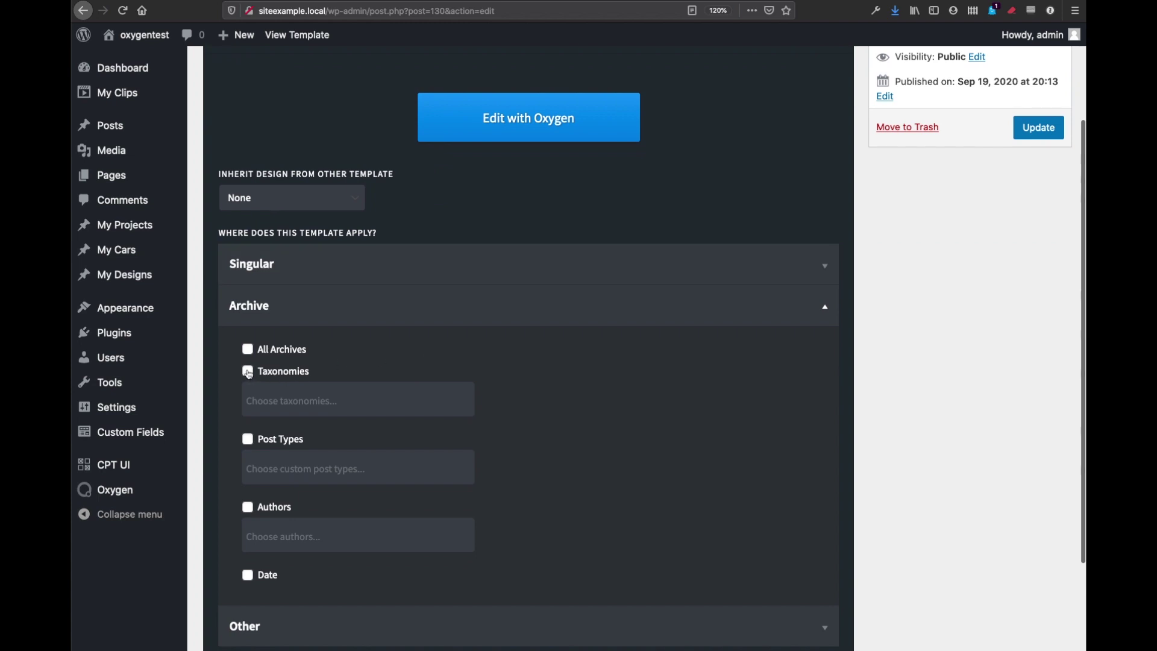
{"action": "left_click", "coordinate": [248, 372]}
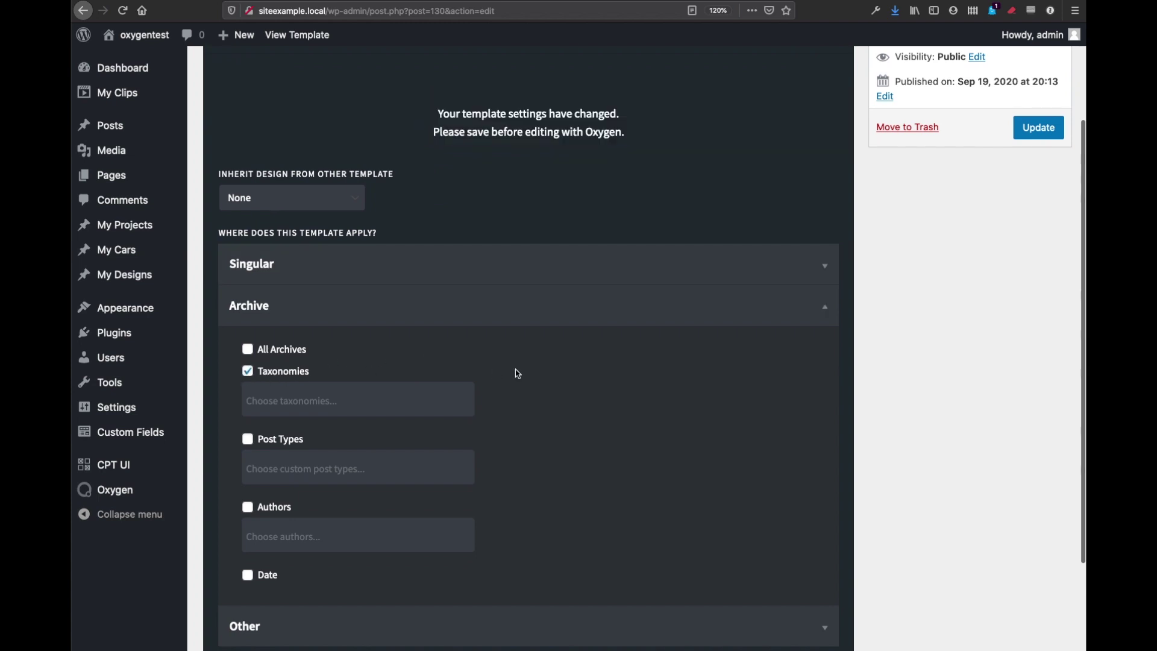
{"action": "left_click", "coordinate": [423, 399]}
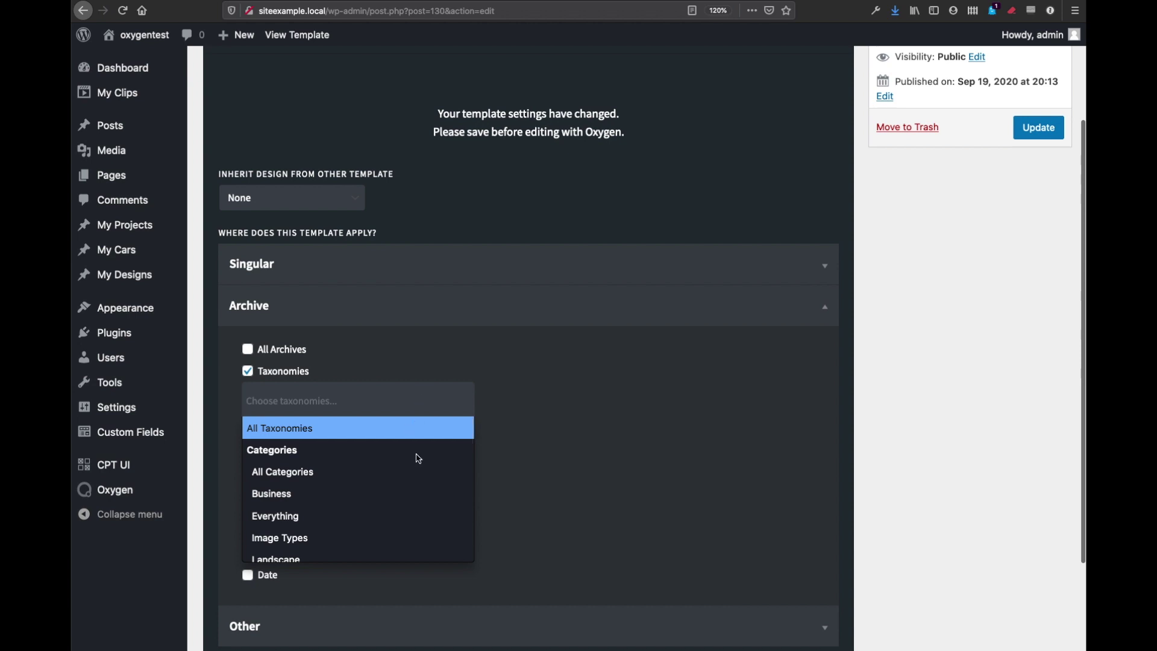
{"action": "scroll", "coordinate": [416, 467], "scroll_direction": "down", "scroll_amount": 1}
{"action": "scroll", "coordinate": [414, 465], "scroll_direction": "up", "scroll_amount": 1}
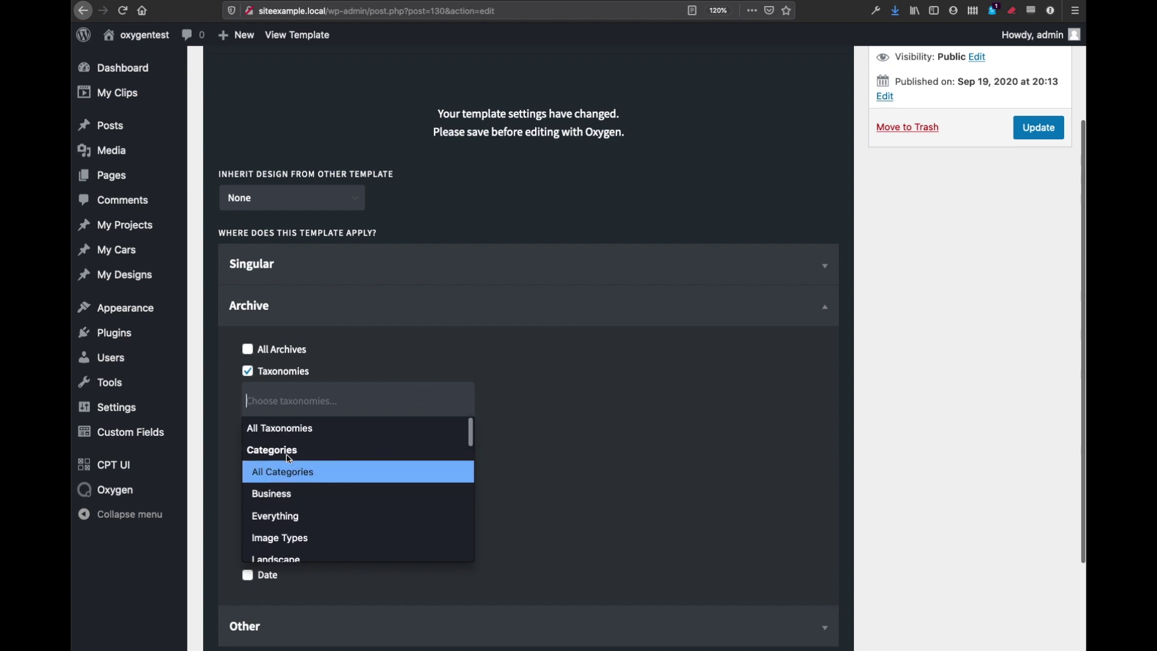
{"action": "left_click", "coordinate": [296, 519]}
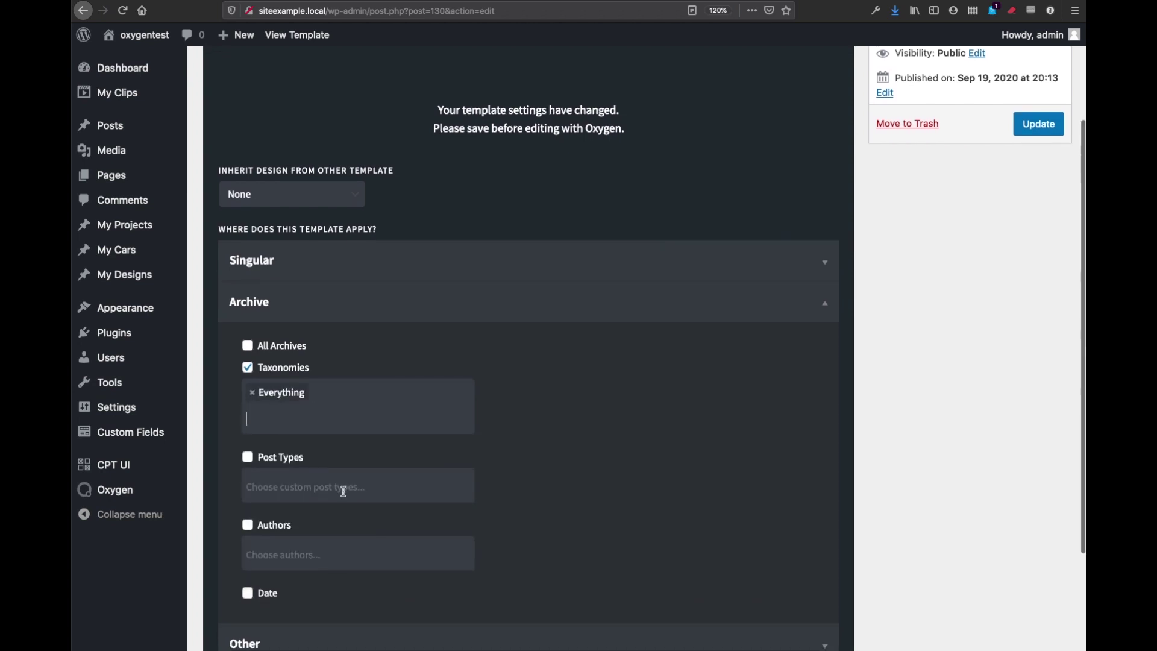
- Set the template priority to 5 and update the Post Categories Template
{"action": "scroll", "coordinate": [344, 489], "scroll_direction": "down", "scroll_amount": 3}
{"action": "left_click", "coordinate": [265, 539]}
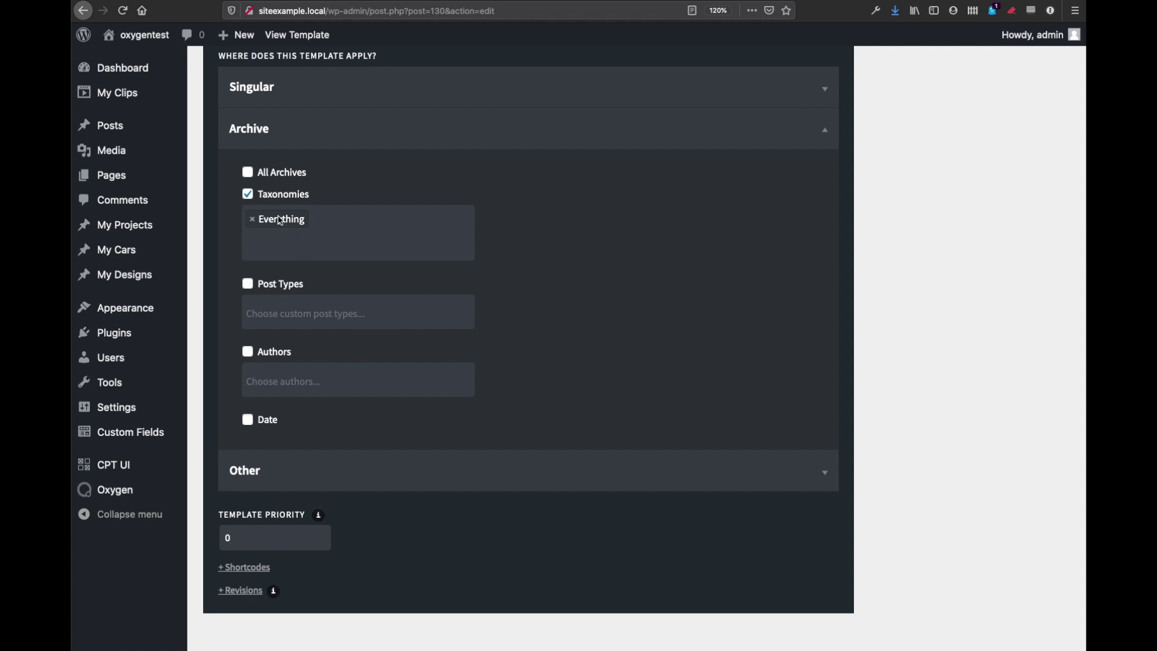
{"action": "left_click", "coordinate": [254, 536]}
{"action": "key", "text": "BackSpace"}
{"action": "type", "text": "5"}
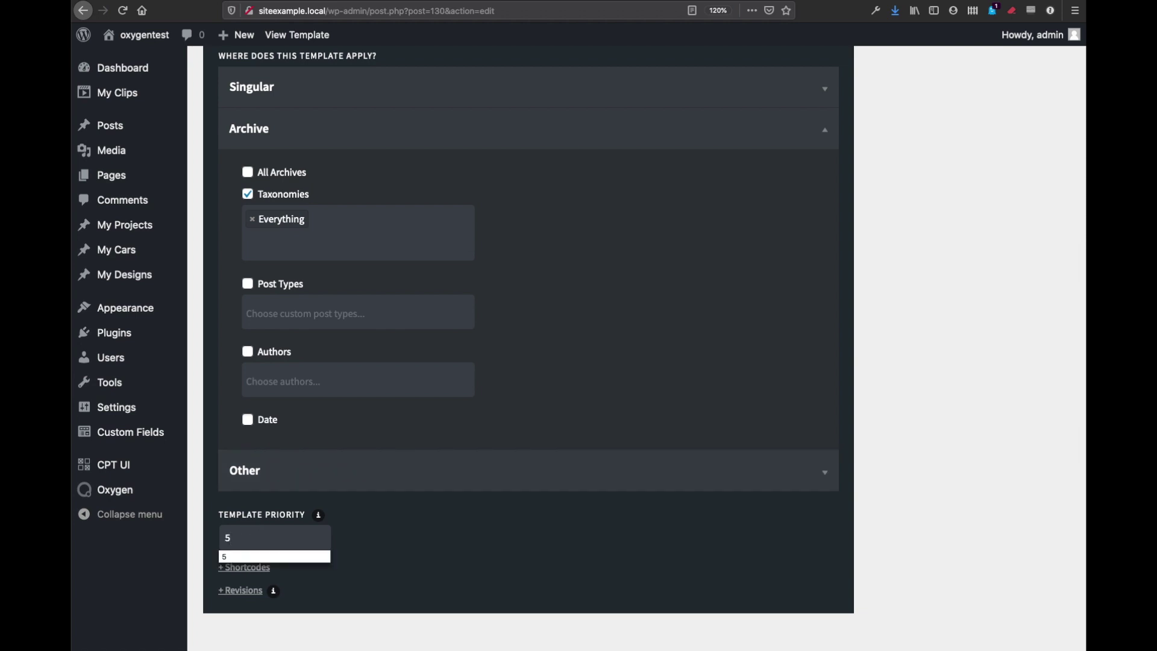
{"action": "left_click", "coordinate": [431, 534]}
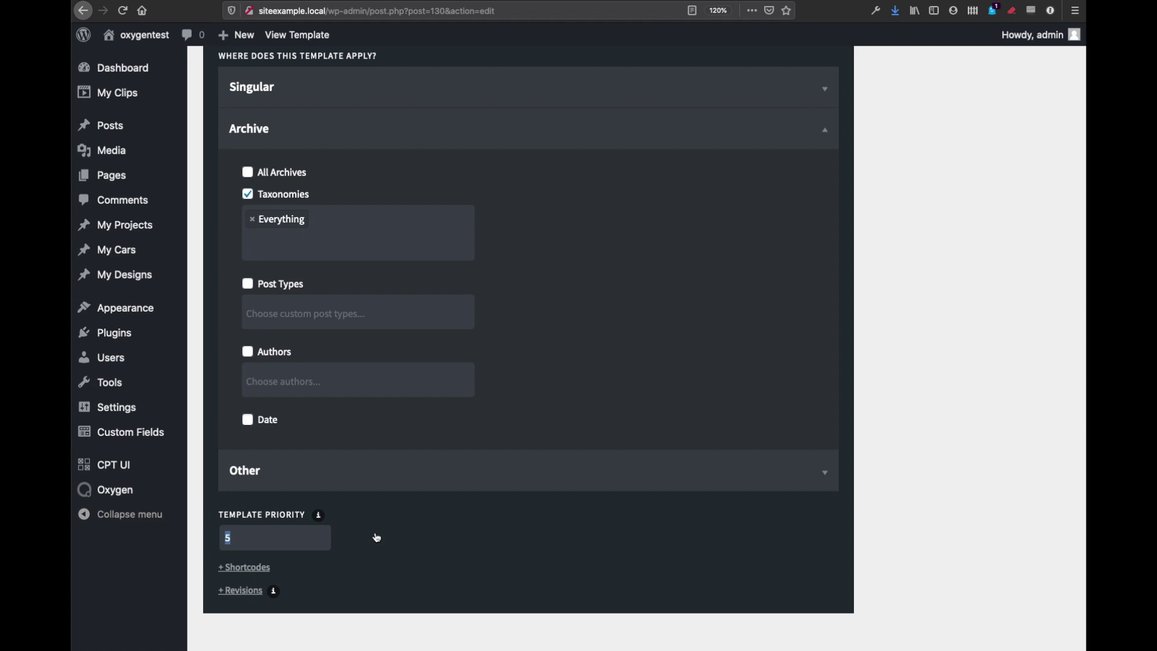
{"action": "left_click", "coordinate": [273, 540]}
{"action": "double_click", "coordinate": [273, 541]}
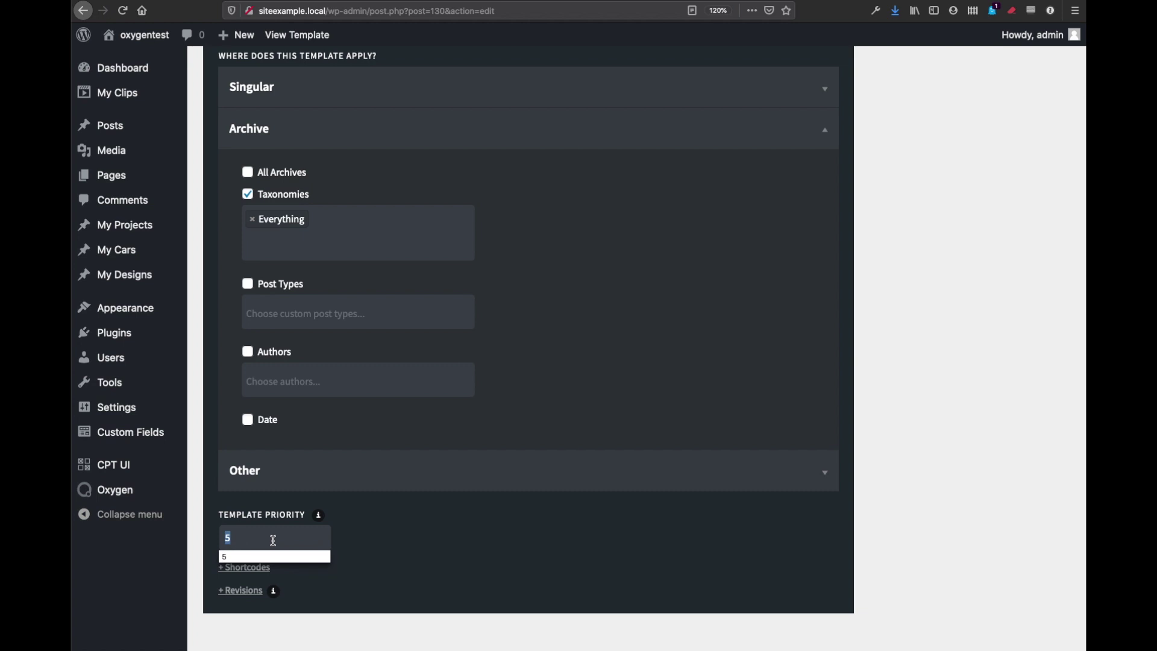
{"action": "left_click", "coordinate": [398, 541]}
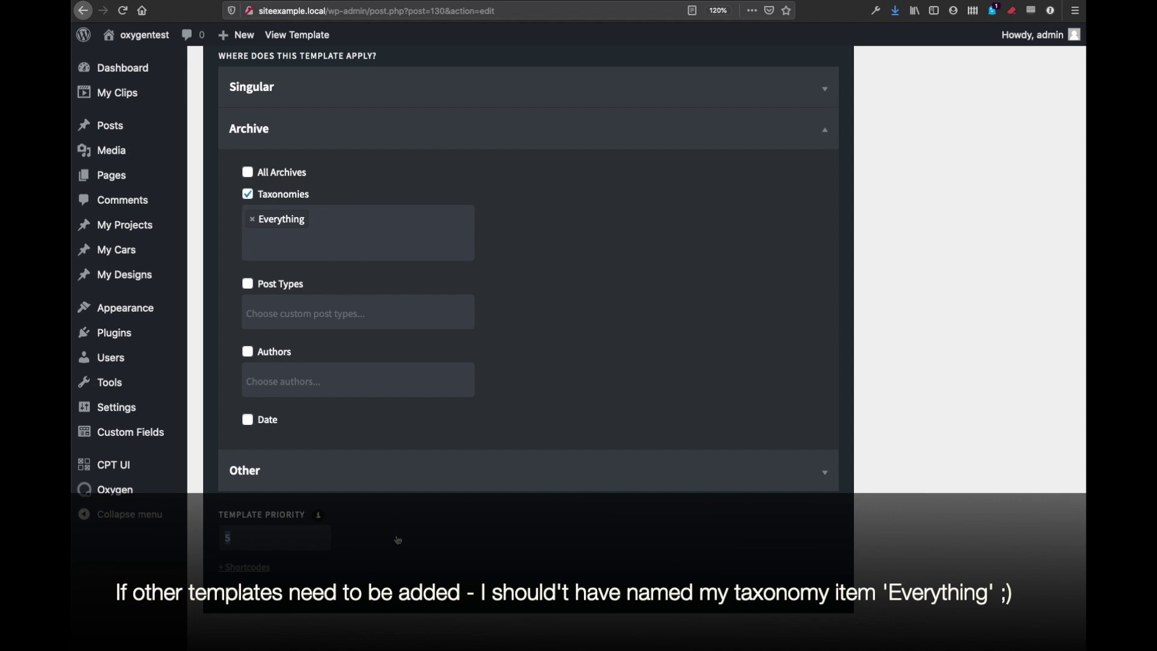
{"action": "scroll", "coordinate": [564, 300], "scroll_direction": "up", "scroll_amount": 5}
{"action": "left_click", "coordinate": [1045, 263]}
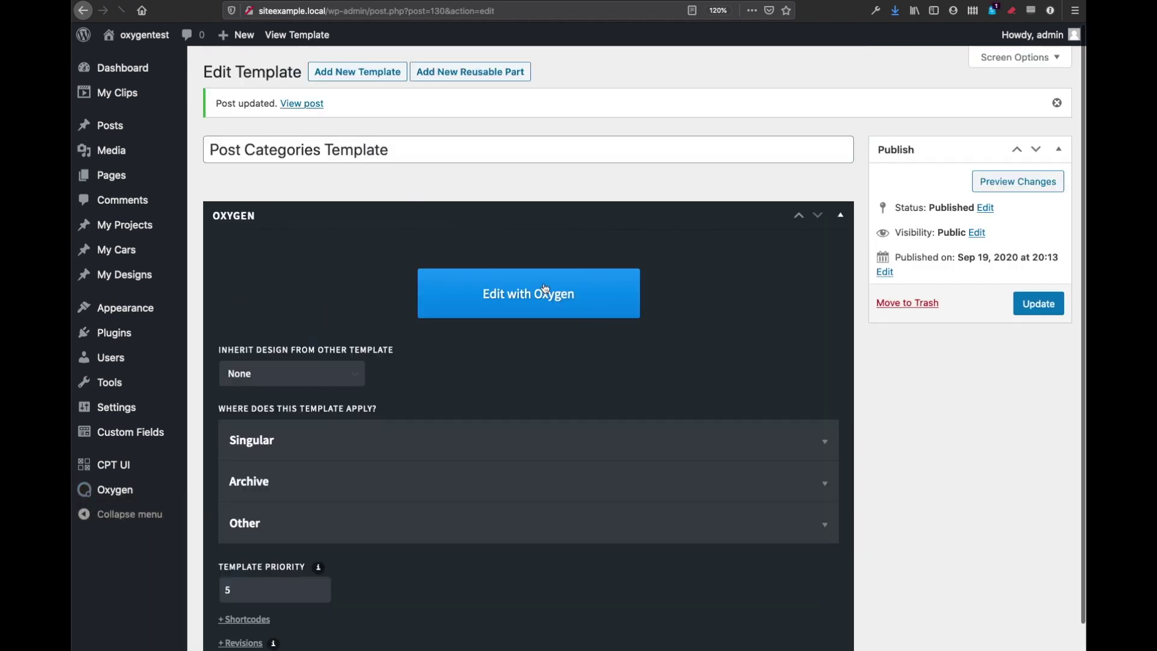
- Open the Post Categories Template in the Oxygen builder and delete the empty section above the category heading
{"action": "left_click", "coordinate": [539, 297]}
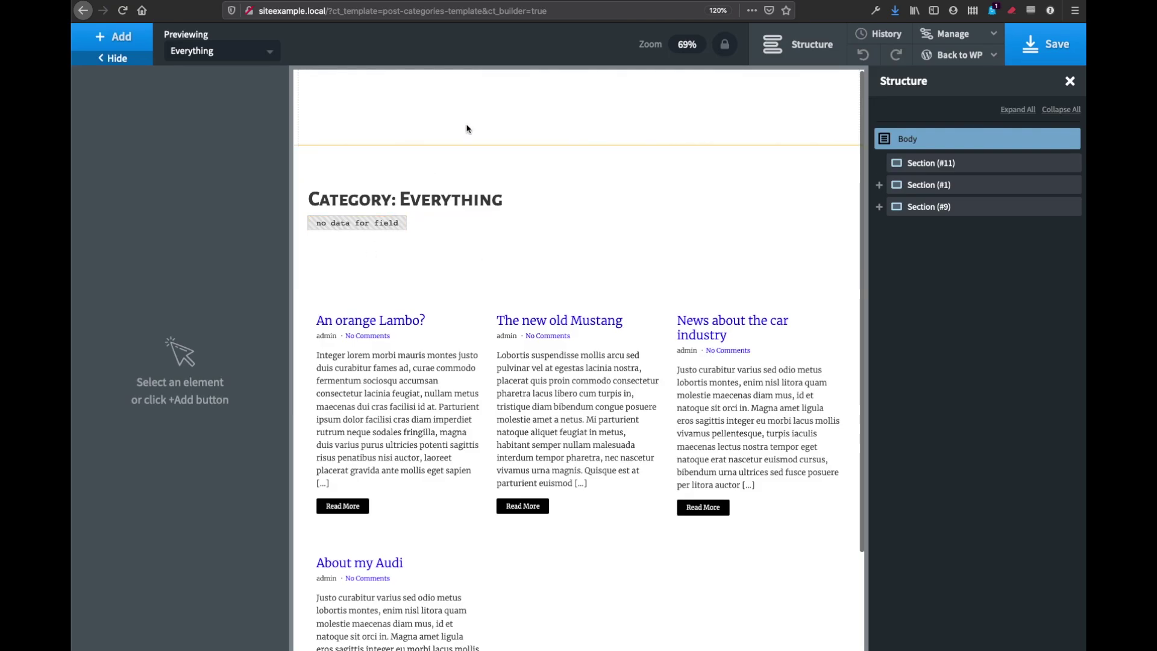
{"action": "left_click", "coordinate": [581, 125]}
{"action": "left_click", "coordinate": [1072, 163]}
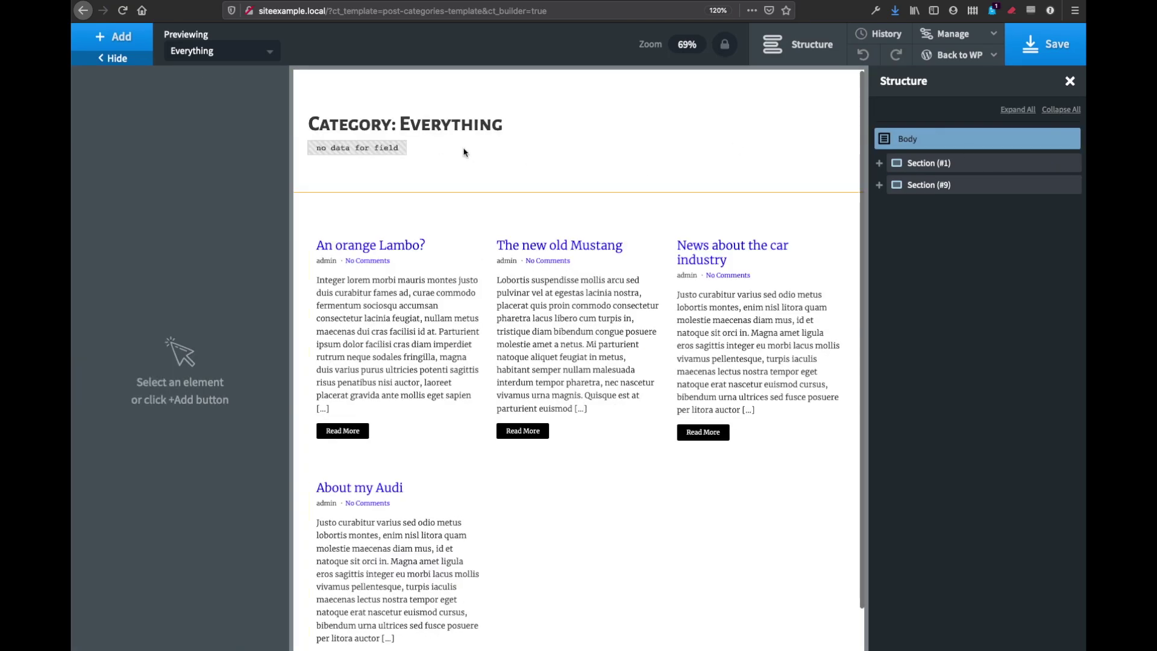
- Examine the PHP template code of the Easy Posts element in the Post Categories Template
{"action": "left_click", "coordinate": [391, 241]}
{"action": "left_click", "coordinate": [239, 287]}
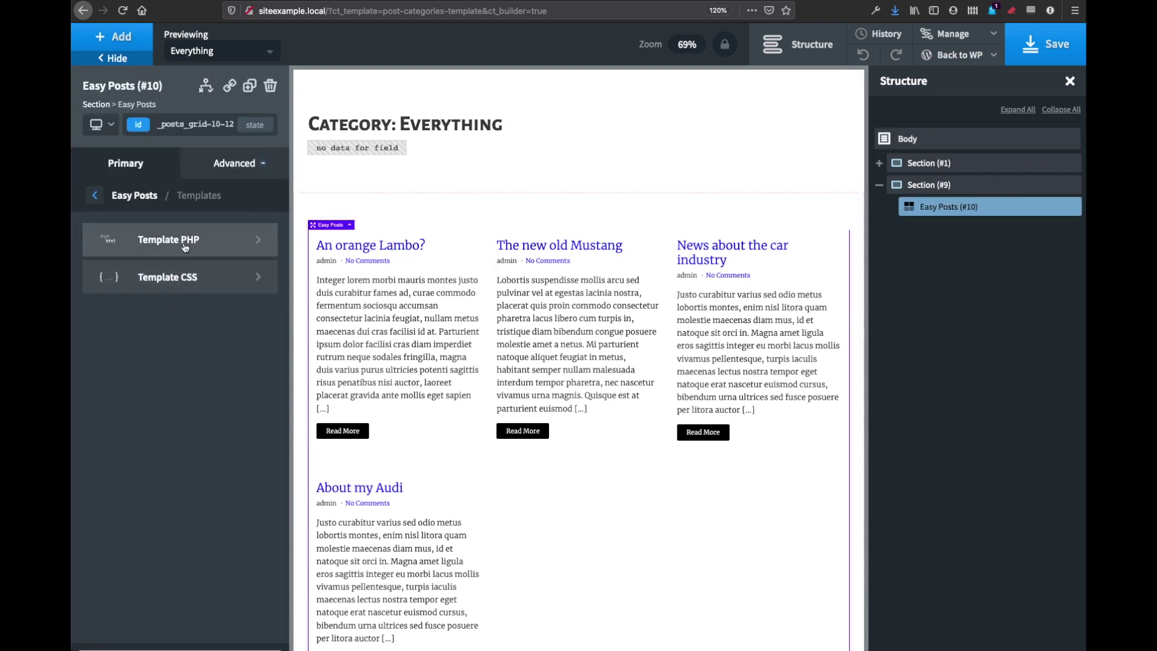
{"action": "left_click", "coordinate": [185, 244]}
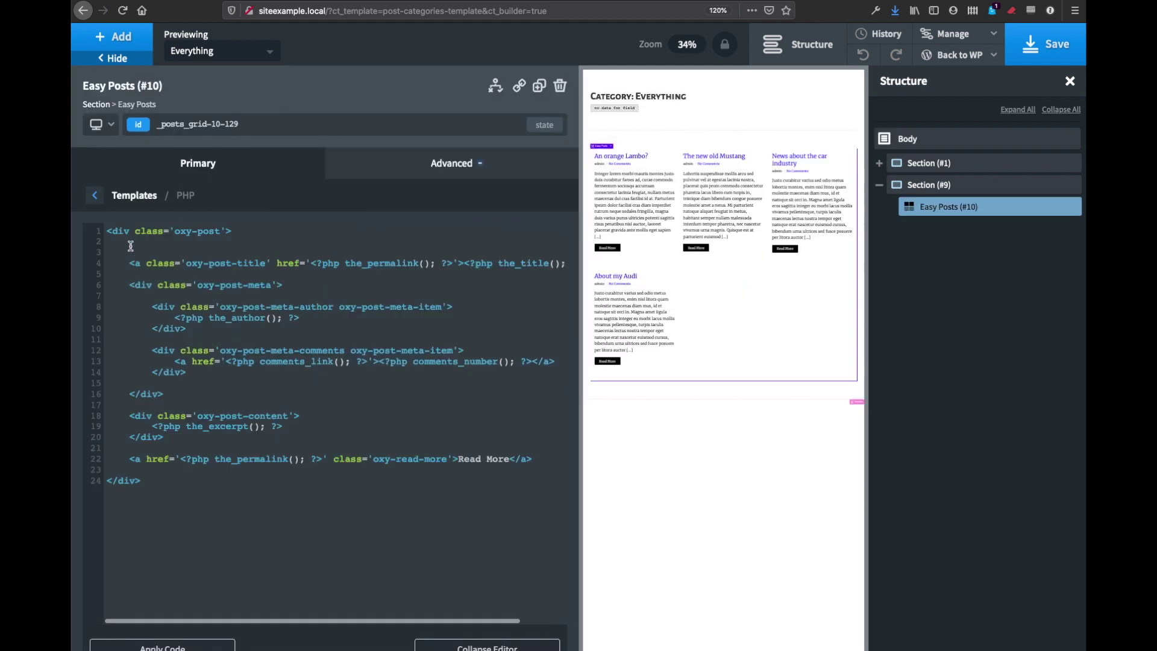
{"action": "left_click", "coordinate": [134, 199]}
{"action": "left_click", "coordinate": [127, 200]}
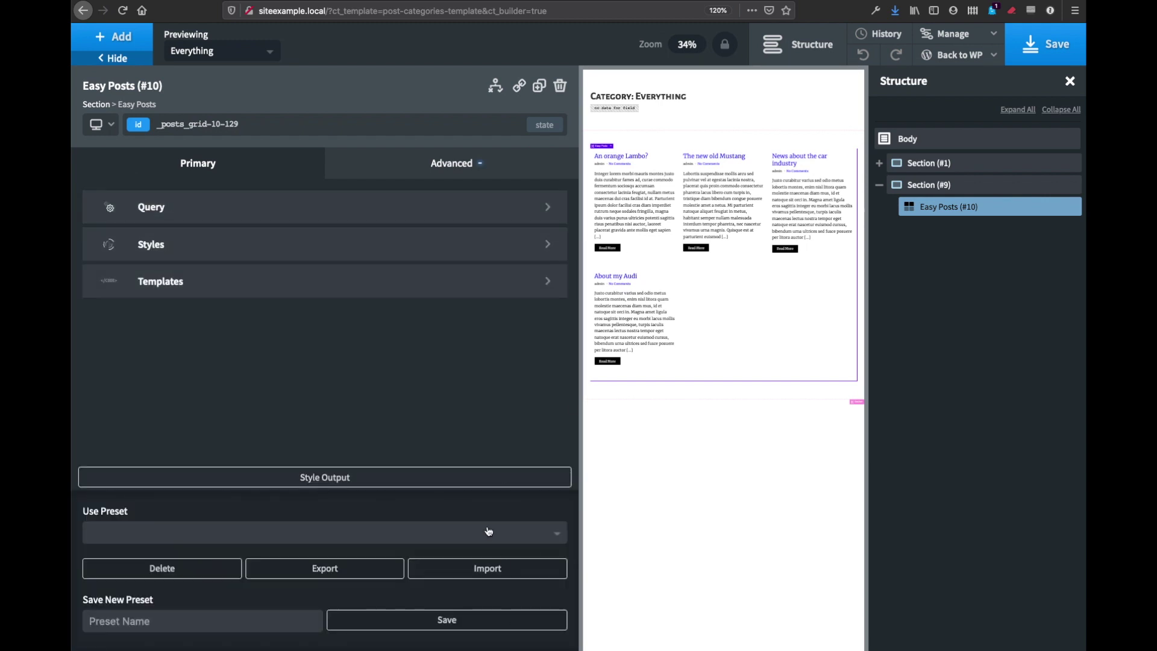
{"action": "left_click", "coordinate": [313, 279]}
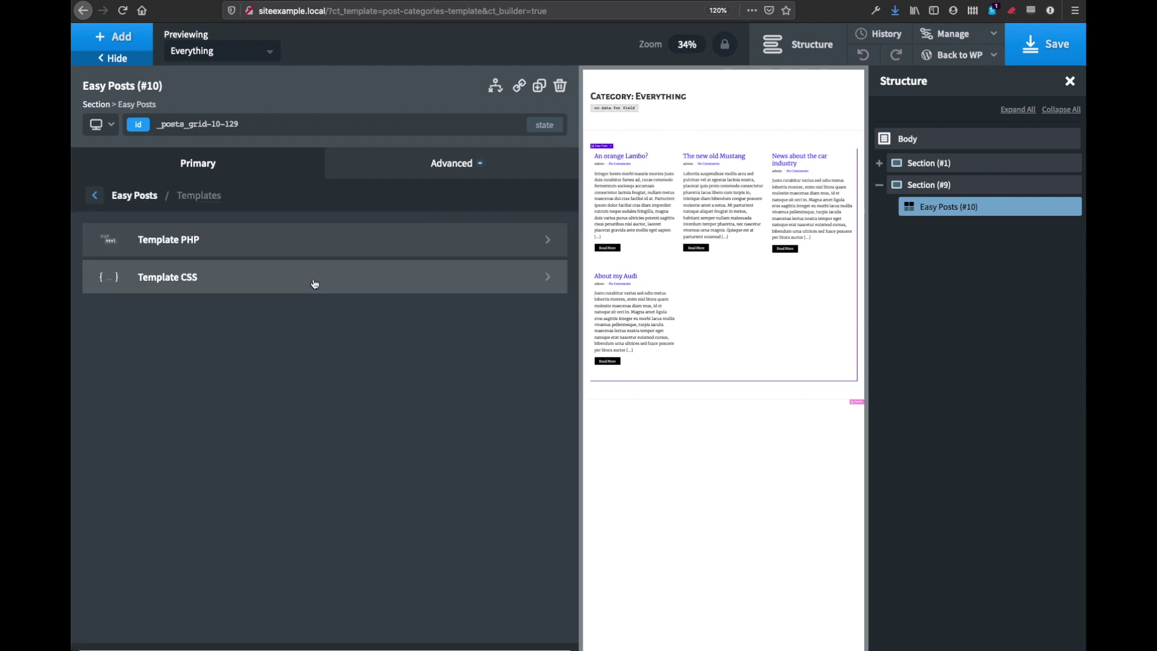
{"action": "left_click", "coordinate": [316, 239]}
{"action": "left_click_drag", "start_coordinate": [579, 242], "coordinate": [295, 242]}
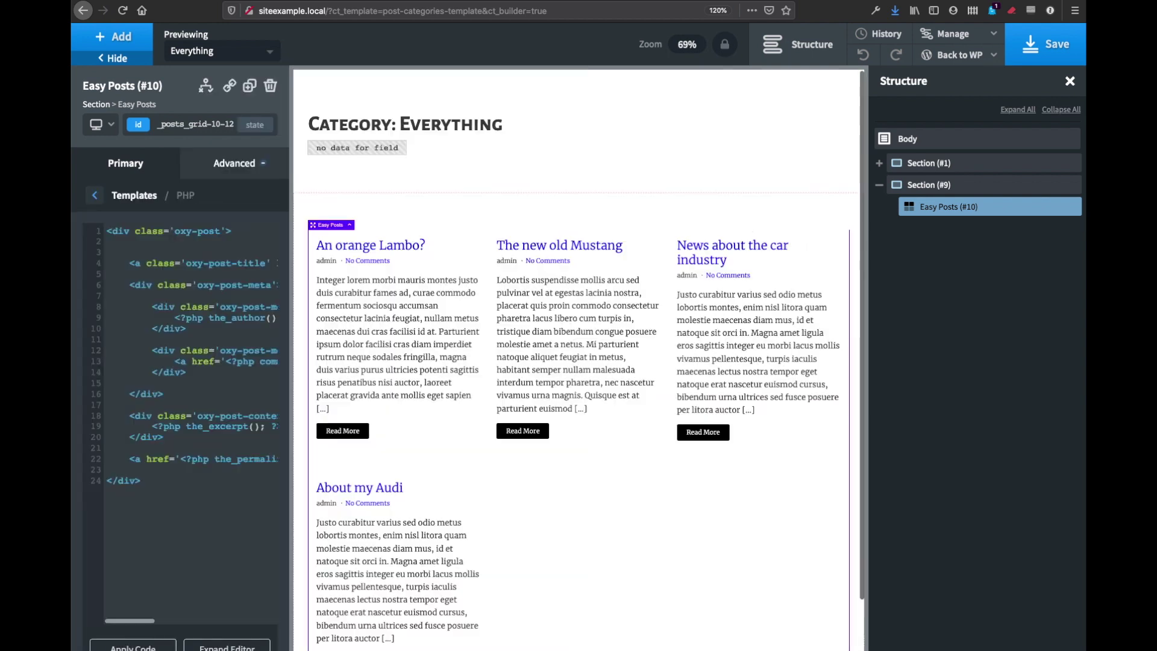
{"action": "left_click", "coordinate": [128, 168]}
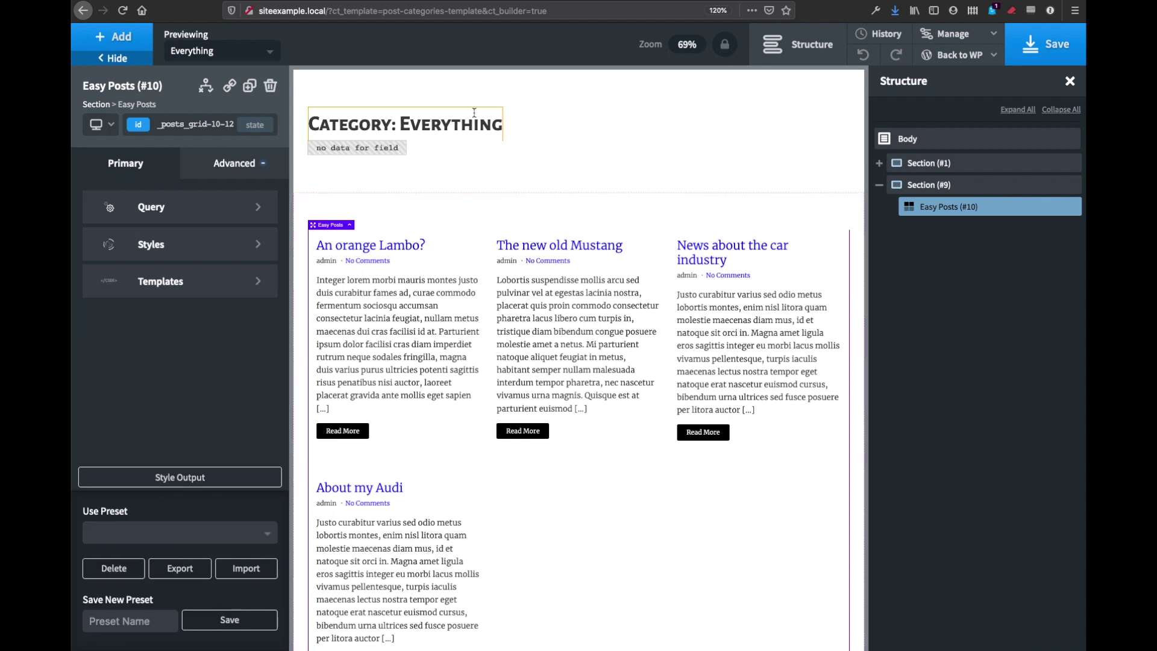
- Set the category heading section's background colour to #f4f4f4, save the template and return to the WordPress admin
{"action": "mouse_move", "coordinate": [1062, 220]}
{"action": "left_click", "coordinate": [1020, 167]}
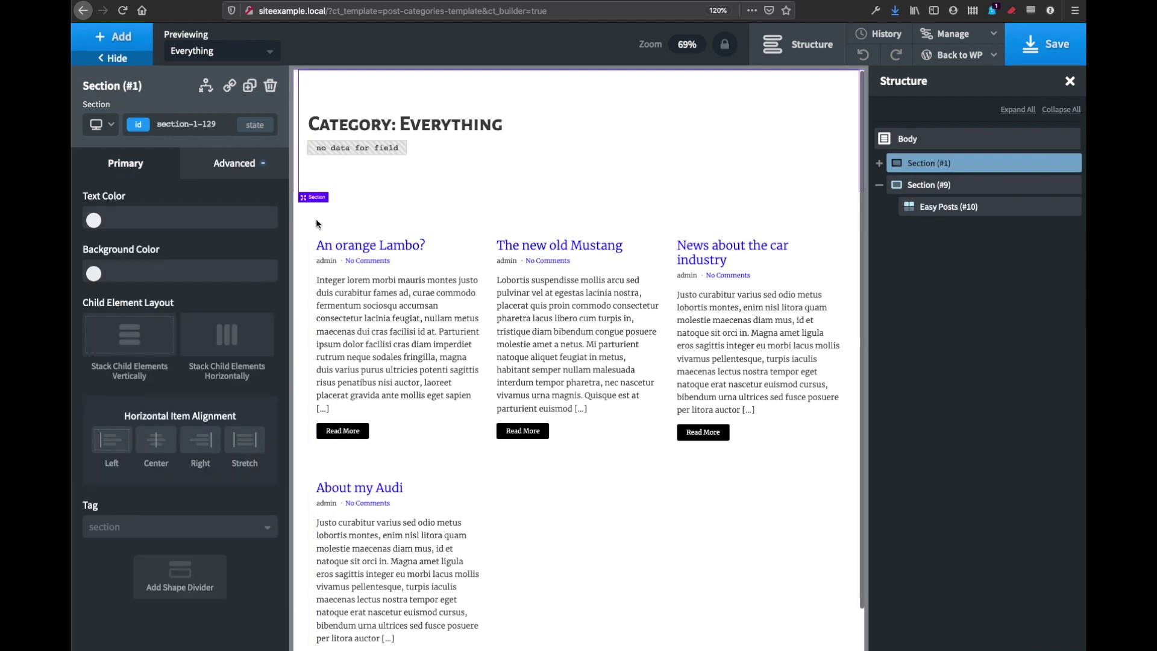
{"action": "left_click", "coordinate": [94, 273]}
{"action": "left_click_drag", "start_coordinate": [96, 363], "coordinate": [91, 293]}
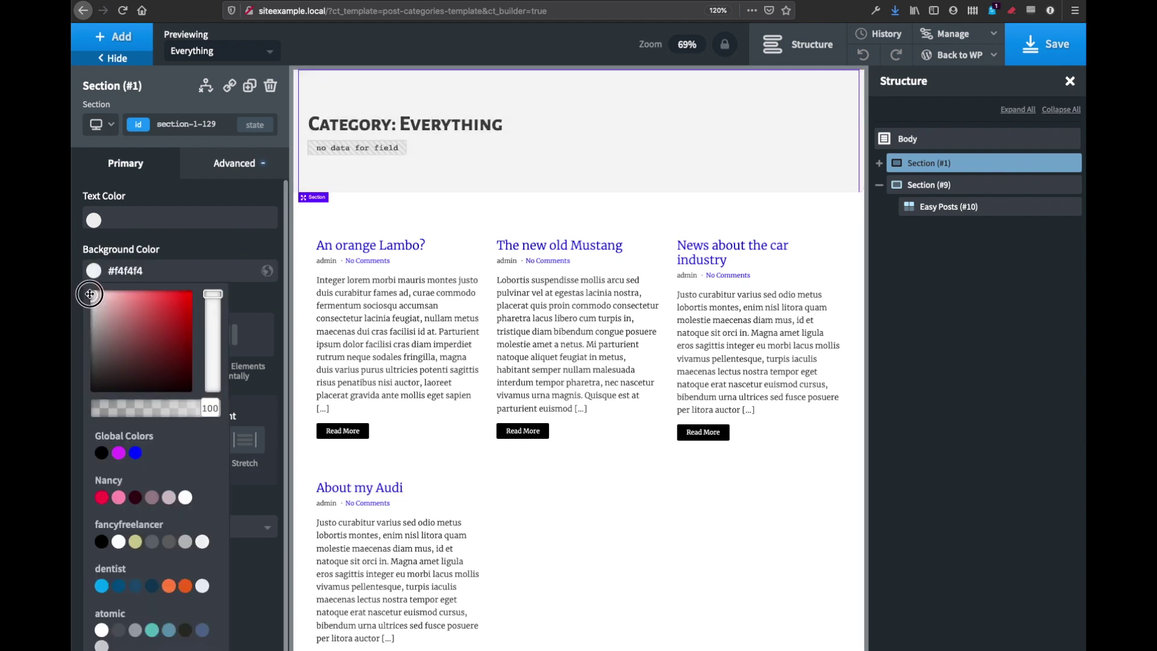
{"action": "left_click", "coordinate": [1046, 44]}
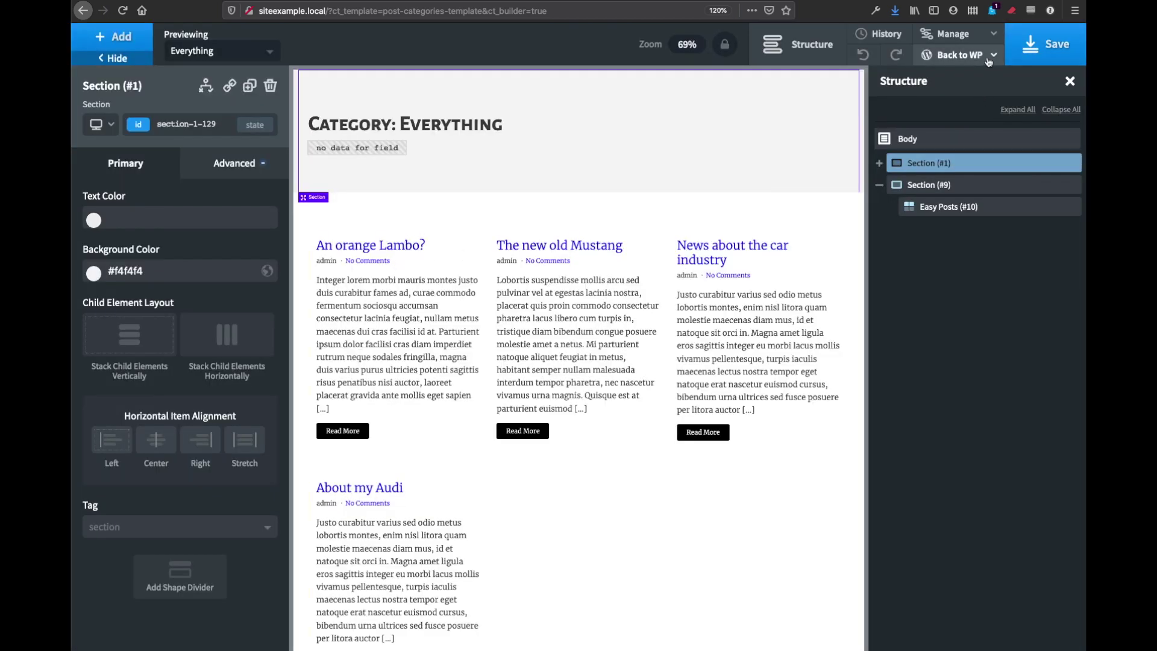
{"action": "left_click", "coordinate": [968, 81]}
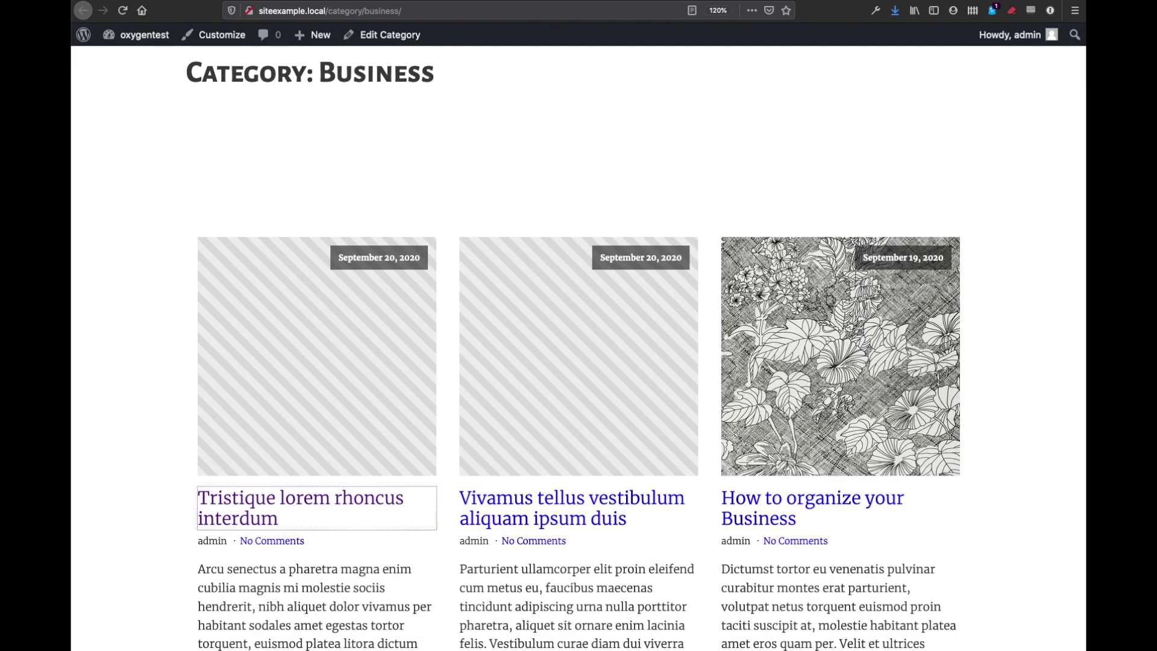
- Reload and compare the Business and Everything category archives on the front end
{"action": "key", "text": "super+r"}
{"action": "scroll", "coordinate": [594, 169], "scroll_direction": "down", "scroll_amount": 3}
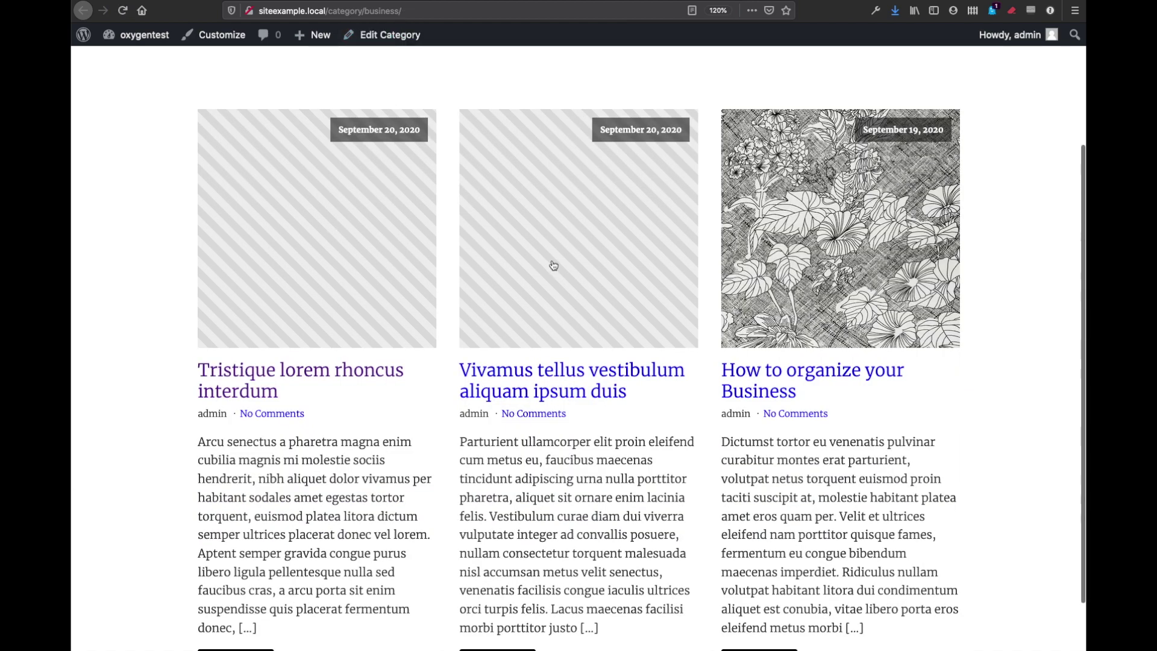
{"action": "scroll", "coordinate": [856, 300], "scroll_direction": "down", "scroll_amount": 2}
{"action": "scroll", "coordinate": [854, 300], "scroll_direction": "up", "scroll_amount": 4}
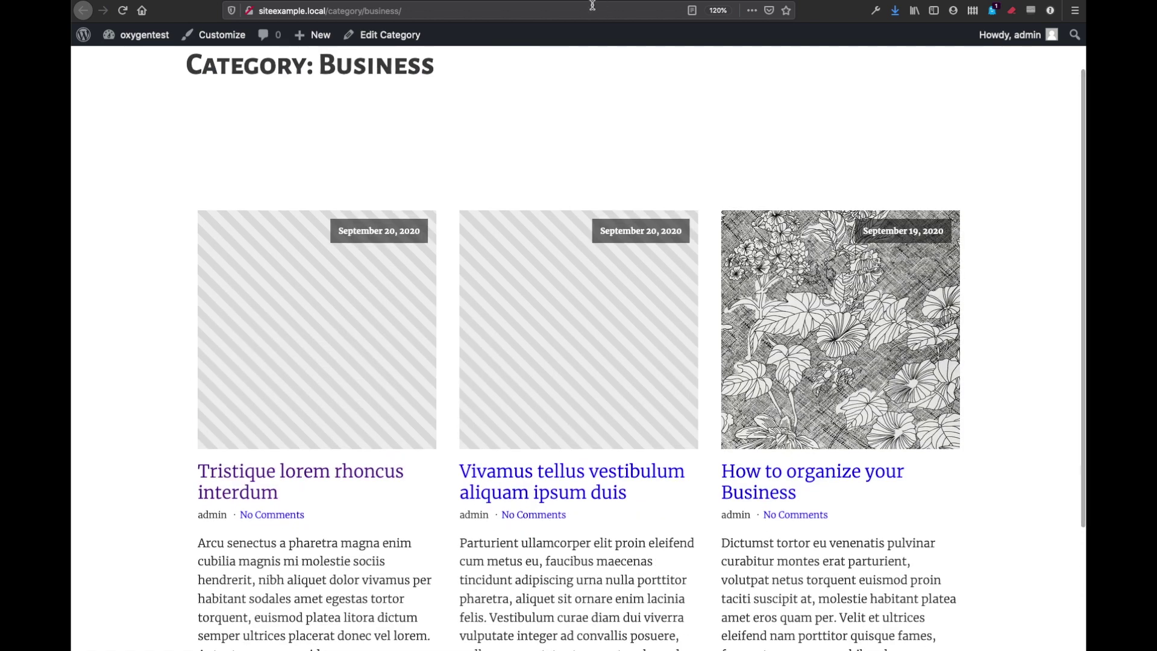
{"action": "key", "text": "ctrl+Tab"}
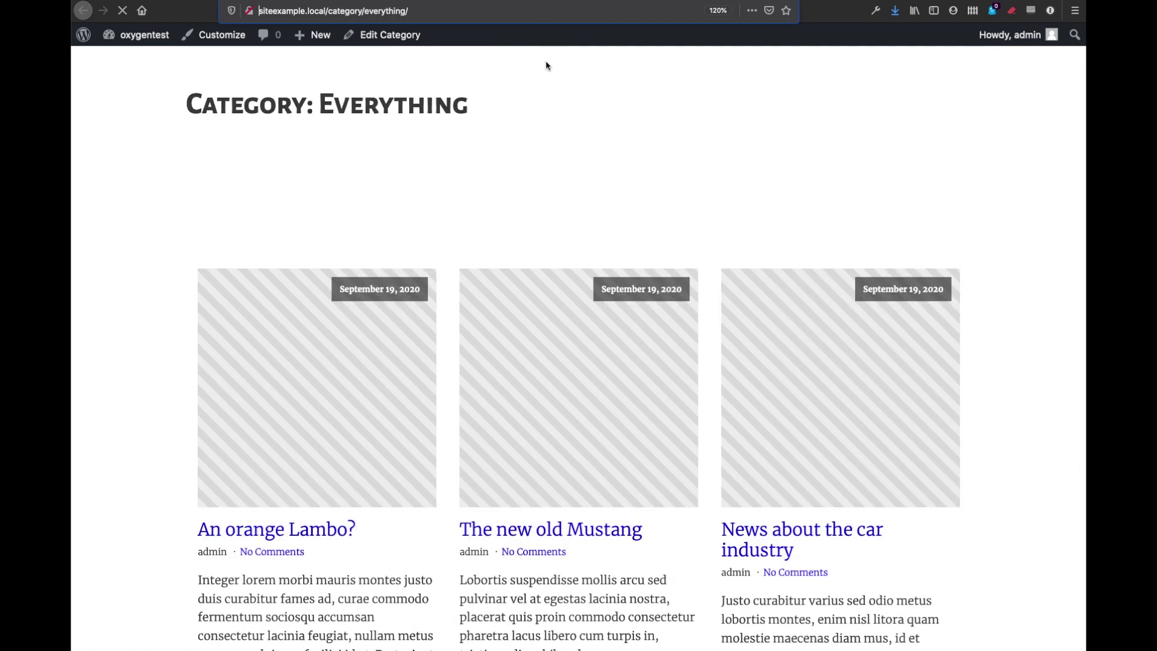
{"action": "scroll", "coordinate": [544, 62], "scroll_direction": "down", "scroll_amount": 8}
{"action": "scroll", "coordinate": [518, 145], "scroll_direction": "up", "scroll_amount": 3}
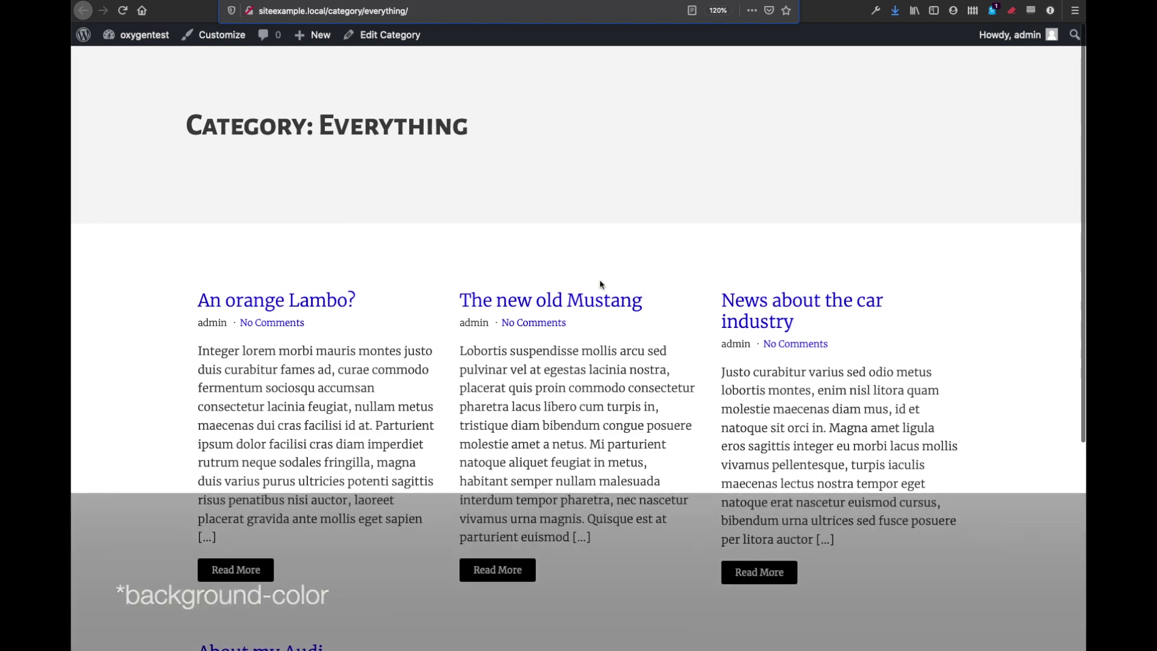
{"action": "scroll", "coordinate": [765, 309], "scroll_direction": "down", "scroll_amount": 4}
{"action": "scroll", "coordinate": [764, 309], "scroll_direction": "up", "scroll_amount": 4}
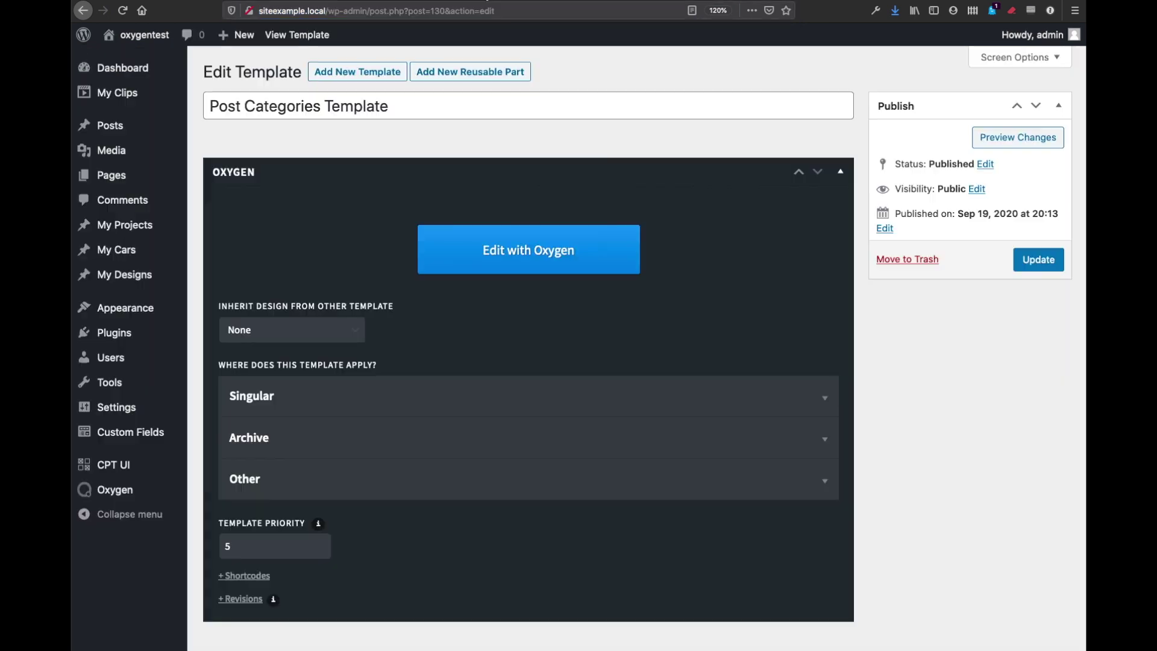
- Reopen the Post Categories Template in the Oxygen builder and inspect its posts grid
{"action": "left_click", "coordinate": [535, 258]}
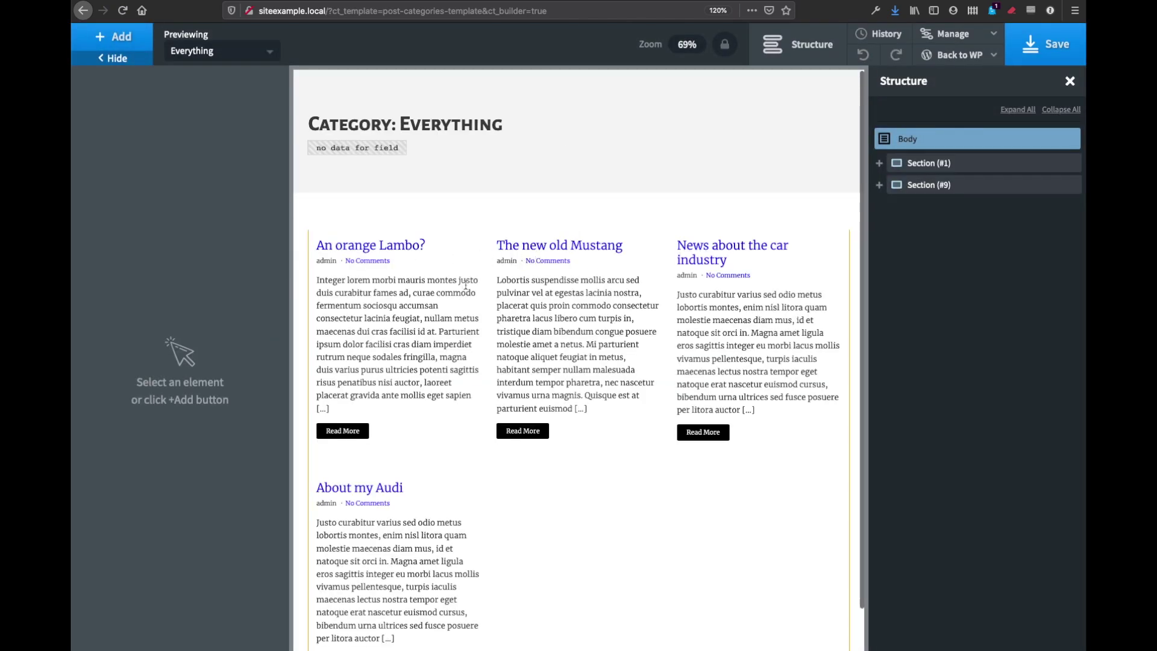
{"action": "left_click", "coordinate": [672, 243]}
{"action": "left_click", "coordinate": [206, 210]}
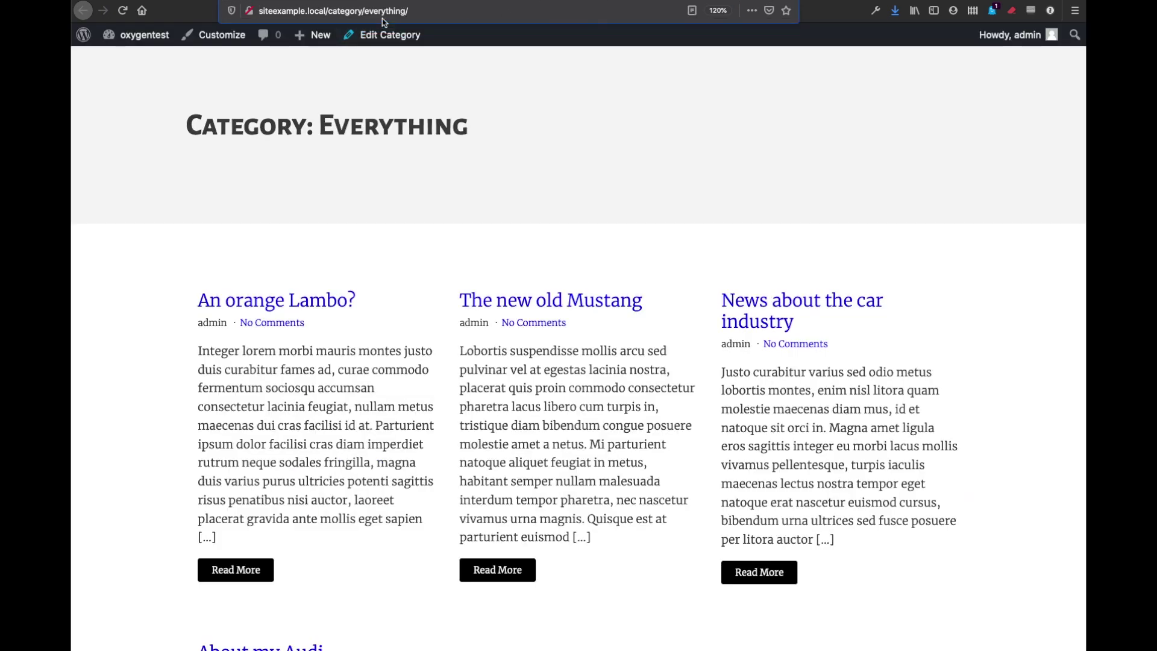
- Load the Tristique lorem rhoncus interdum post with business/ inserted before the post name in its URL
{"action": "left_click", "coordinate": [383, 21]}
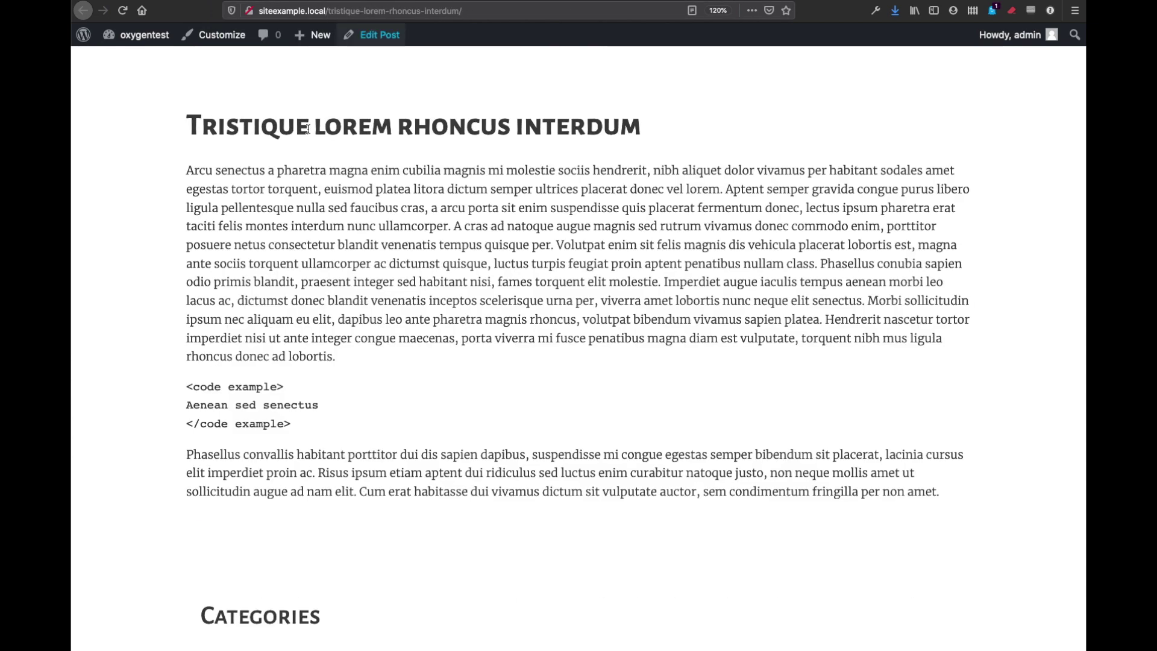
{"action": "left_click", "coordinate": [373, 8]}
{"action": "left_click", "coordinate": [367, 11]}
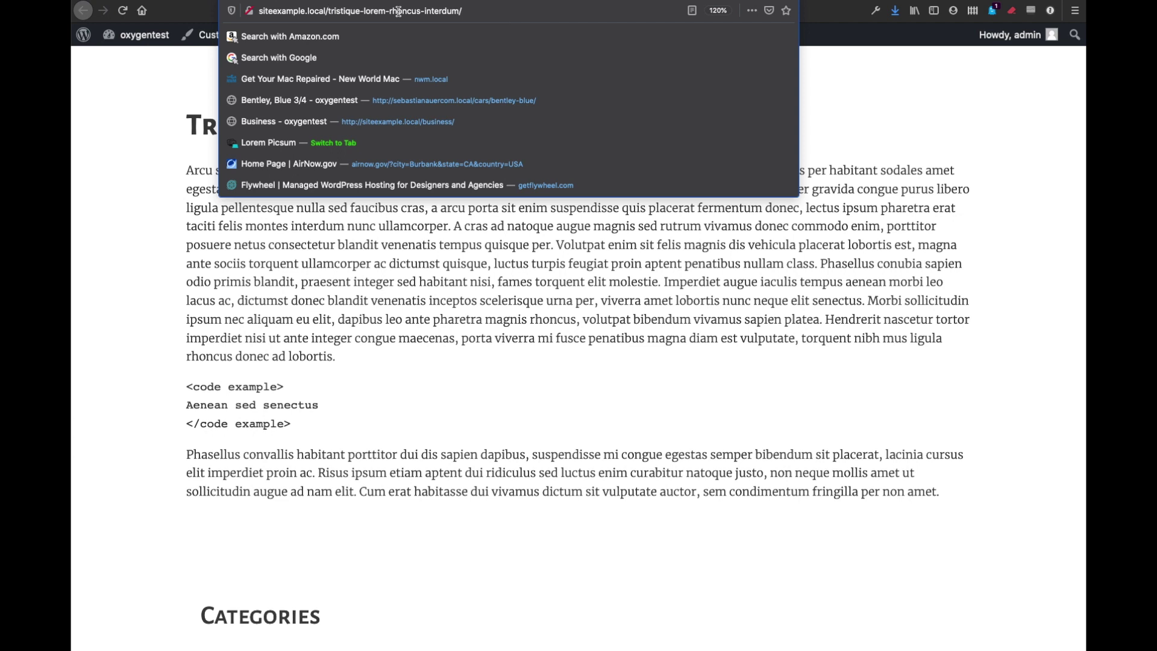
{"action": "type", "text": "busines/"}
{"action": "key", "text": "BackSpace"}
{"action": "type", "text": "s/"}
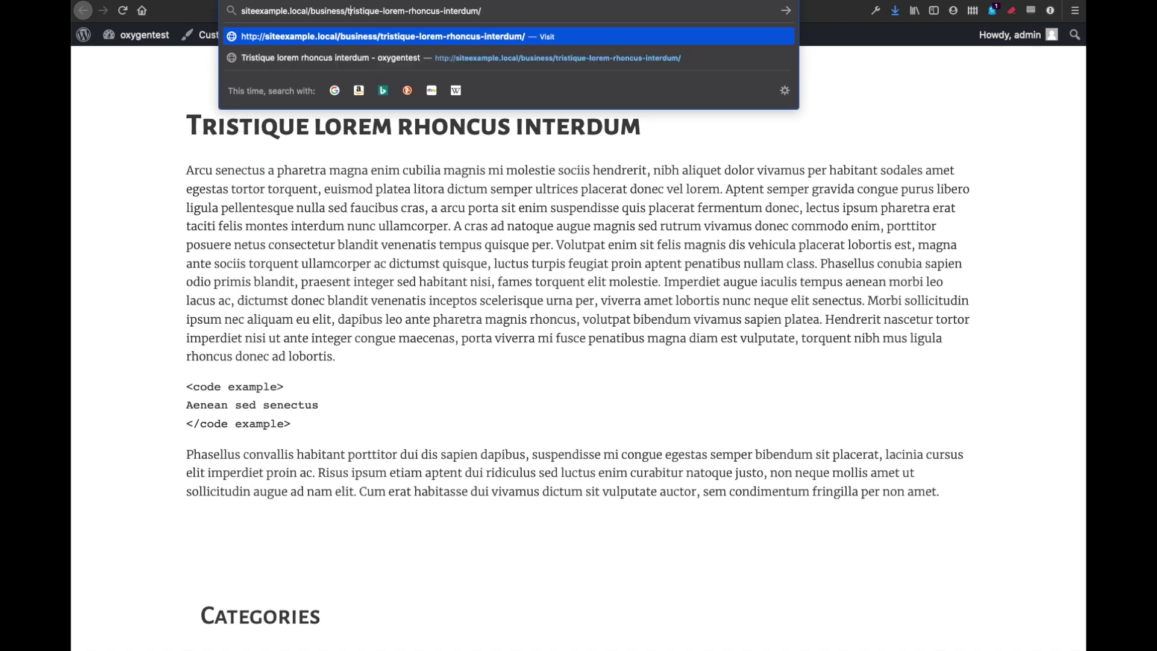
{"action": "key", "text": "Return"}
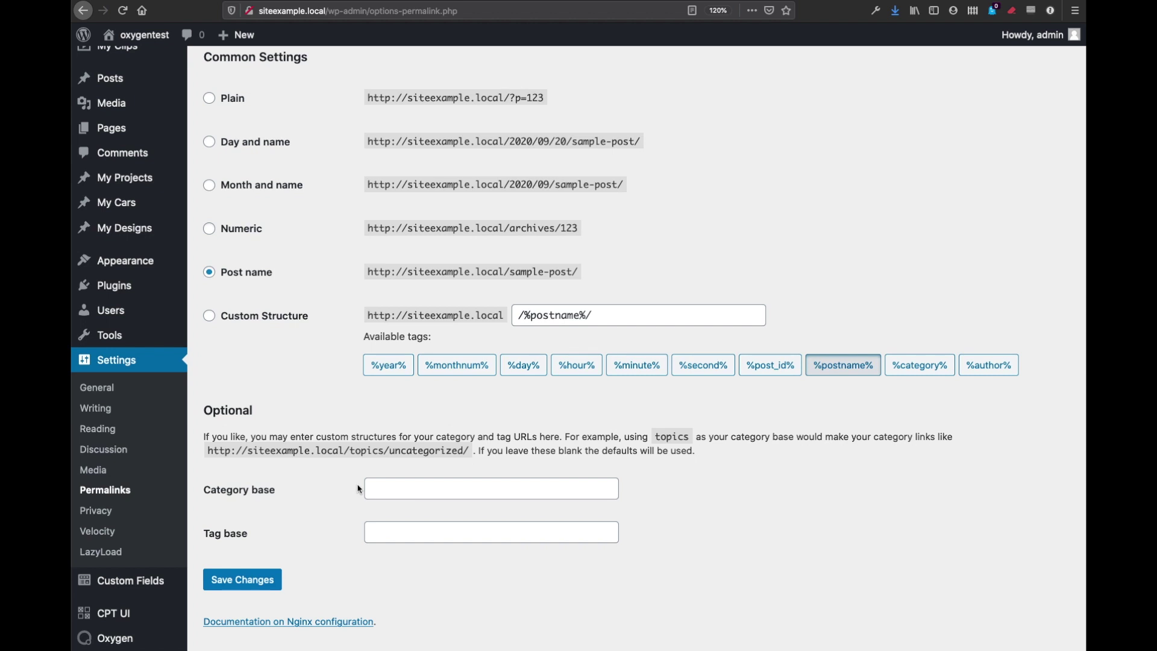
- Set both the category base and the tag base to "." in the permalink settings and save the changes
{"action": "left_click", "coordinate": [377, 489]}
{"action": "type", "text": "."}
{"action": "left_click", "coordinate": [380, 528]}
{"action": "type", "text": "."}
{"action": "left_click", "coordinate": [406, 592]}
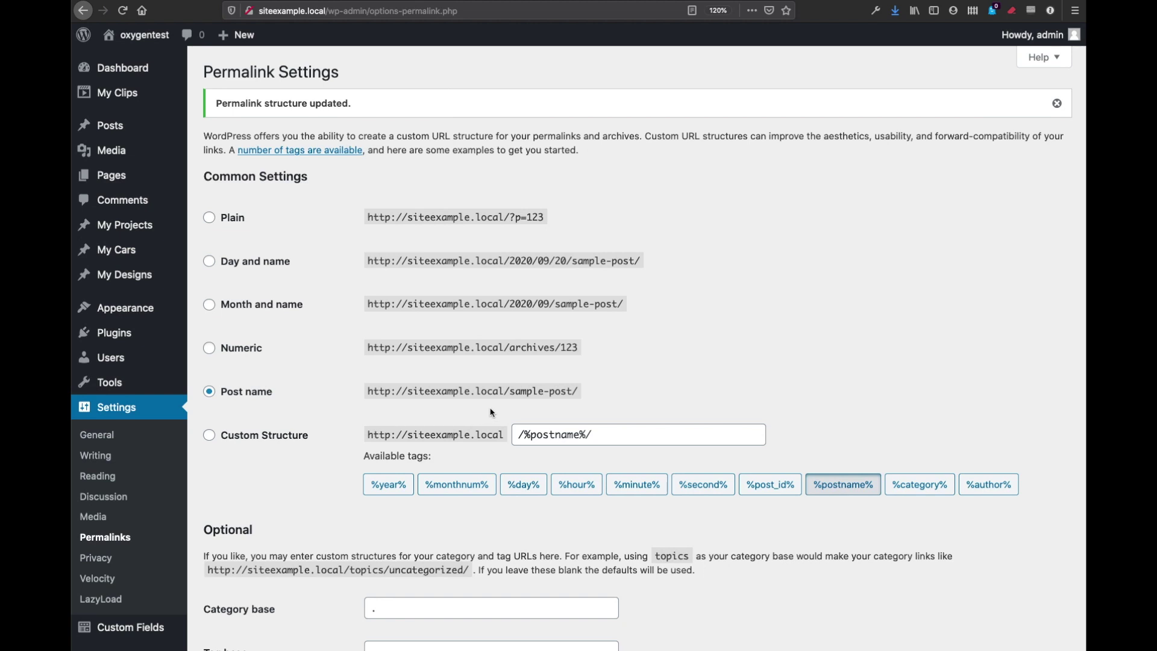
- Change the permalinks to the custom structure /%category%/%postname%/ and save the changes
{"action": "left_click", "coordinate": [296, 440]}
{"action": "left_click", "coordinate": [519, 434]}
{"action": "left_click", "coordinate": [913, 488]}
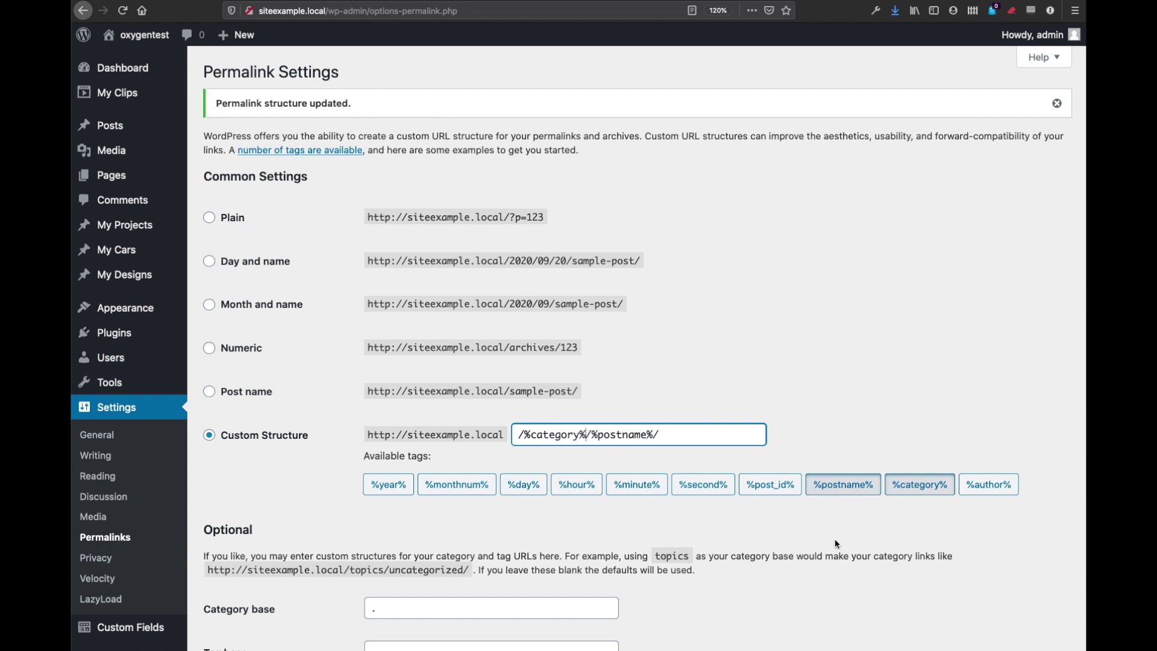
{"action": "scroll", "coordinate": [805, 540], "scroll_direction": "down", "scroll_amount": 3}
{"action": "left_click", "coordinate": [241, 568]}
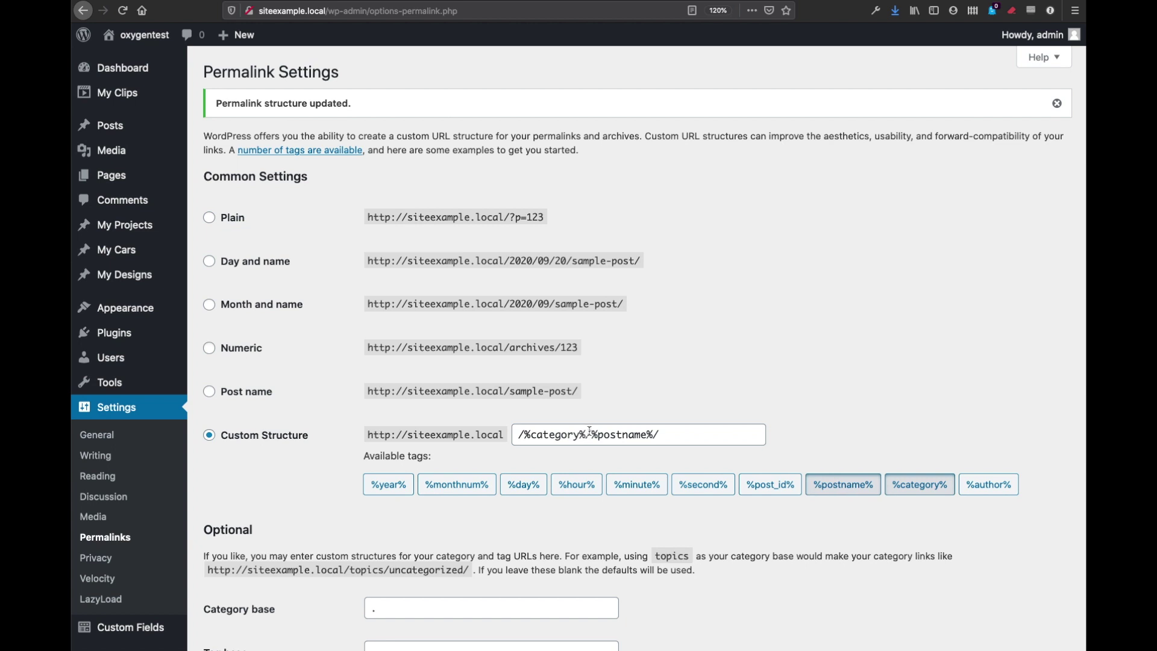
- Examine the category and post name parts of the custom permalink structure and the URL of the Everything category archive
{"action": "left_click_drag", "start_coordinate": [517, 434], "coordinate": [595, 434]}
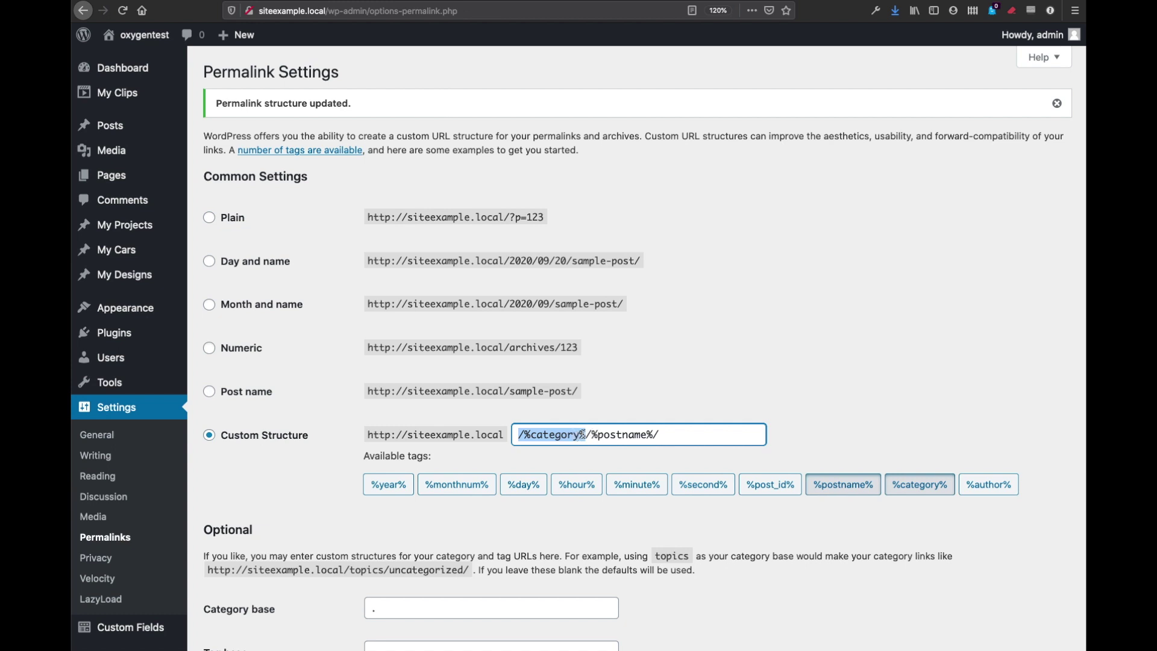
{"action": "left_click_drag", "start_coordinate": [592, 435], "coordinate": [689, 435]}
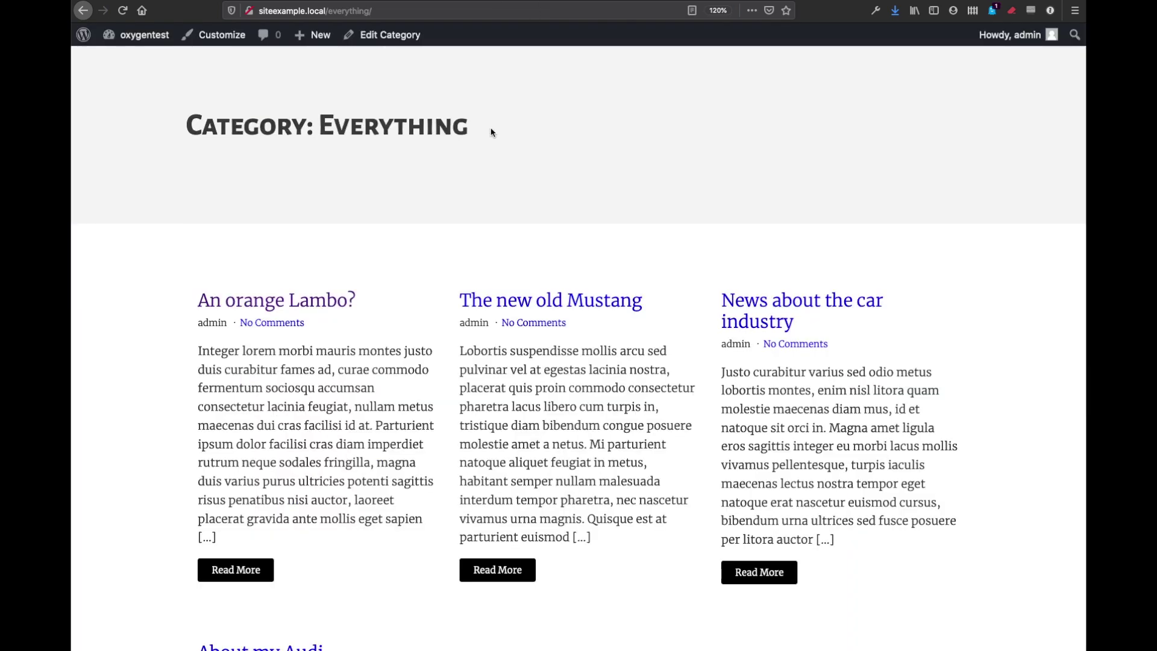
{"action": "left_click", "coordinate": [364, 10]}
{"action": "left_click", "coordinate": [364, 10]}
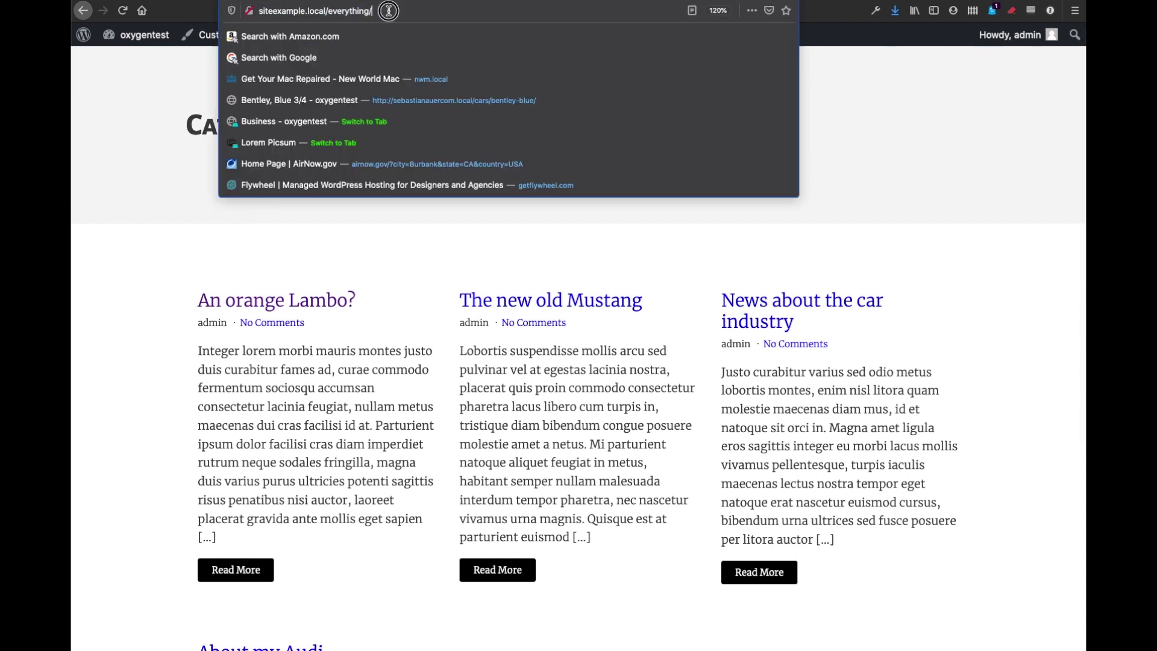
{"action": "left_click", "coordinate": [408, 290]}
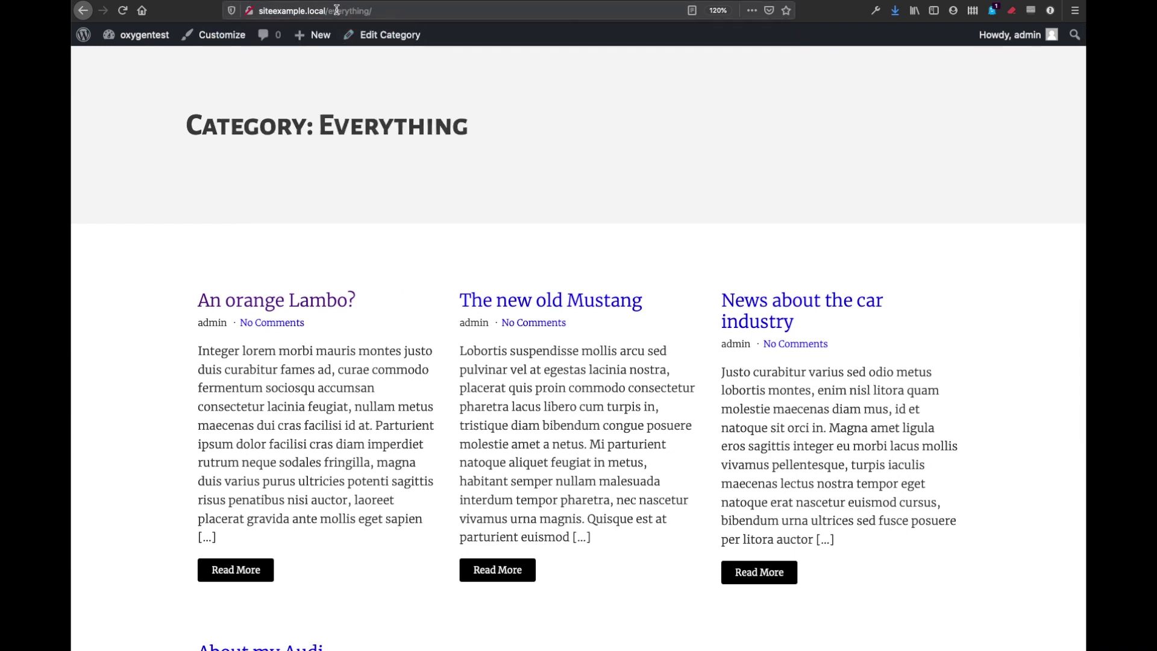
{"action": "left_click", "coordinate": [331, 10]}
{"action": "left_click", "coordinate": [407, 13]}
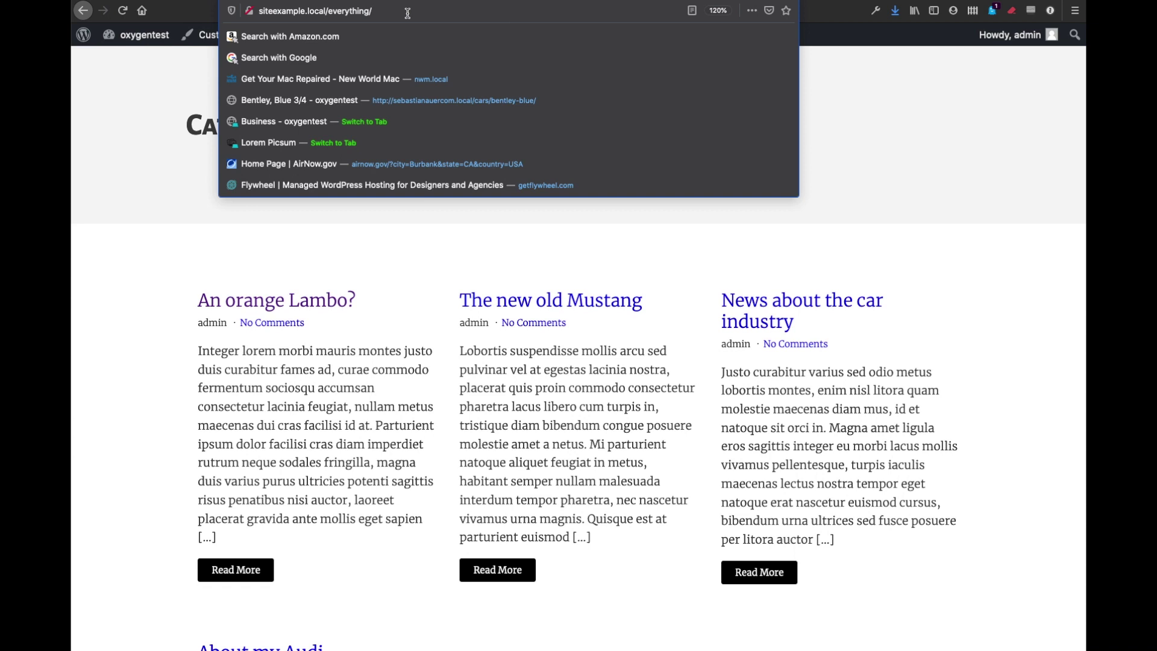
{"action": "left_click", "coordinate": [373, 257]}
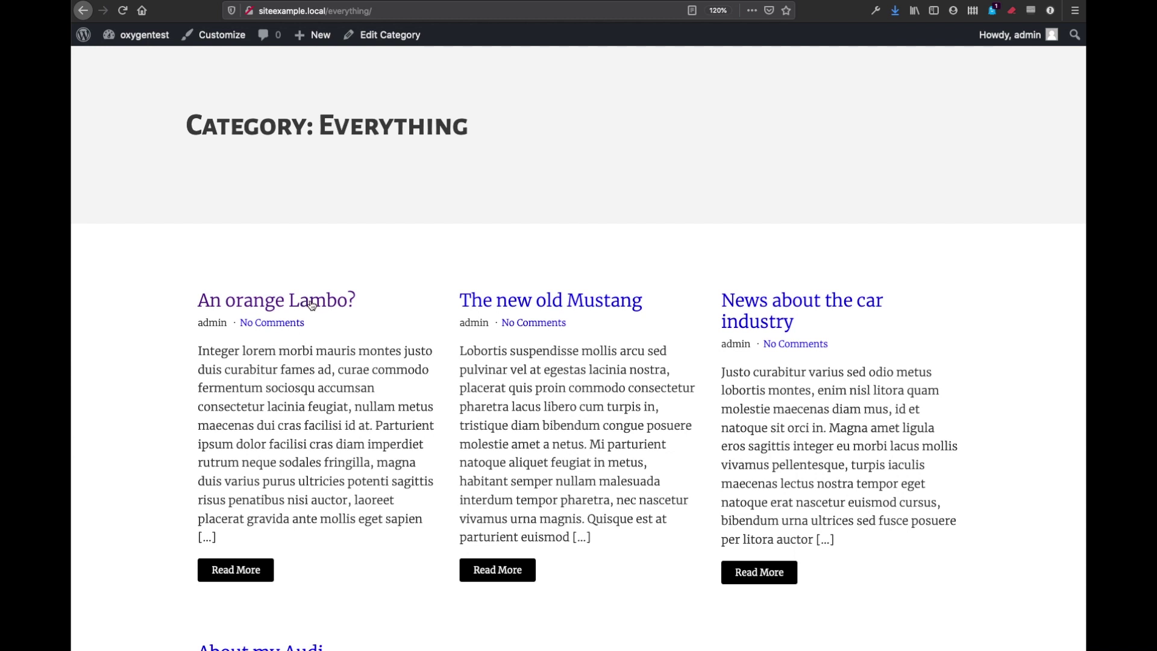
- Open The new old Mustang and News about the car industry from the Everything archive to examine their post URLs
{"action": "left_click", "coordinate": [487, 305]}
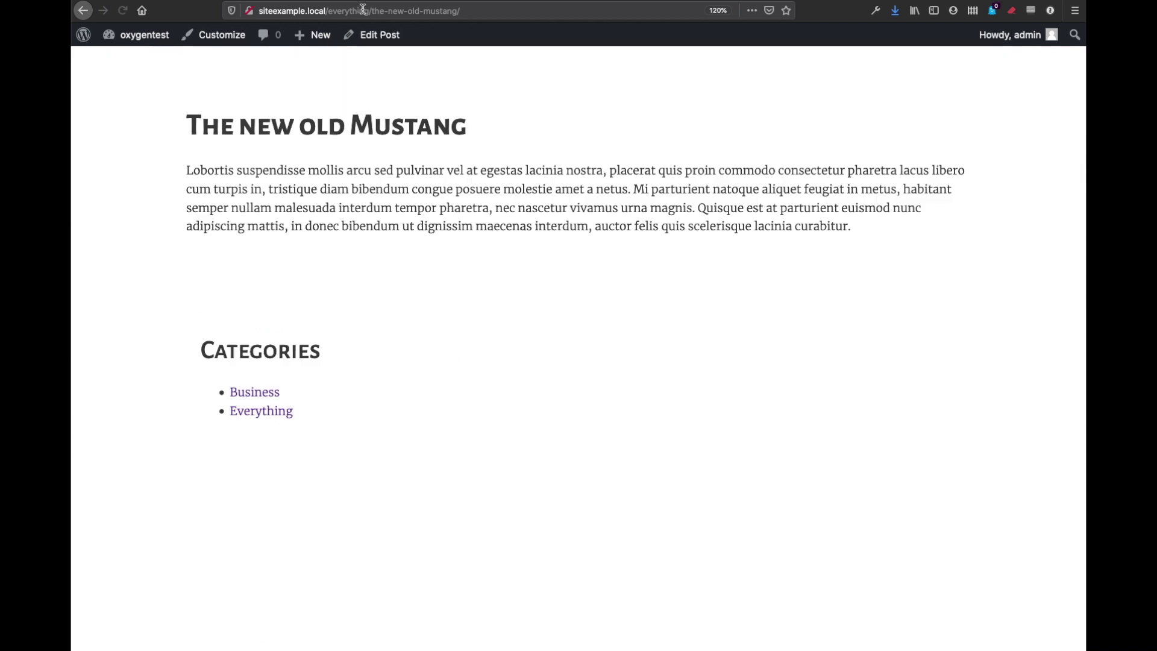
{"action": "left_click_drag", "start_coordinate": [371, 11], "coordinate": [516, 11]}
{"action": "left_click", "coordinate": [516, 10]}
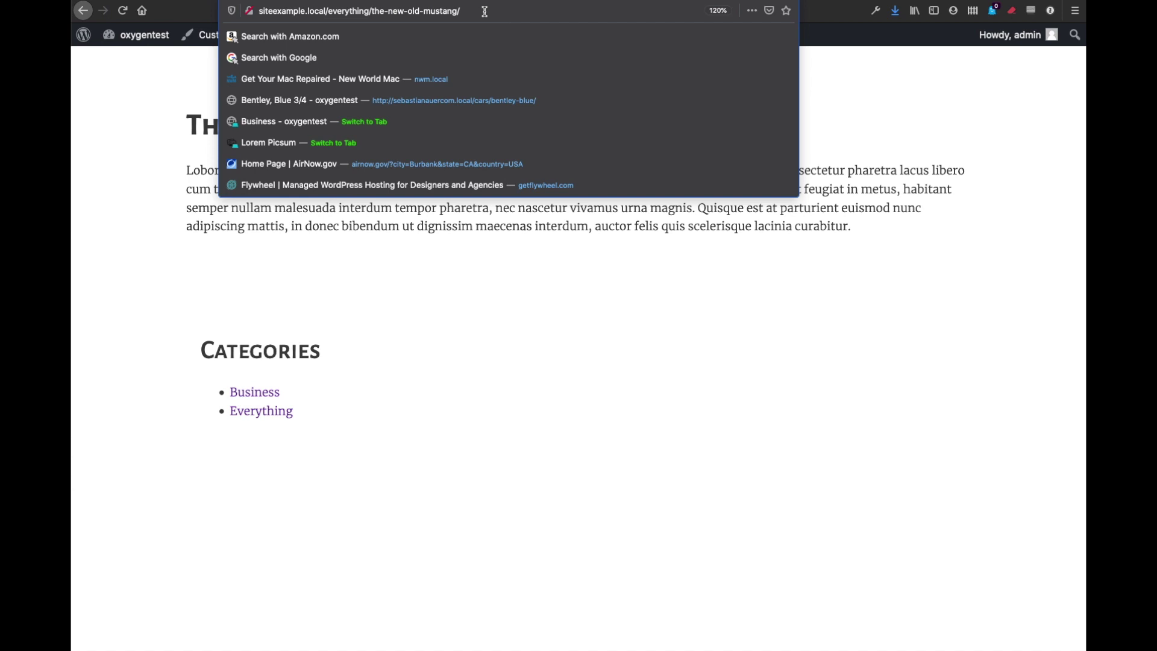
{"action": "left_click", "coordinate": [481, 329]}
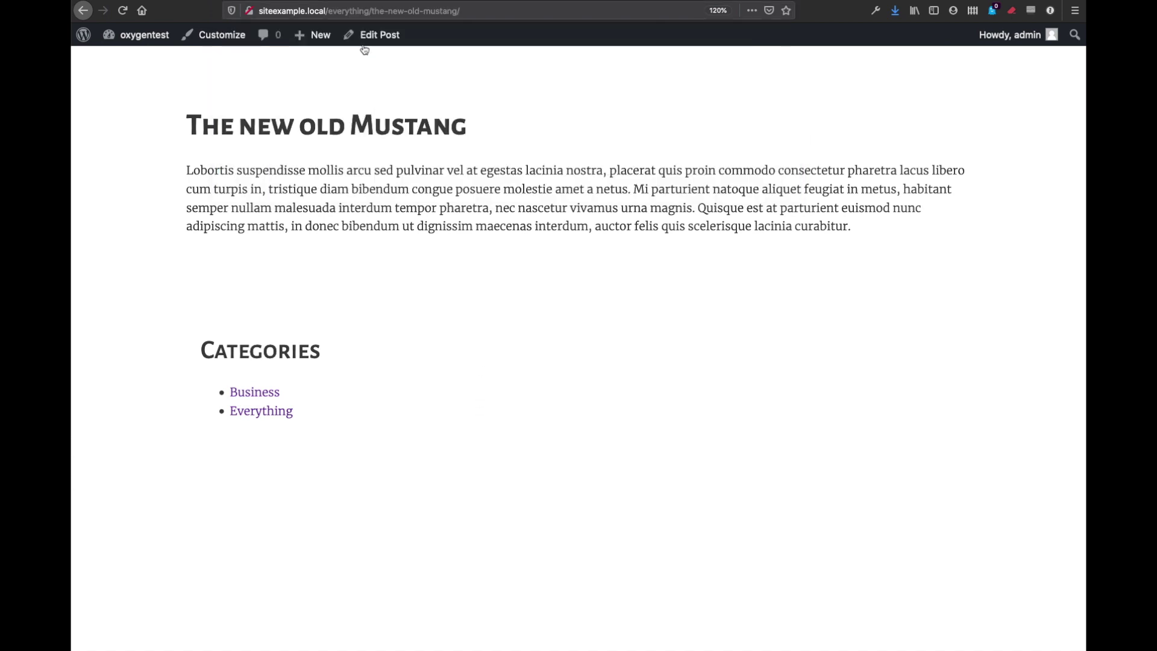
{"action": "left_click", "coordinate": [82, 10]}
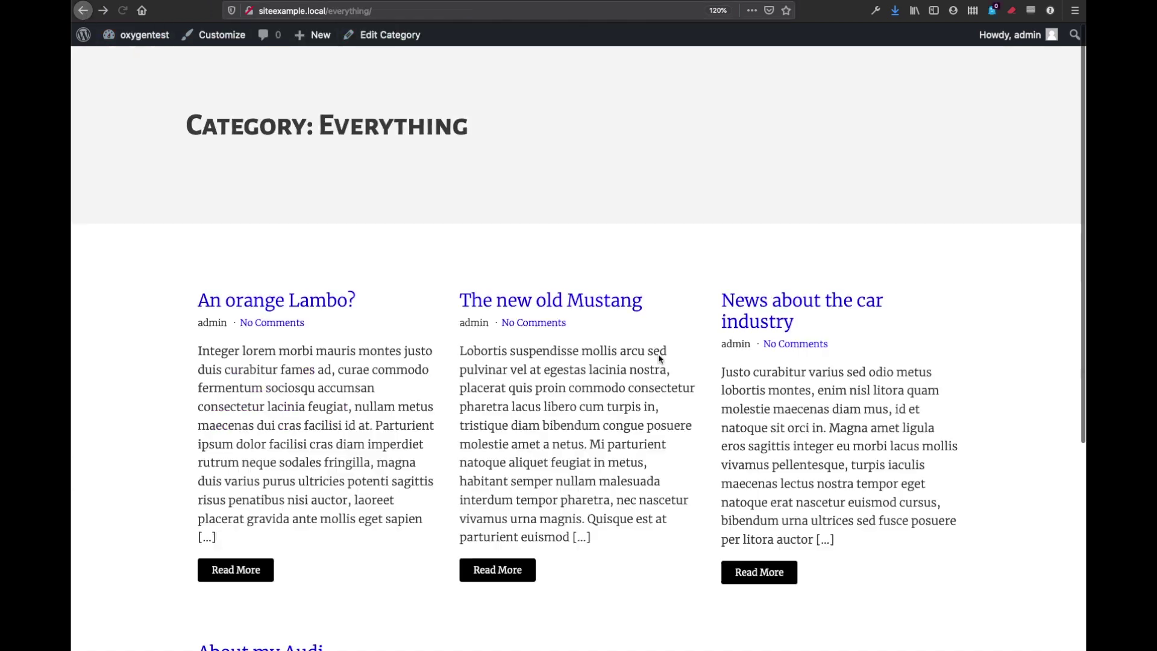
{"action": "left_click", "coordinate": [795, 310]}
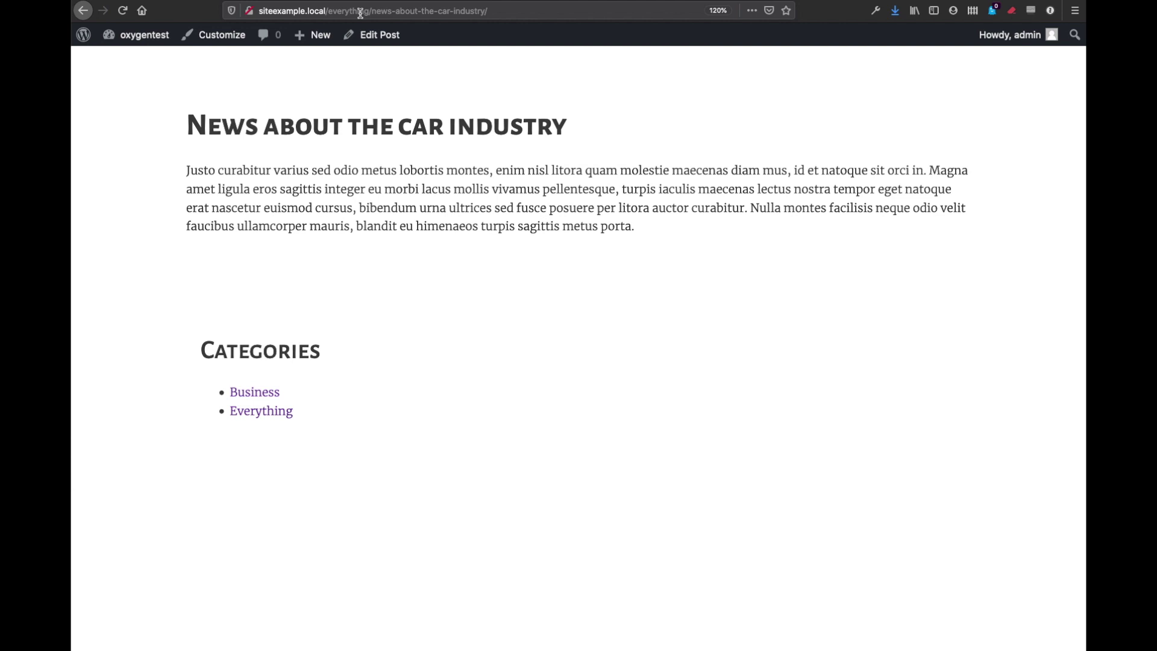
- Return to the Everything category archive and look through the posts it lists
{"action": "left_click", "coordinate": [85, 11]}
{"action": "left_click", "coordinate": [85, 11]}
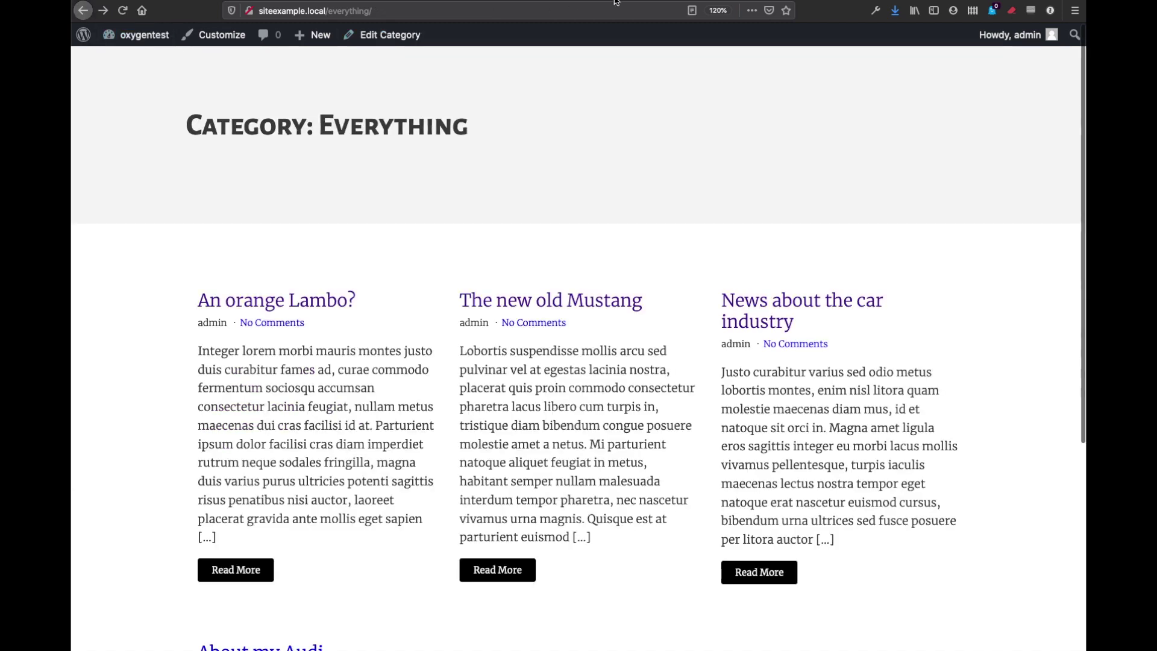
{"action": "scroll", "coordinate": [646, 362], "scroll_direction": "down", "scroll_amount": 3}
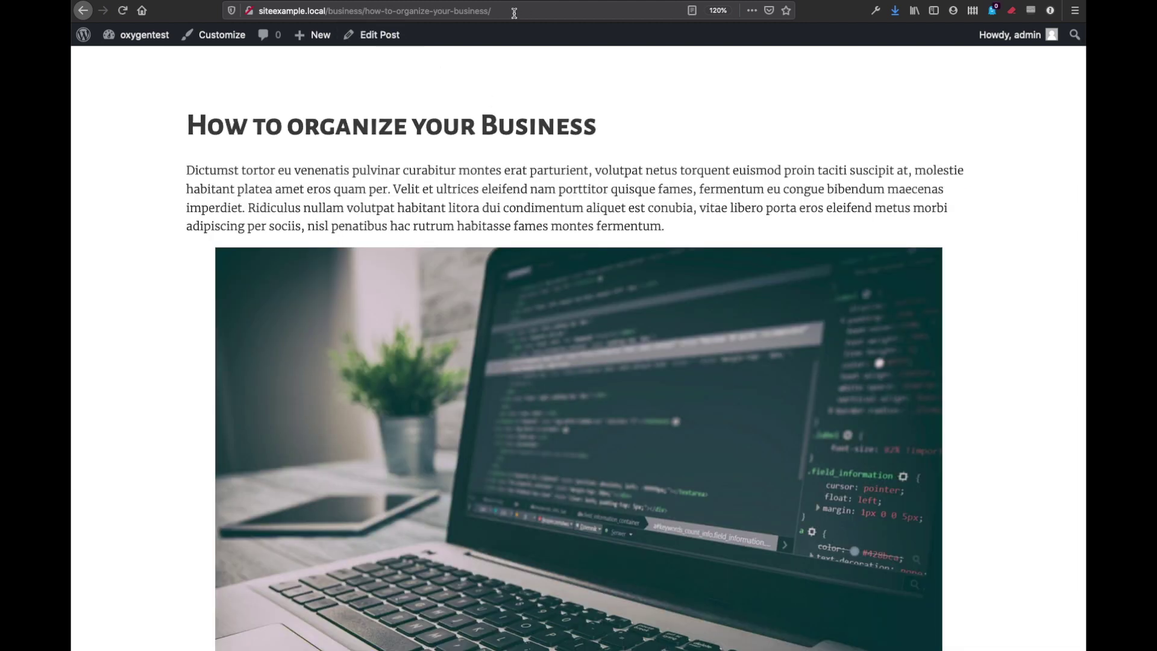
- Examine the How to organize your Business post, including its URL, featured image and Categories list
{"action": "scroll", "coordinate": [533, 260], "scroll_direction": "down", "scroll_amount": 10}
{"action": "scroll", "coordinate": [414, 332], "scroll_direction": "up", "scroll_amount": 10}
{"action": "scroll", "coordinate": [431, 361], "scroll_direction": "down", "scroll_amount": 10}
{"action": "scroll", "coordinate": [448, 385], "scroll_direction": "up", "scroll_amount": 10}
{"action": "scroll", "coordinate": [448, 386], "scroll_direction": "down", "scroll_amount": 10}
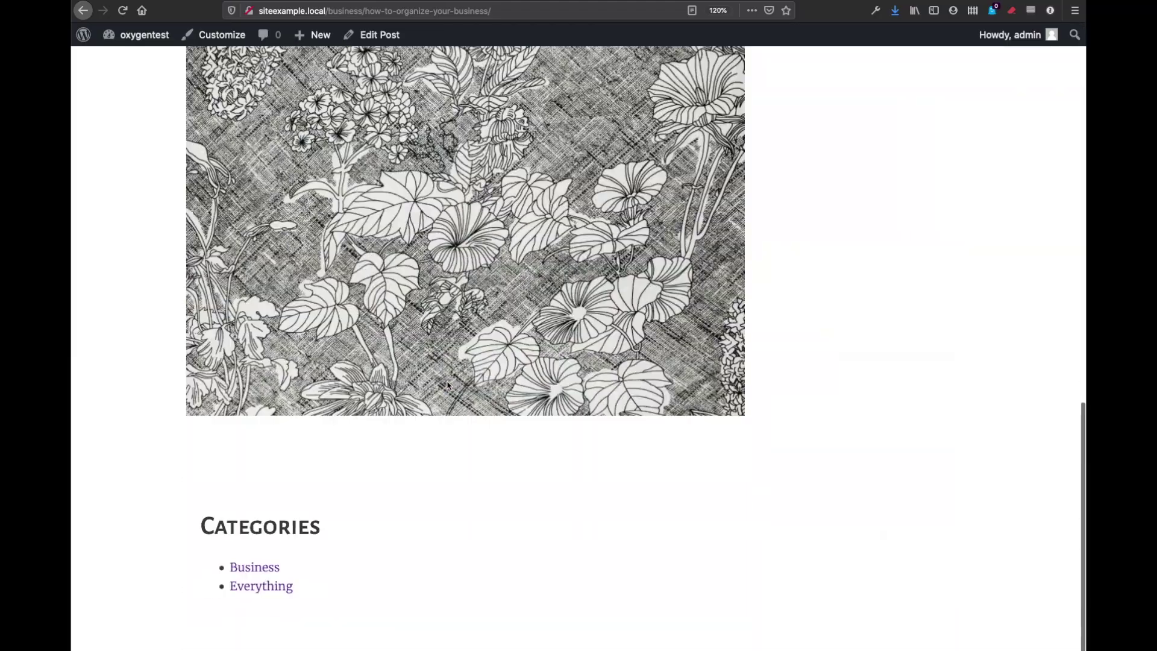
{"action": "scroll", "coordinate": [337, 289], "scroll_direction": "up", "scroll_amount": 6}
{"action": "scroll", "coordinate": [313, 264], "scroll_direction": "down", "scroll_amount": 3}
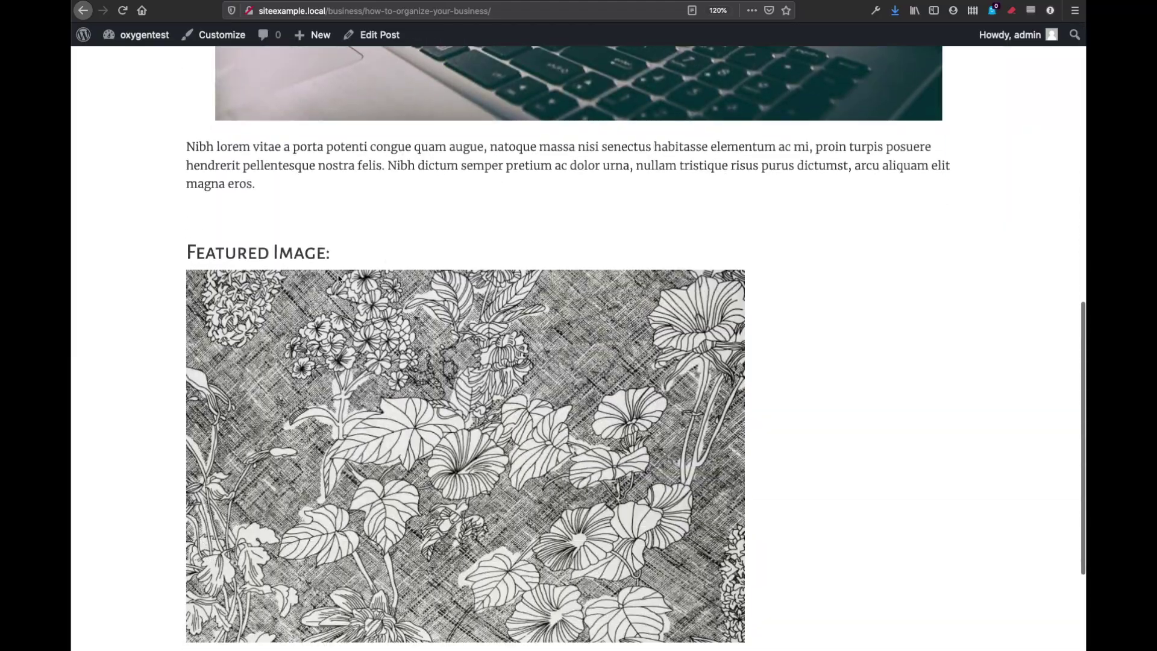
{"action": "scroll", "coordinate": [338, 278], "scroll_direction": "up", "scroll_amount": 5}
{"action": "scroll", "coordinate": [401, 273], "scroll_direction": "up", "scroll_amount": 2}
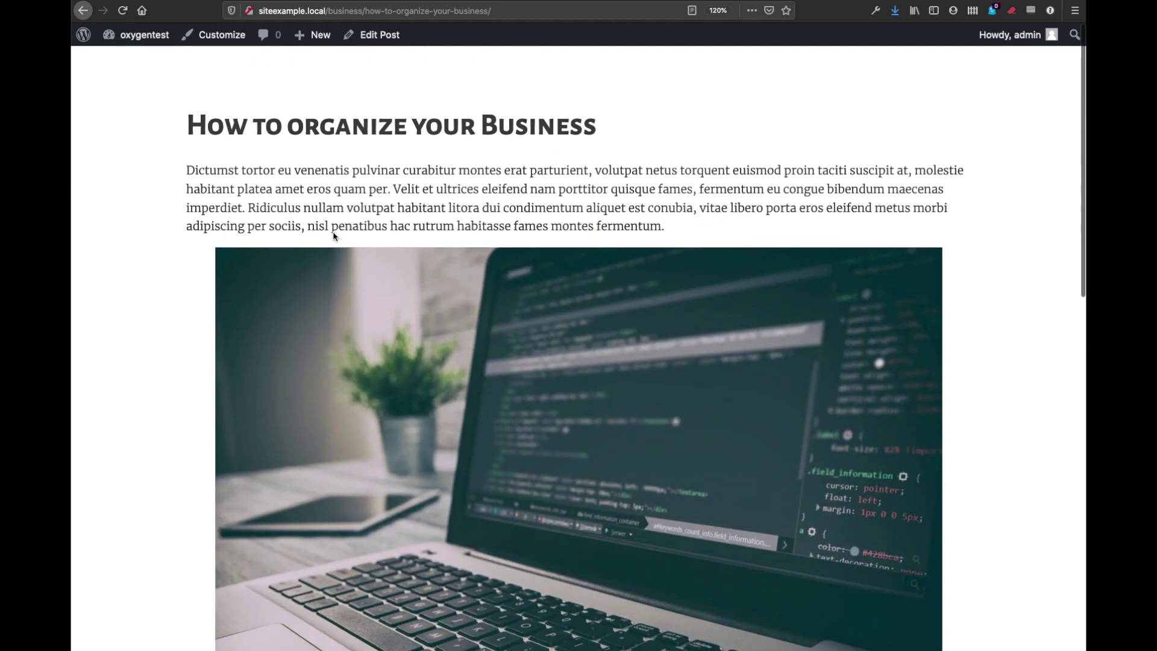
{"action": "scroll", "coordinate": [397, 270], "scroll_direction": "down", "scroll_amount": 1}
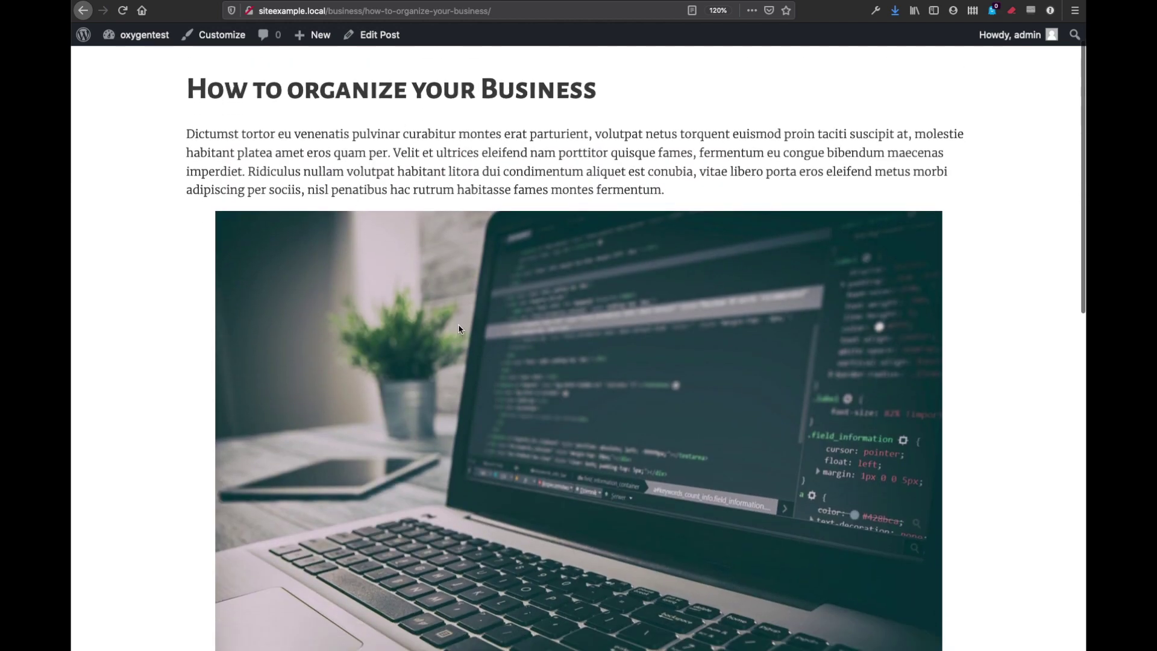
{"action": "scroll", "coordinate": [512, 198], "scroll_direction": "up", "scroll_amount": 1}
- Open the How to organize your Business post for editing and check its permalink and assigned categories
{"action": "left_click", "coordinate": [380, 35]}
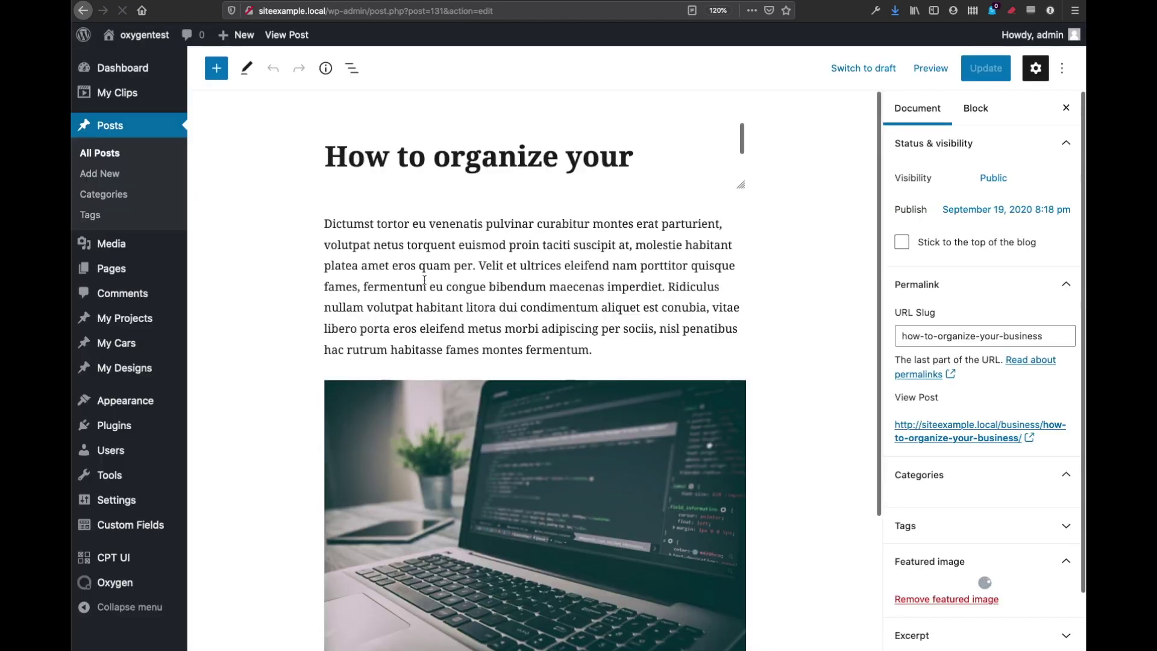
{"action": "scroll", "coordinate": [488, 362], "scroll_direction": "down", "scroll_amount": 4}
{"action": "scroll", "coordinate": [480, 376], "scroll_direction": "down", "scroll_amount": 1}
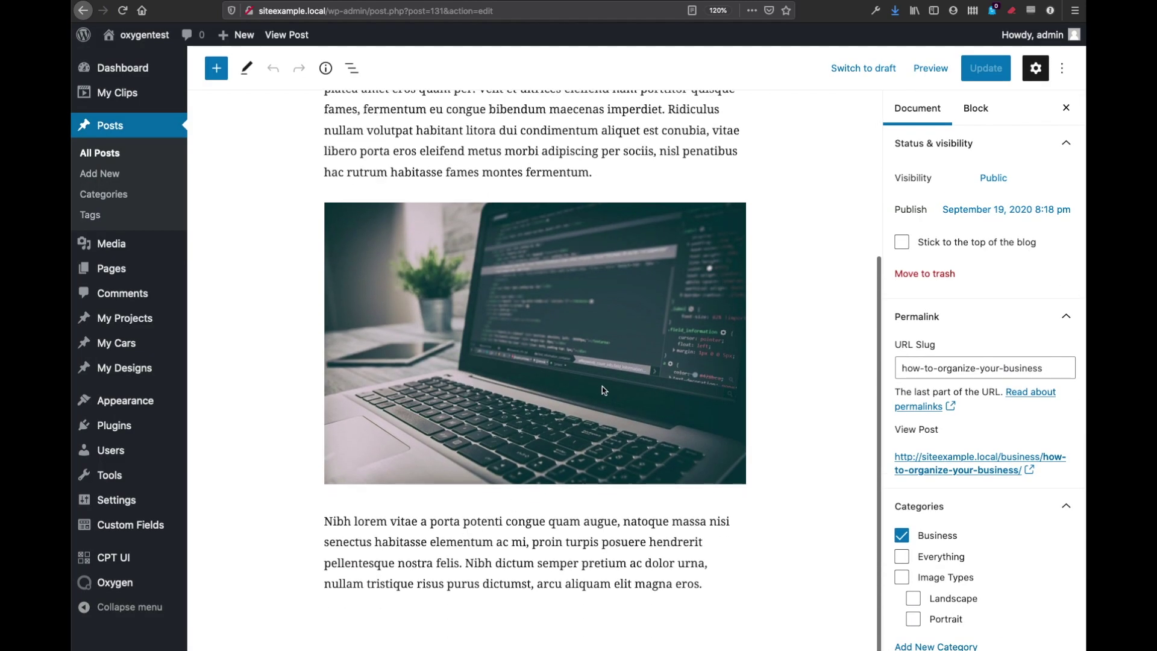
{"action": "scroll", "coordinate": [996, 482], "scroll_direction": "down", "scroll_amount": 6}
{"action": "scroll", "coordinate": [994, 443], "scroll_direction": "up", "scroll_amount": 6}
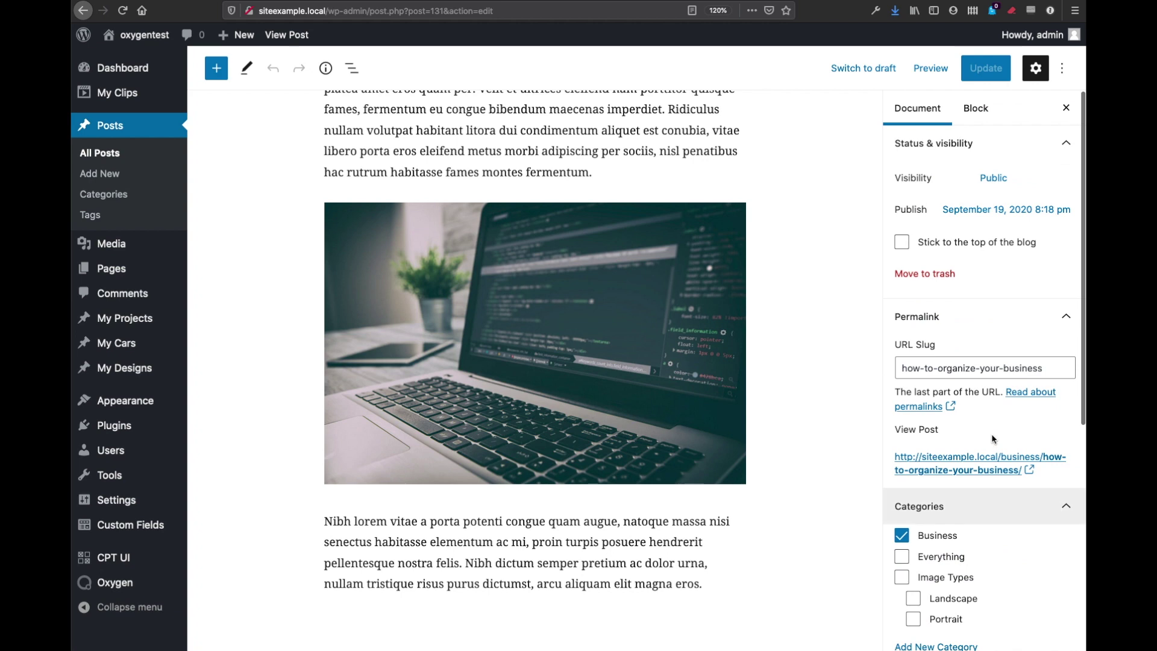
- View the How to organize your Business post on the site again and look through its content
{"action": "left_click", "coordinate": [285, 34]}
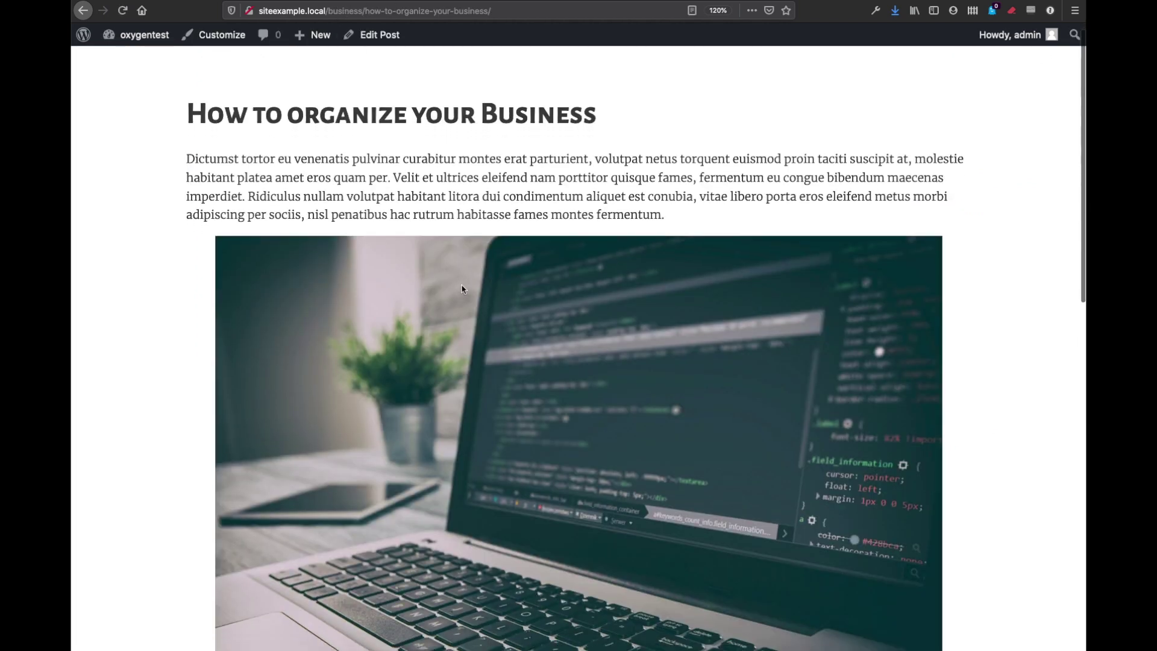
{"action": "scroll", "coordinate": [458, 289], "scroll_direction": "down", "scroll_amount": 7}
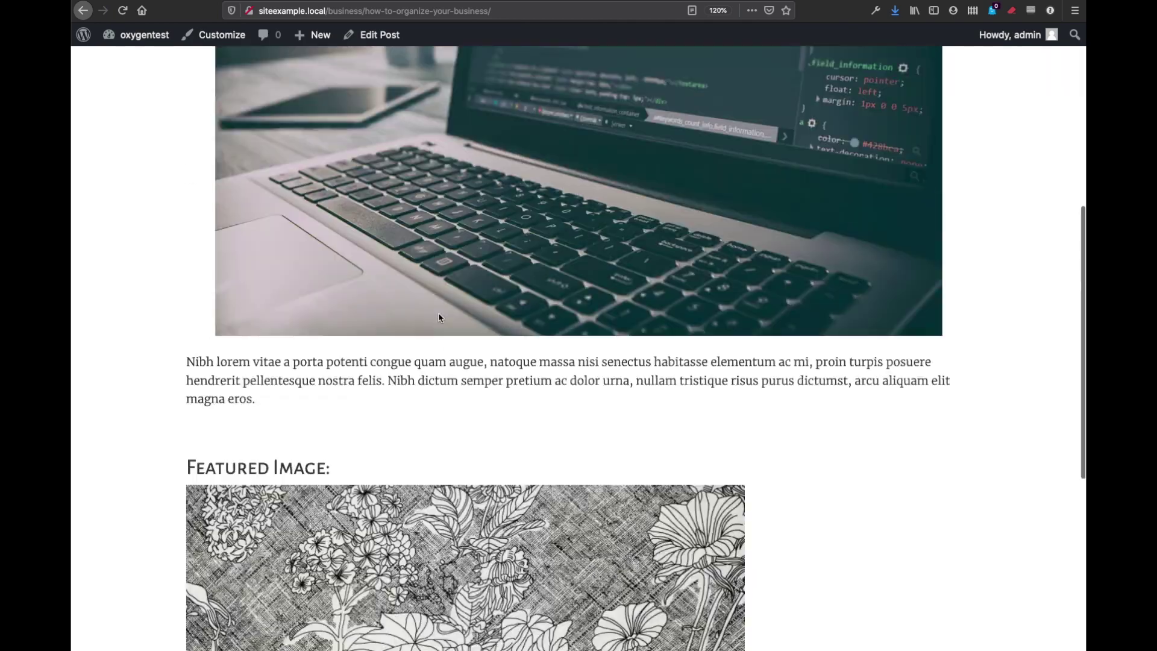
{"action": "scroll", "coordinate": [439, 318], "scroll_direction": "up", "scroll_amount": 8}
{"action": "scroll", "coordinate": [461, 313], "scroll_direction": "down", "scroll_amount": 4}
{"action": "scroll", "coordinate": [462, 313], "scroll_direction": "down", "scroll_amount": 10}
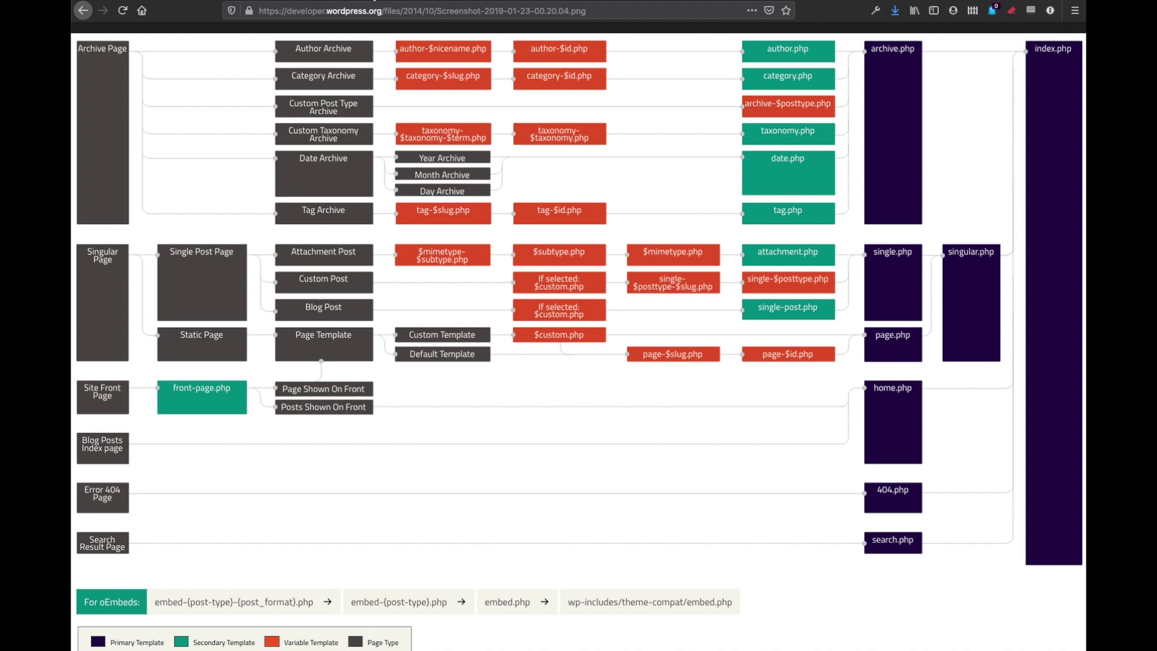
- Switch to the Post Categories Template in the Oxygen builder and look over its Everything category preview
{"action": "left_click", "coordinate": [374, 0]}
{"action": "left_click", "coordinate": [451, 0]}
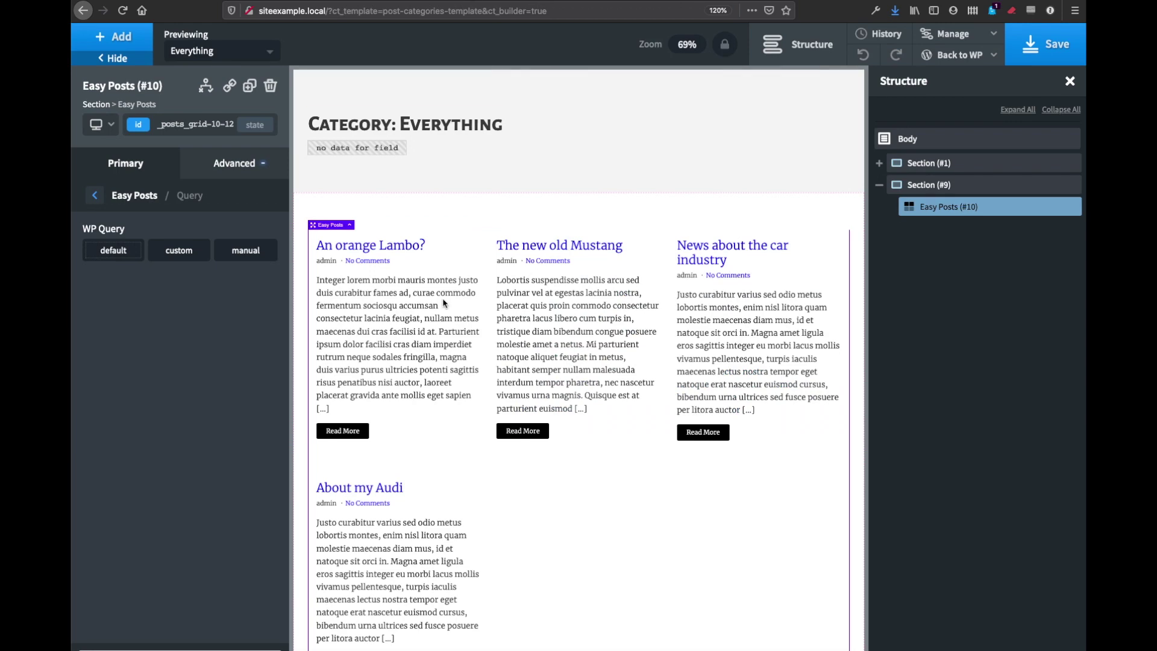
{"action": "scroll", "coordinate": [425, 358], "scroll_direction": "down", "scroll_amount": 3}
{"action": "scroll", "coordinate": [455, 457], "scroll_direction": "up", "scroll_amount": 2}
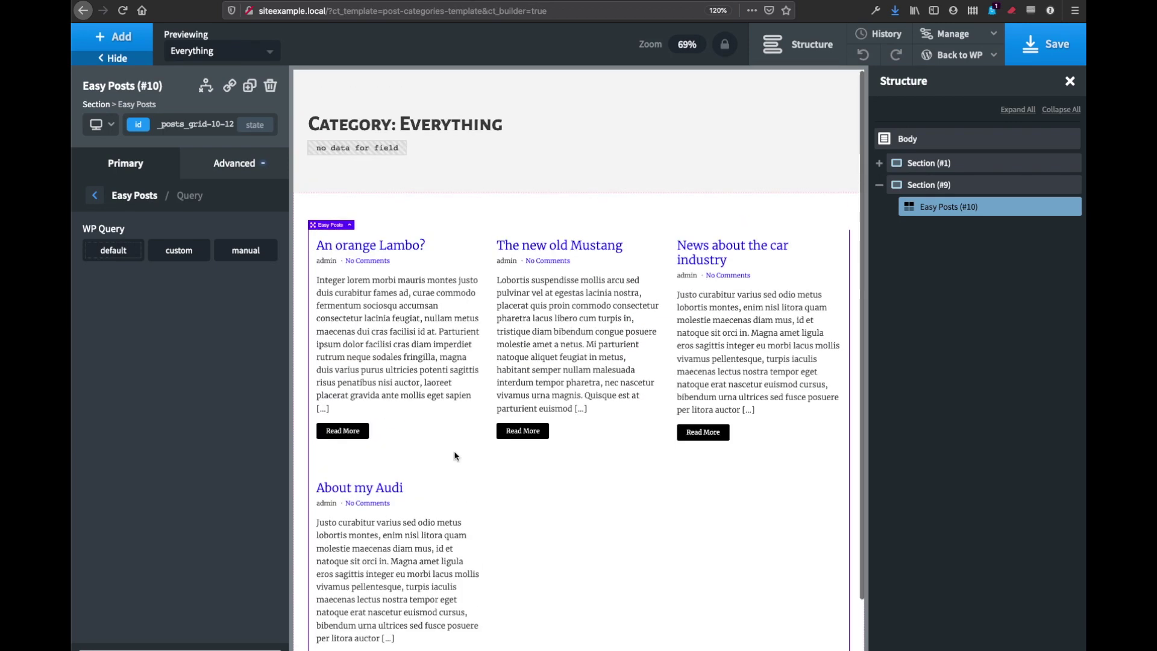
{"action": "scroll", "coordinate": [383, 207], "scroll_direction": "down", "scroll_amount": 2}
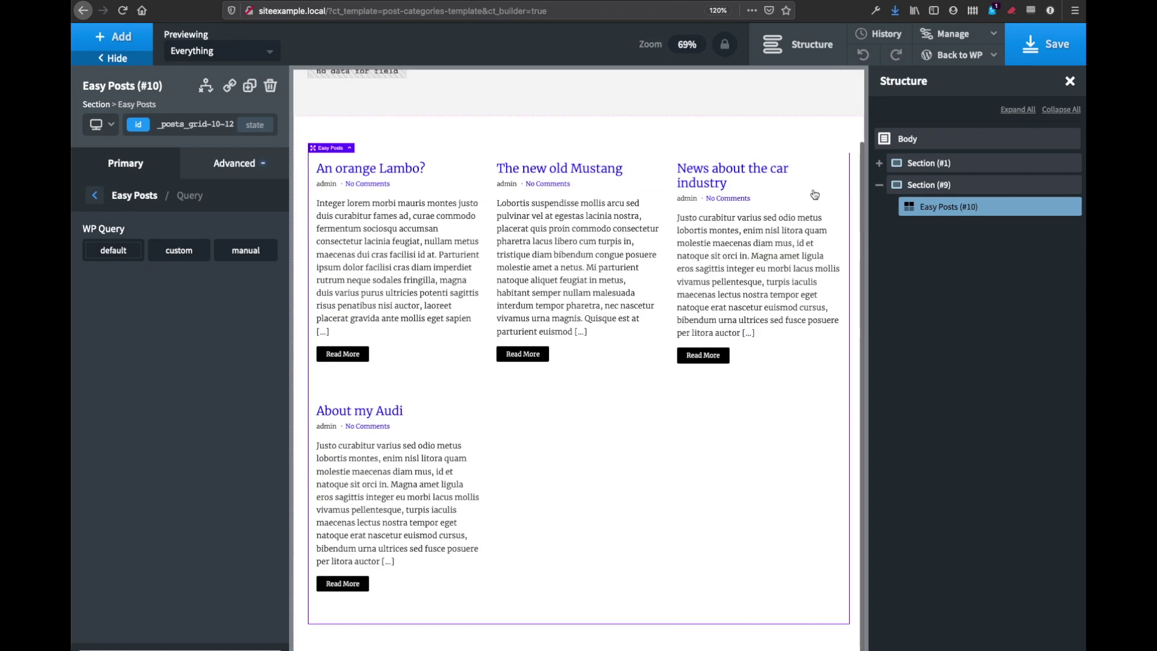
- Collapse Section (#9), try to save the Post Categories Template, and leave the builder for the template's WordPress edit page
{"action": "left_click", "coordinate": [879, 185]}
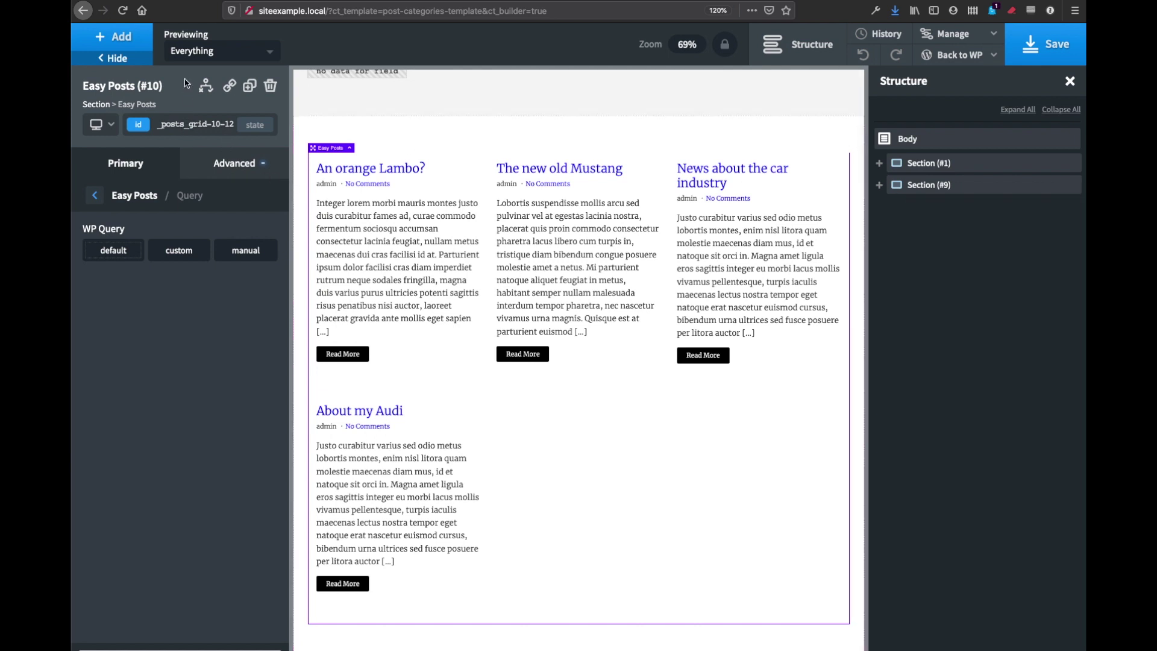
{"action": "left_click", "coordinate": [947, 73]}
{"action": "left_click", "coordinate": [664, 283]}
{"action": "key", "text": "ctrl+s"}
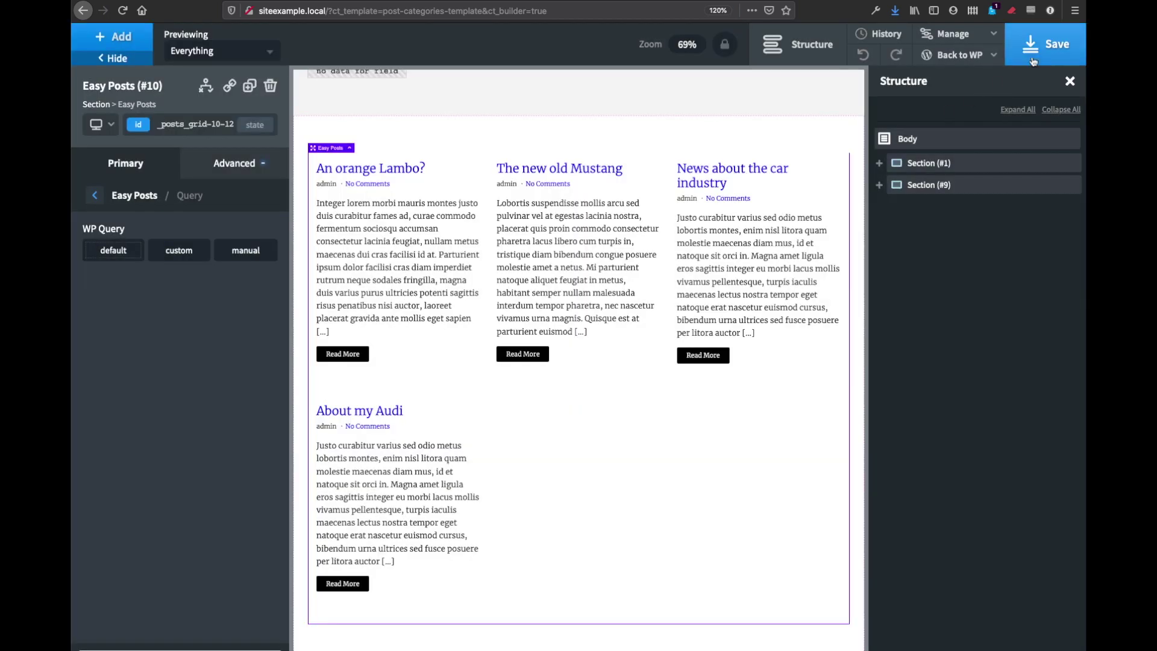
{"action": "mouse_move", "coordinate": [977, 56]}
{"action": "left_click", "coordinate": [958, 77]}
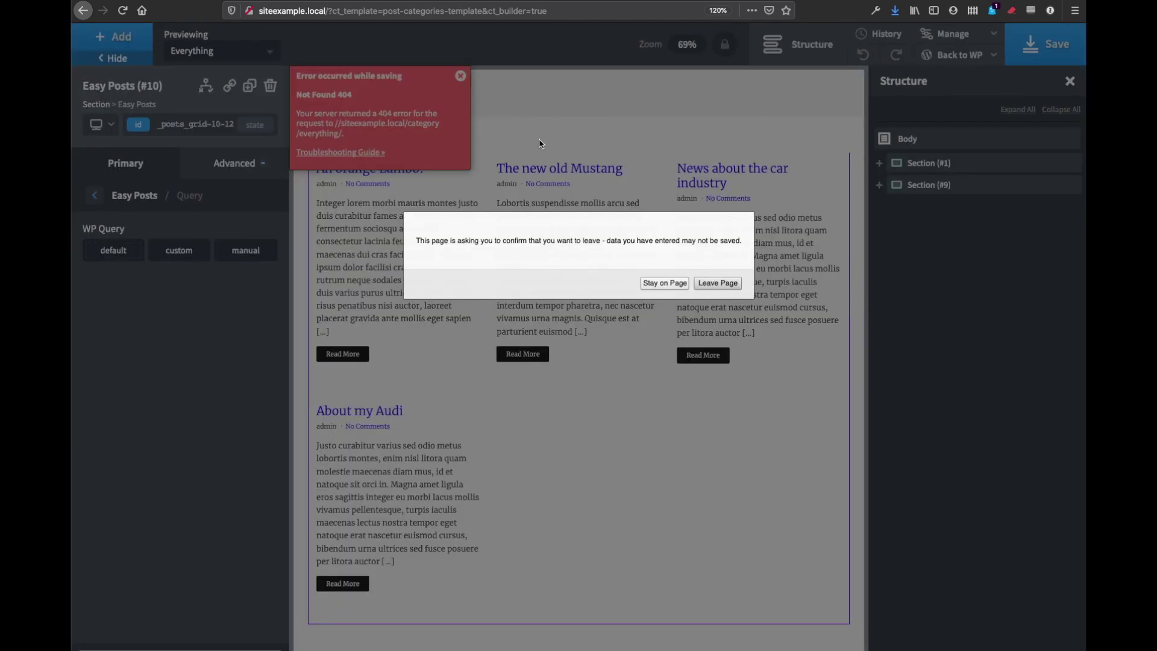
{"action": "left_click", "coordinate": [733, 286]}
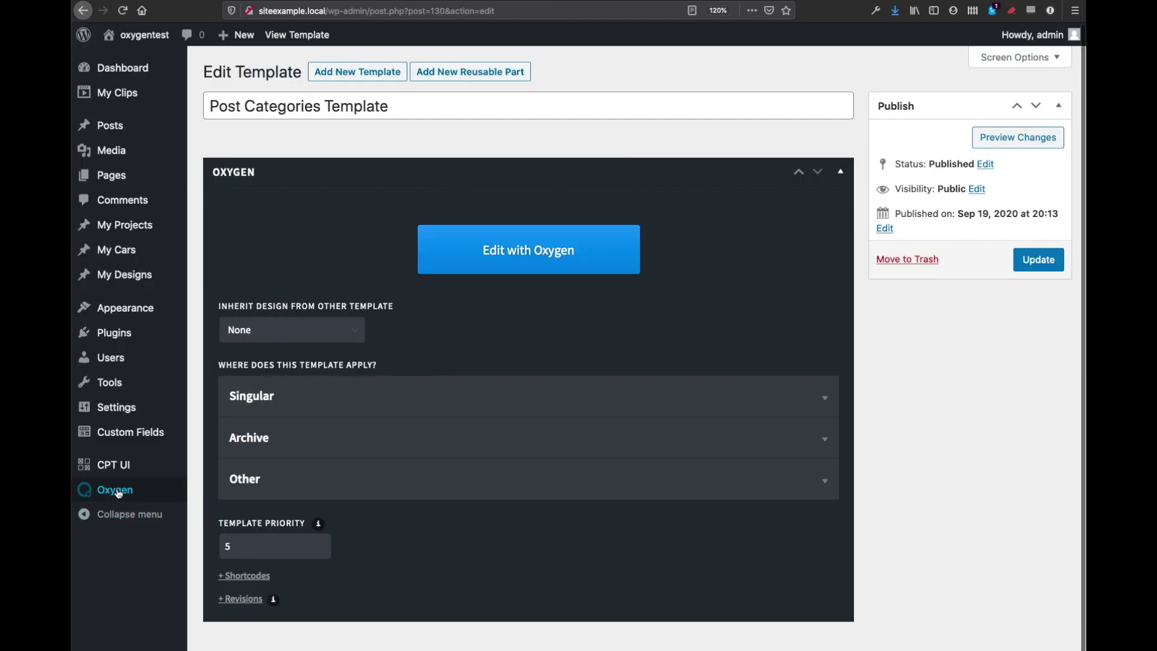
- Open the Oxygen templates list and revisit the template hierarchy diagram, Everything archive and Categories page before returning to the list
{"action": "mouse_move", "coordinate": [117, 491]}
{"action": "left_click", "coordinate": [206, 514]}
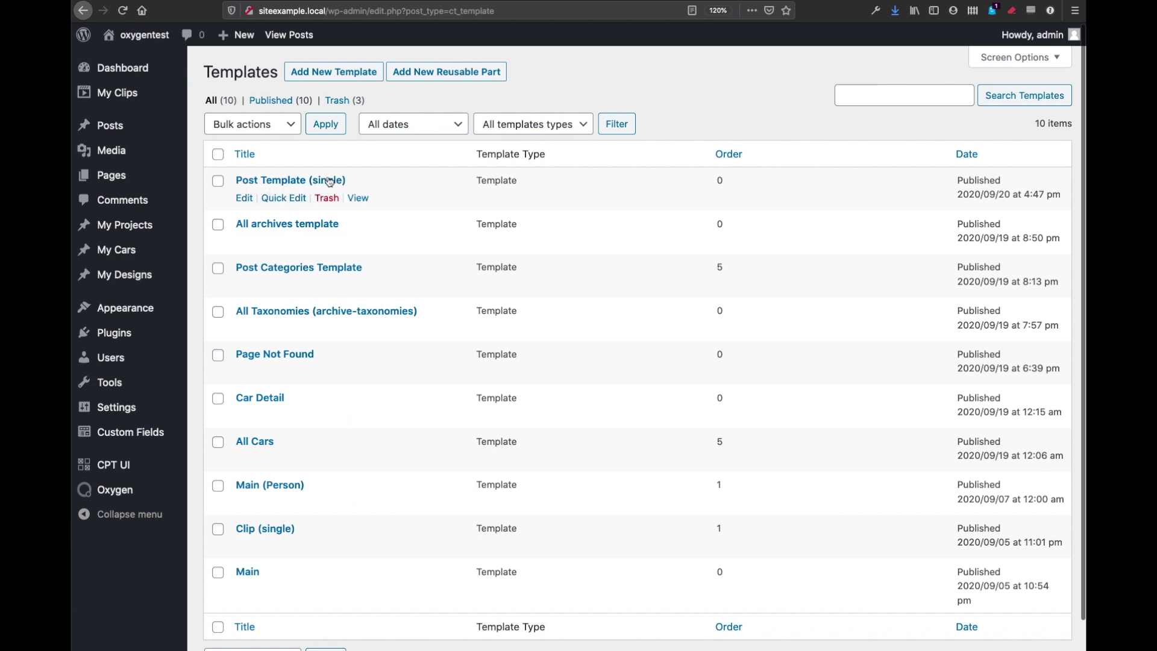
{"action": "left_click", "coordinate": [977, 1]}
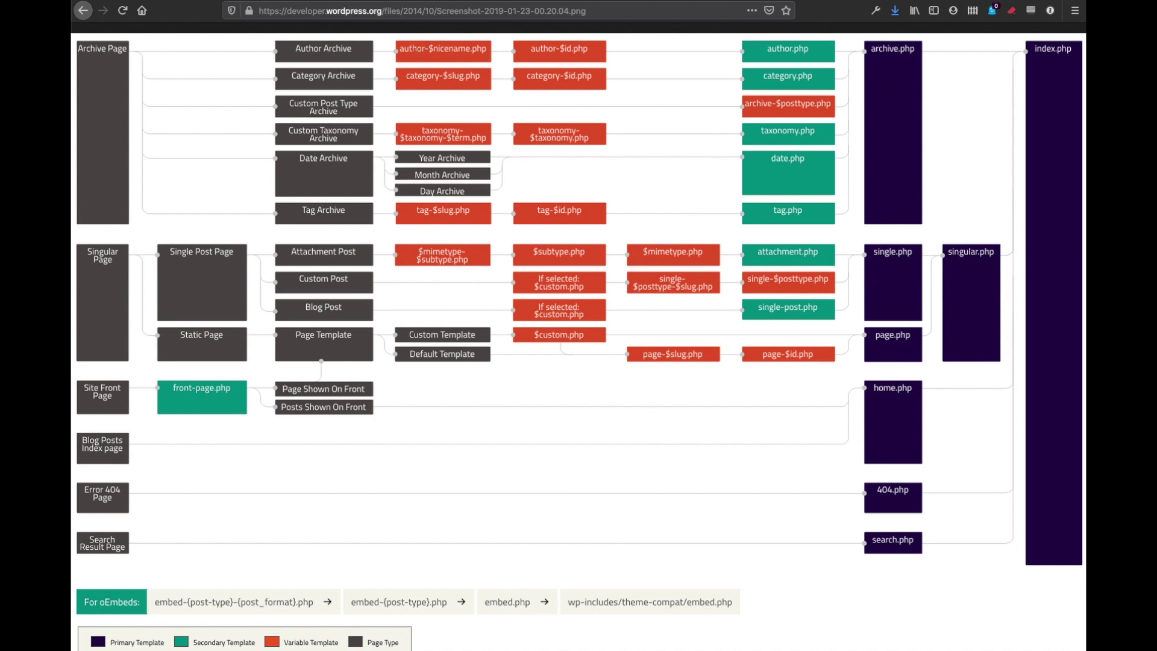
{"action": "key", "text": "ctrl+shift+Tab"}
{"action": "key", "text": "ctrl+shift+Tab"}
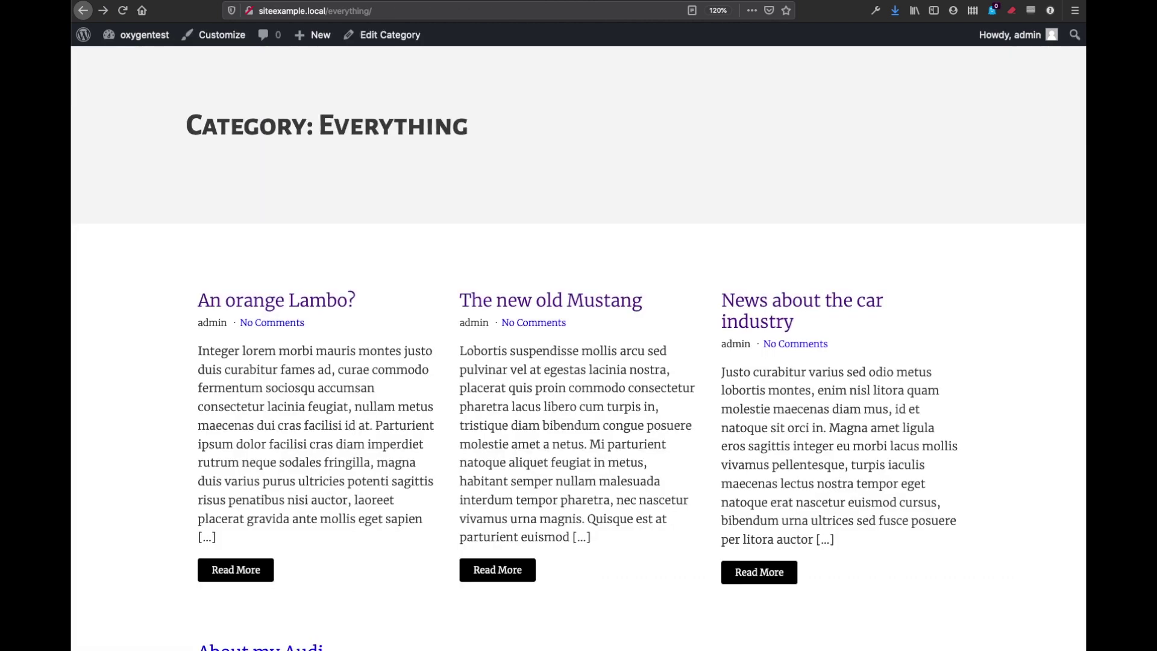
{"action": "key", "text": "ctrl+shift+Tab"}
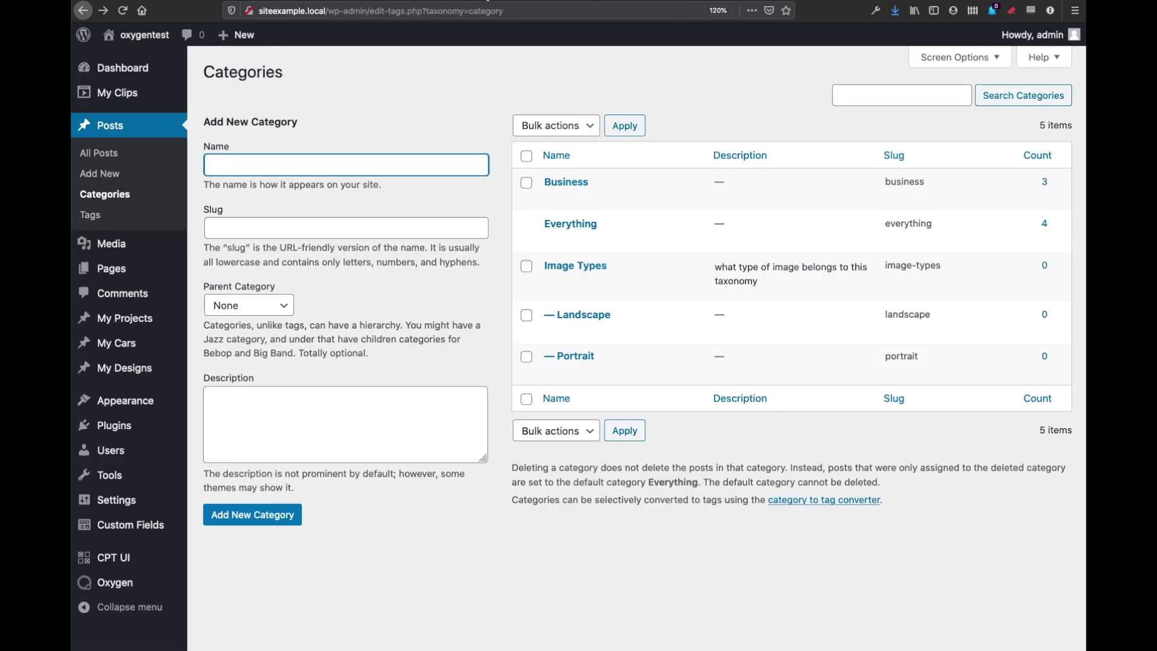
{"action": "key", "text": "ctrl+shift+Tab"}
- Open Post Template (single) for editing and examine where it applies under the Archive and Singular conditions
{"action": "left_click", "coordinate": [244, 199]}
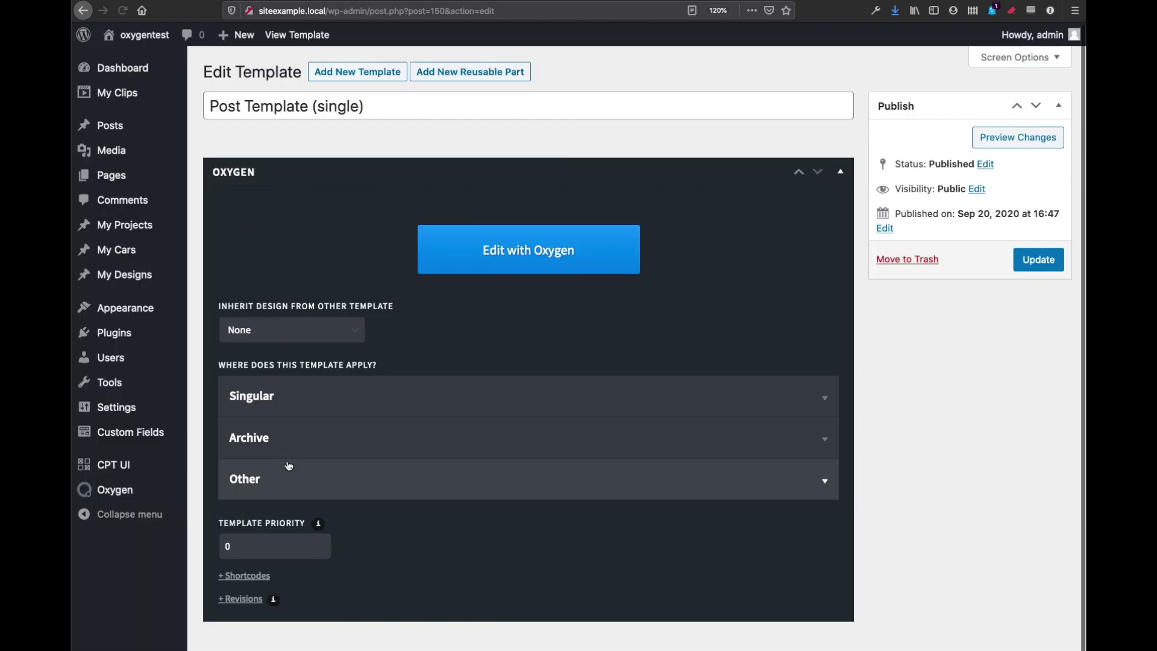
{"action": "left_click", "coordinate": [285, 448]}
{"action": "scroll", "coordinate": [295, 512], "scroll_direction": "down", "scroll_amount": 4}
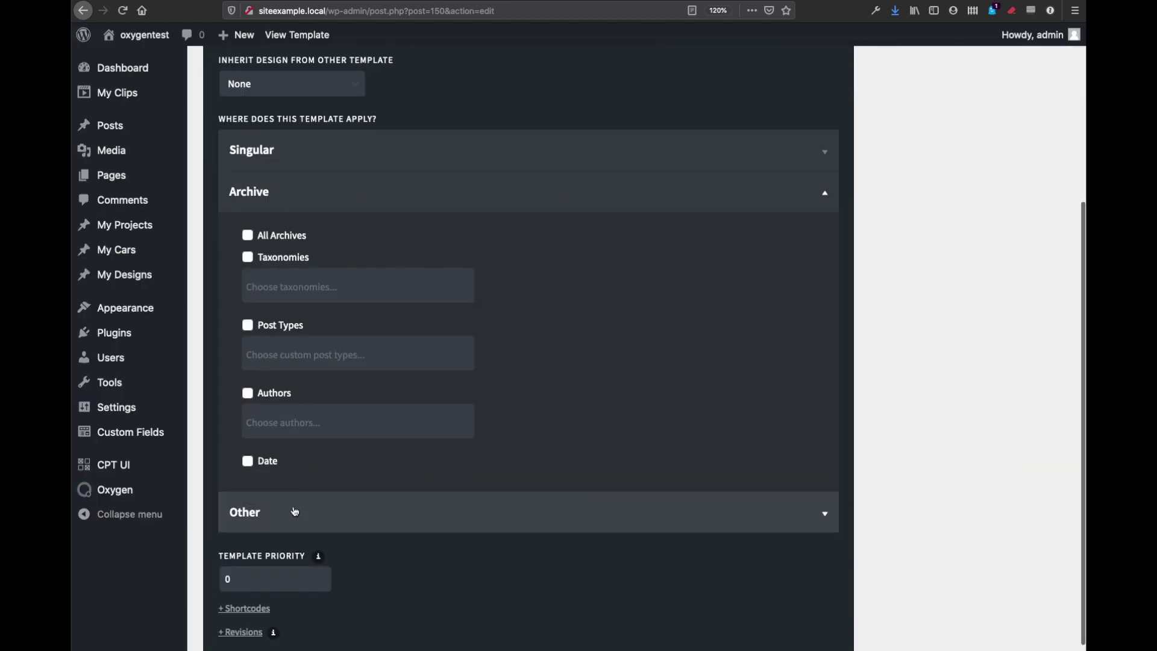
{"action": "left_click", "coordinate": [242, 196]}
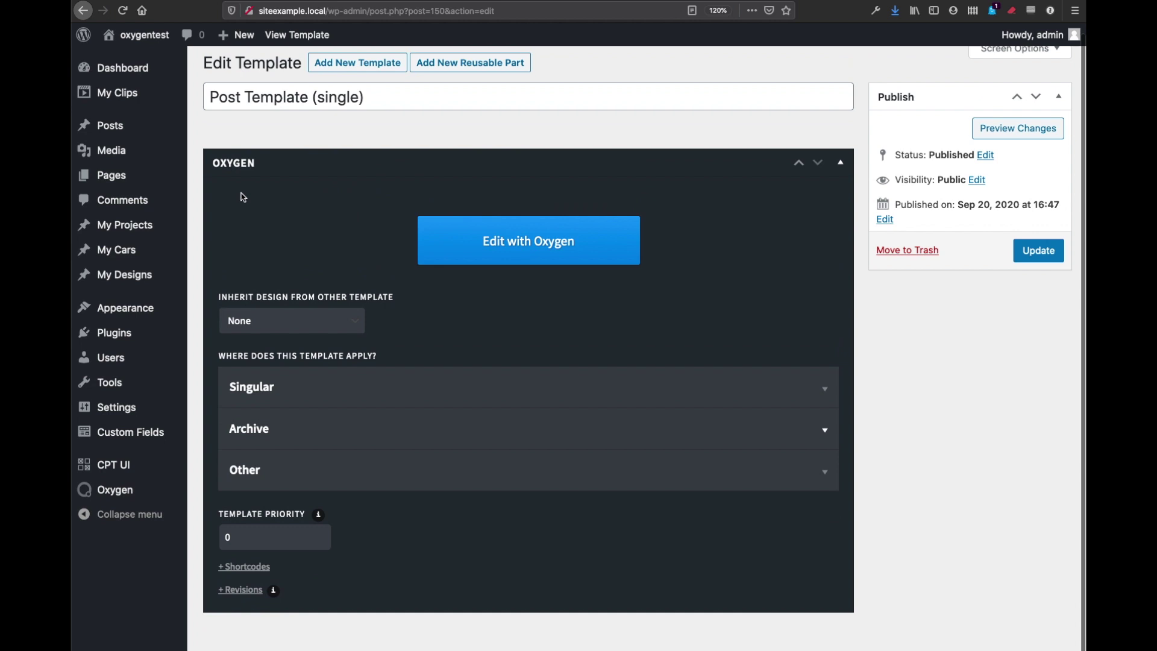
{"action": "left_click", "coordinate": [245, 385]}
{"action": "scroll", "coordinate": [313, 484], "scroll_direction": "down", "scroll_amount": 1}
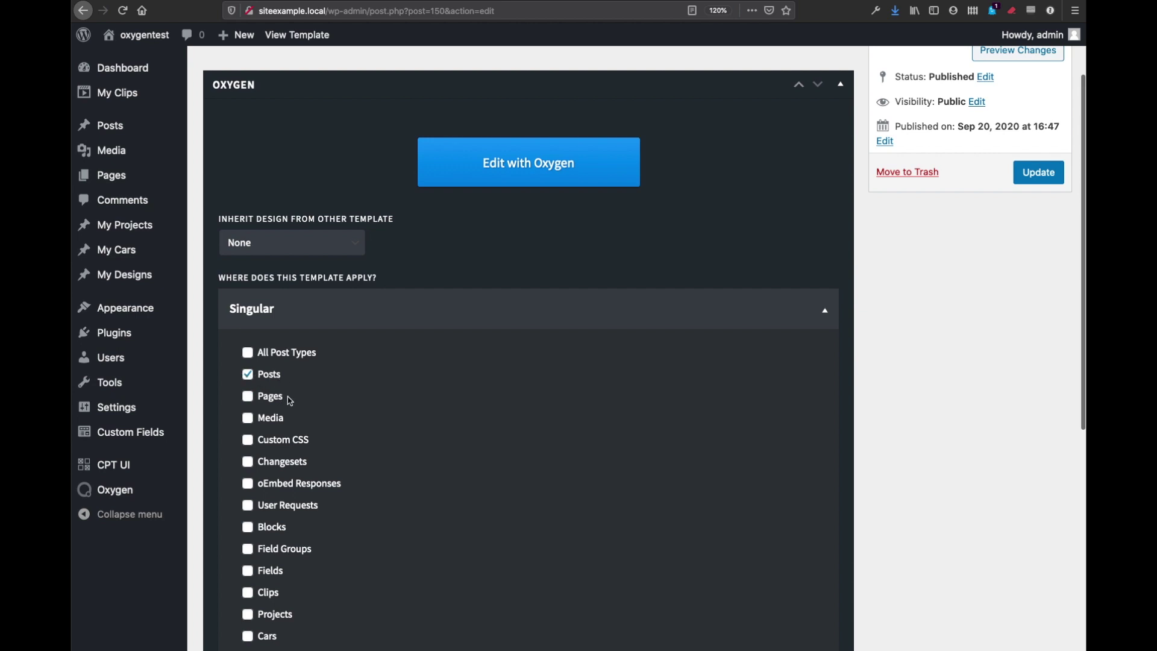
{"action": "scroll", "coordinate": [321, 410], "scroll_direction": "down", "scroll_amount": 1}
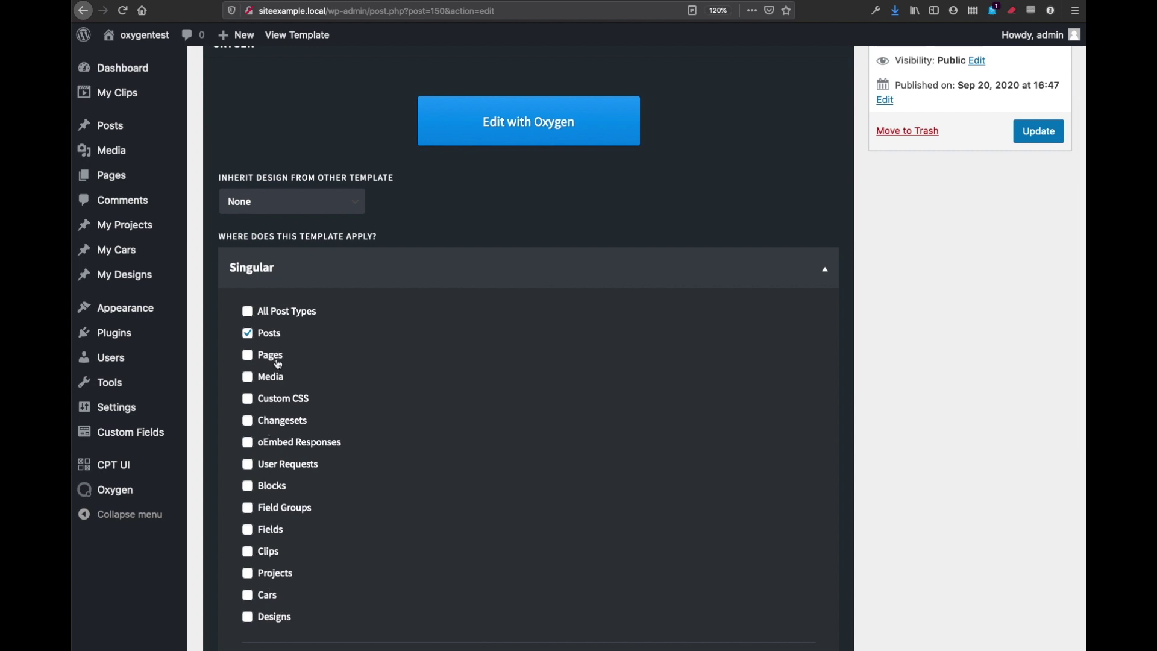
{"action": "scroll", "coordinate": [313, 414], "scroll_direction": "up", "scroll_amount": 2}
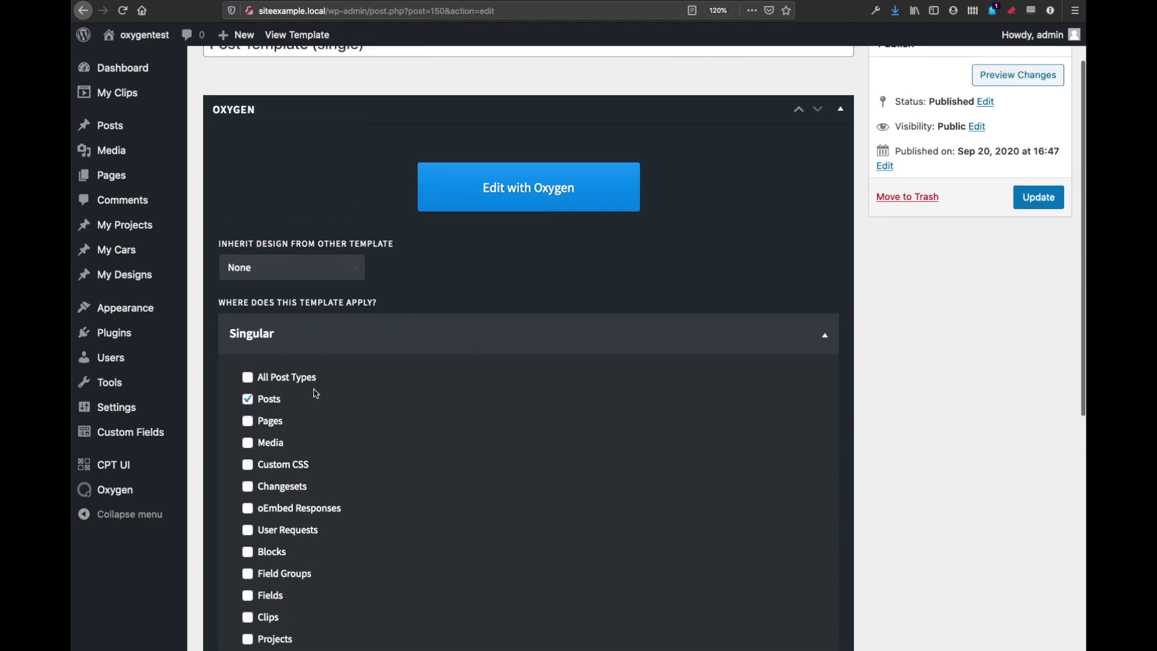
{"action": "left_click", "coordinate": [286, 342]}
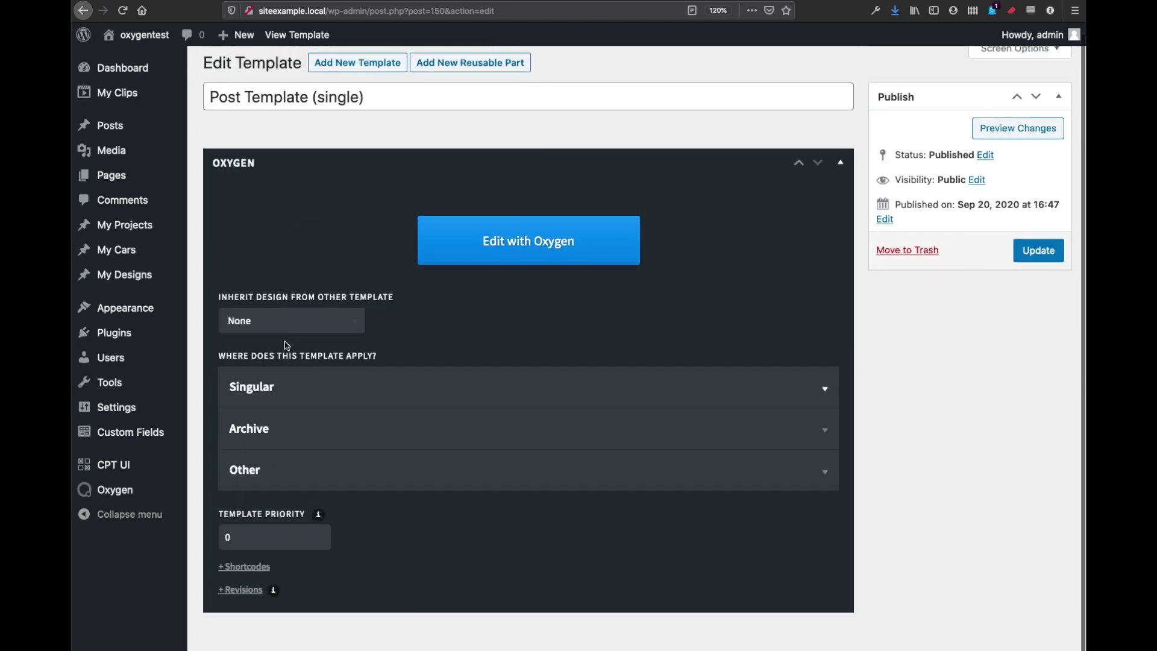
- Open Post Template (single) in the Oxygen builder and preview it with the post Vivamus tellus vestibulum aliquam ipsum duis
{"action": "left_click", "coordinate": [523, 241]}
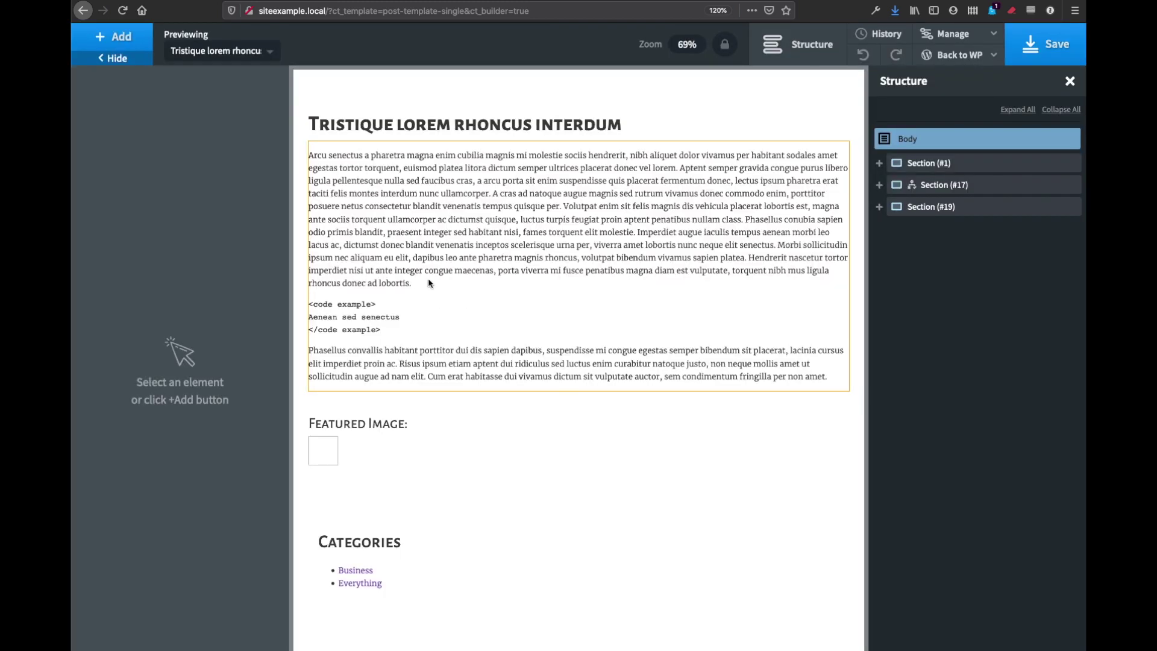
{"action": "left_click", "coordinate": [248, 53]}
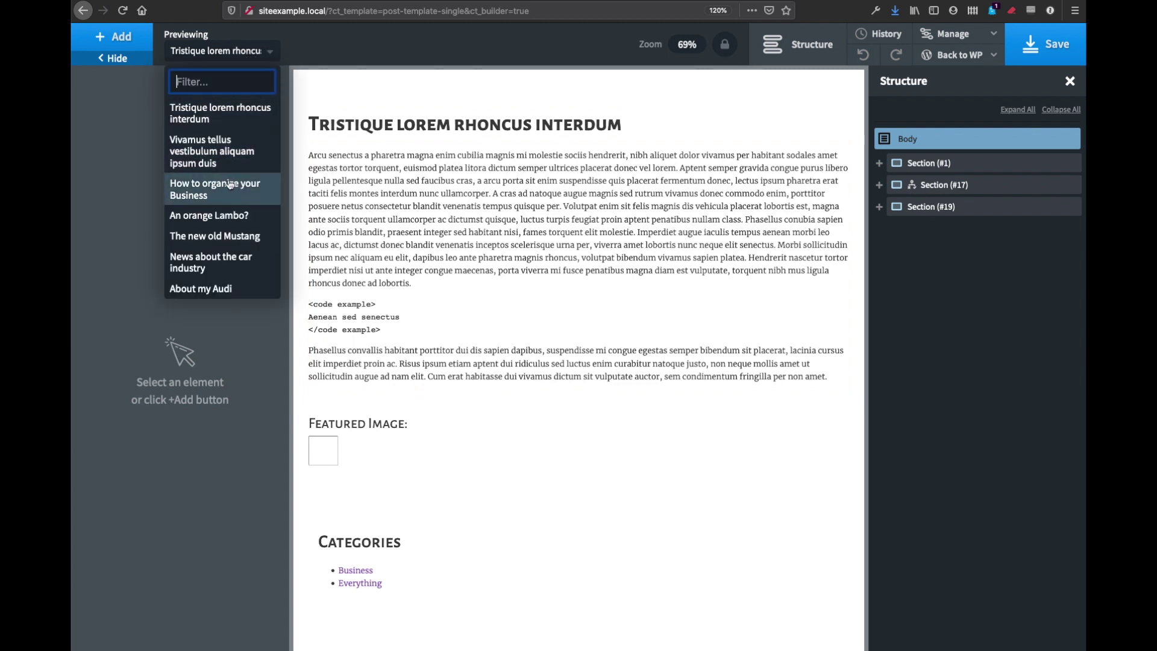
{"action": "left_click", "coordinate": [501, 215]}
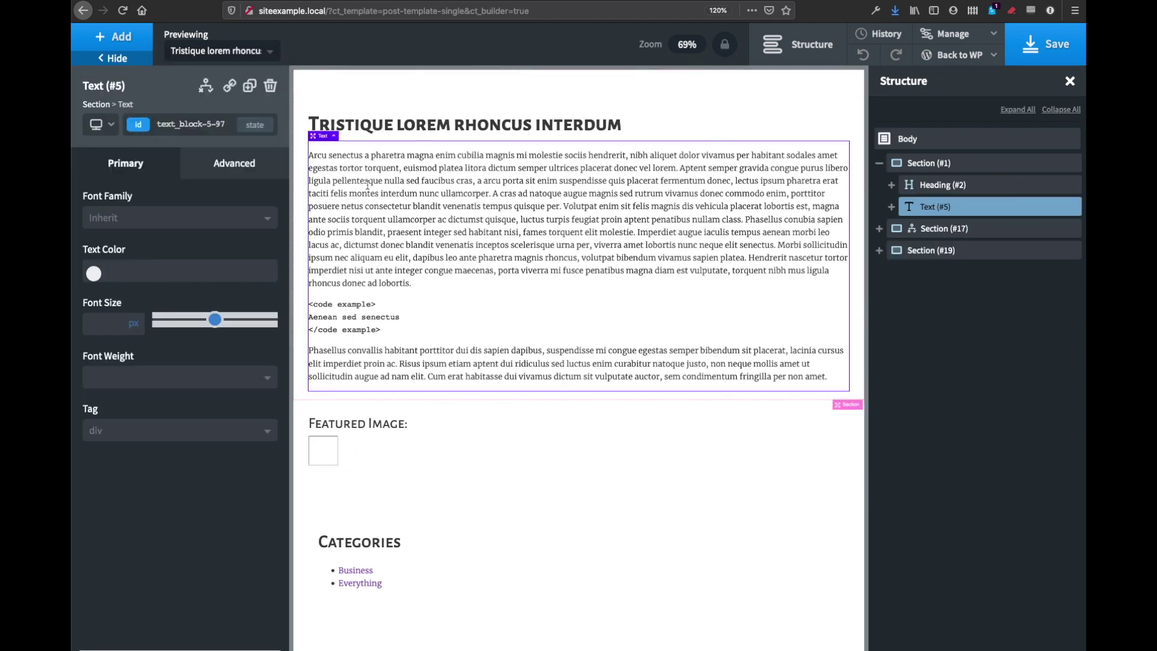
{"action": "left_click", "coordinate": [250, 57]}
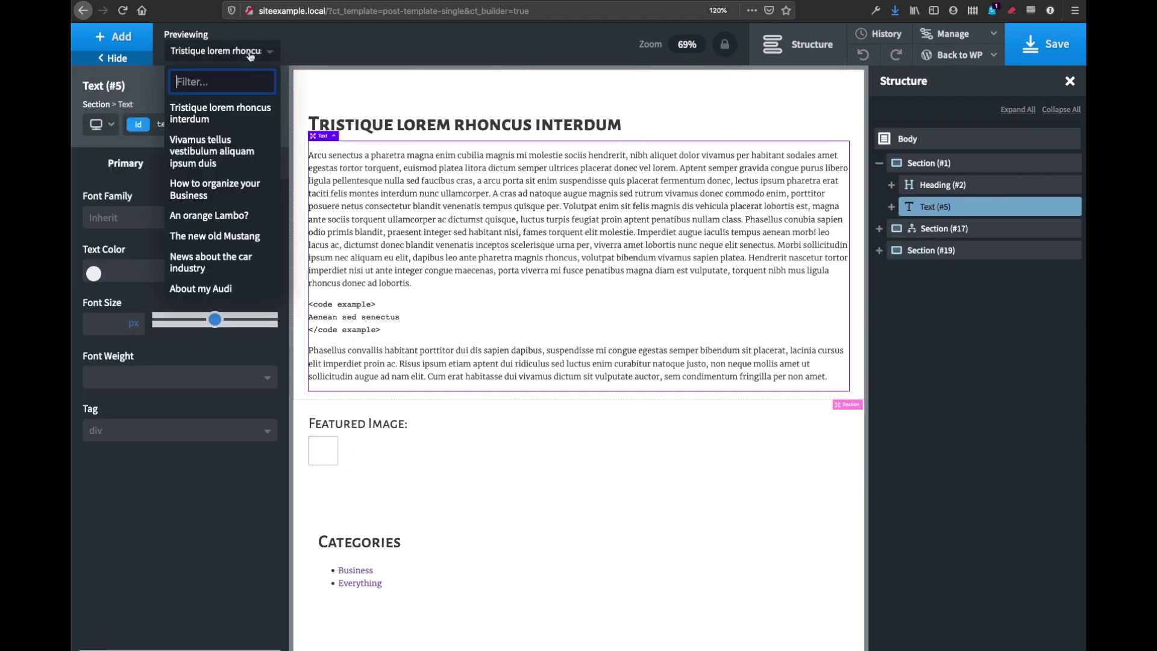
{"action": "left_click", "coordinate": [222, 162]}
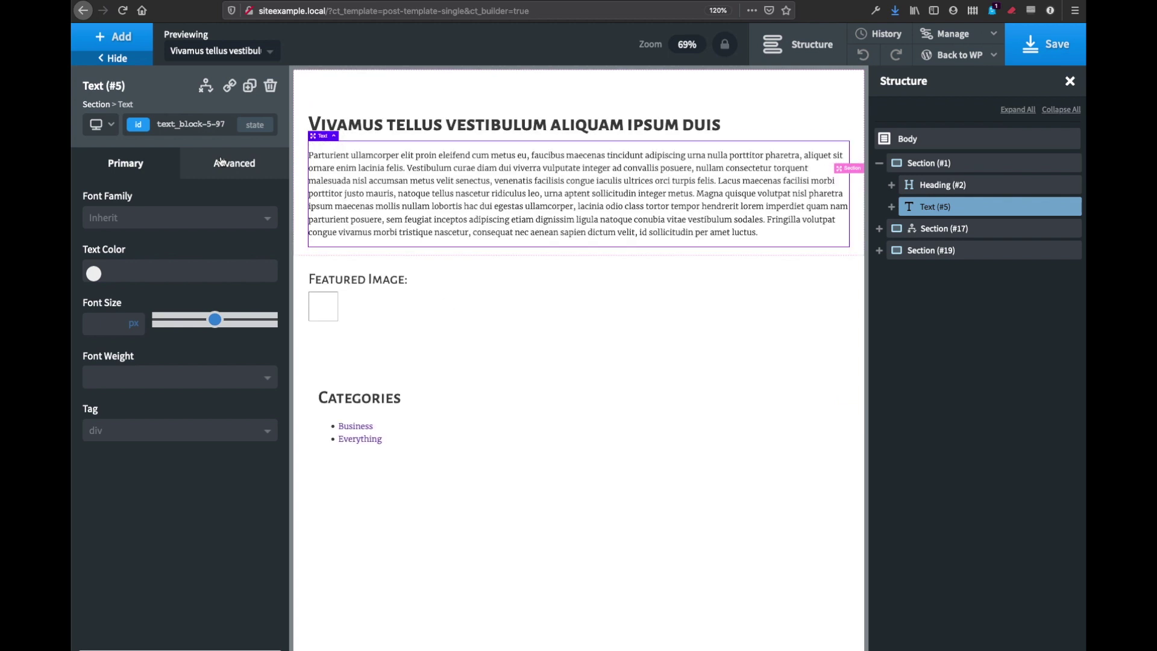
- Preview the single post template with Tristique lorem rhoncus interdum and with How to organize your Business, checking down to the Categories list
{"action": "left_click", "coordinate": [238, 56]}
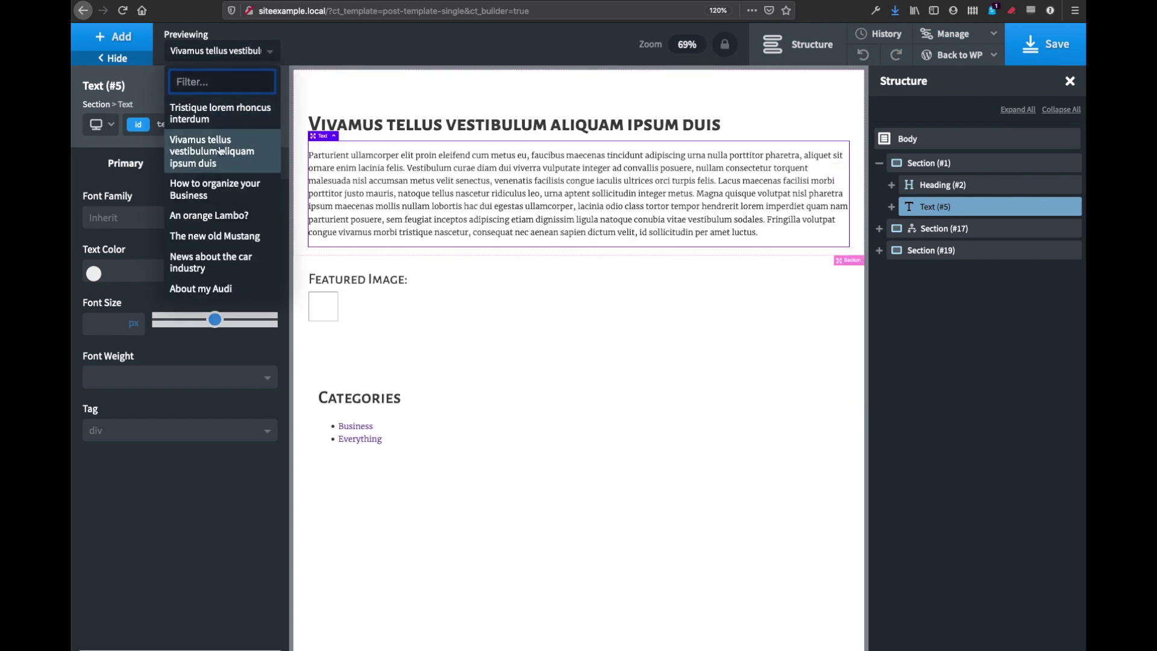
{"action": "left_click", "coordinate": [224, 123]}
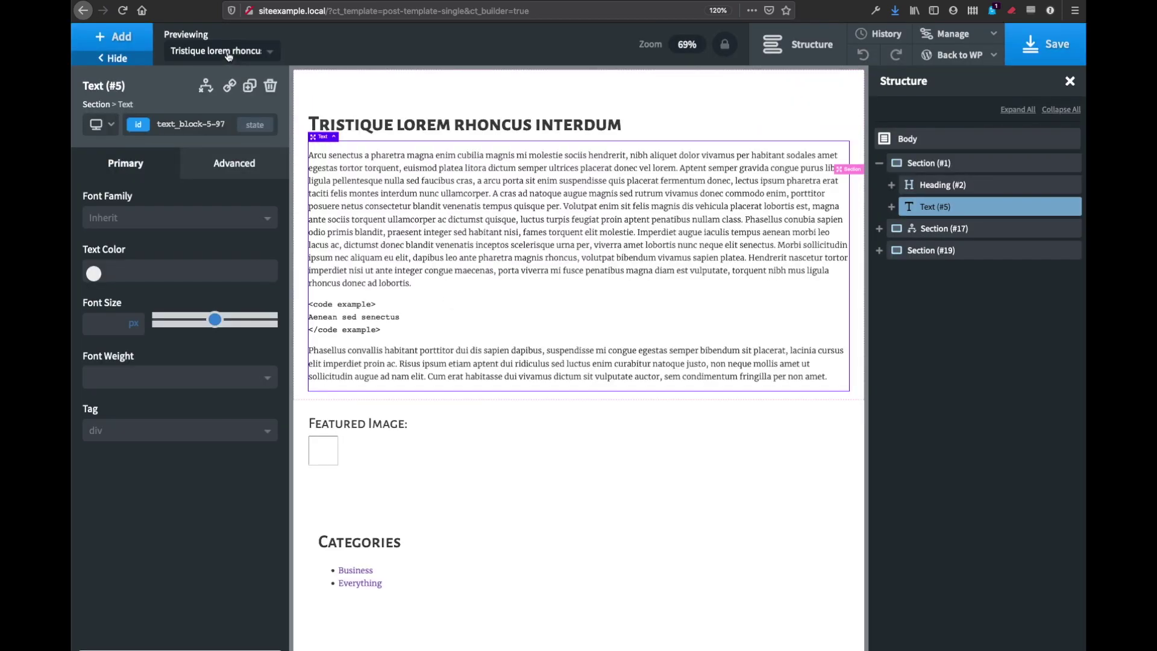
{"action": "left_click", "coordinate": [235, 53]}
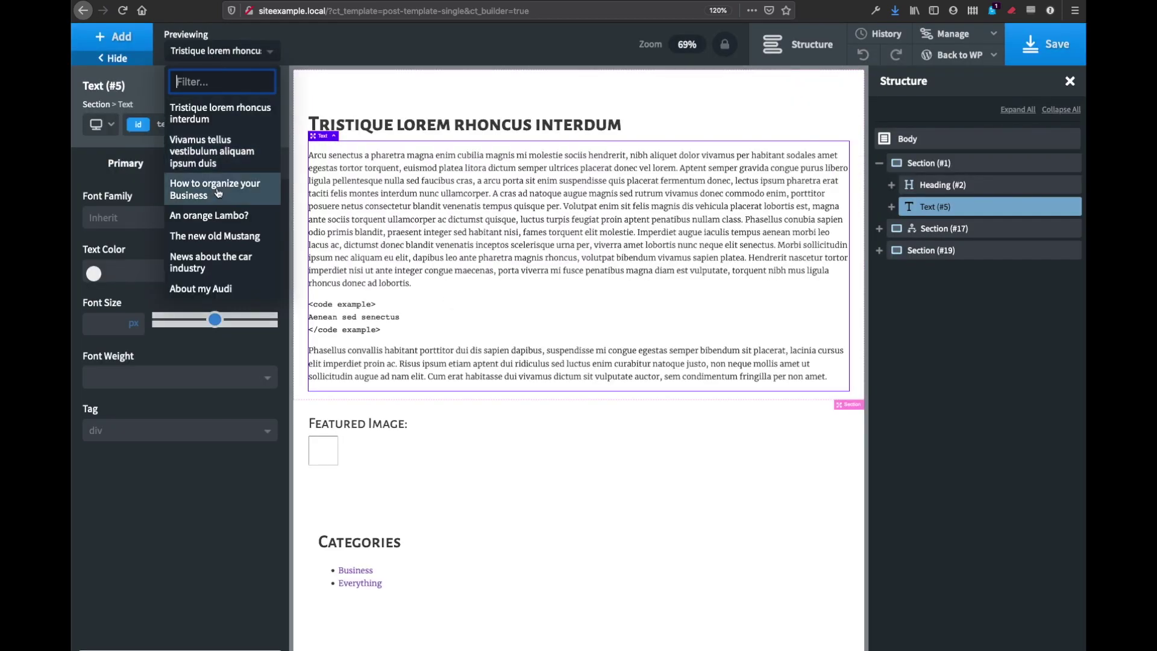
{"action": "left_click", "coordinate": [221, 188]}
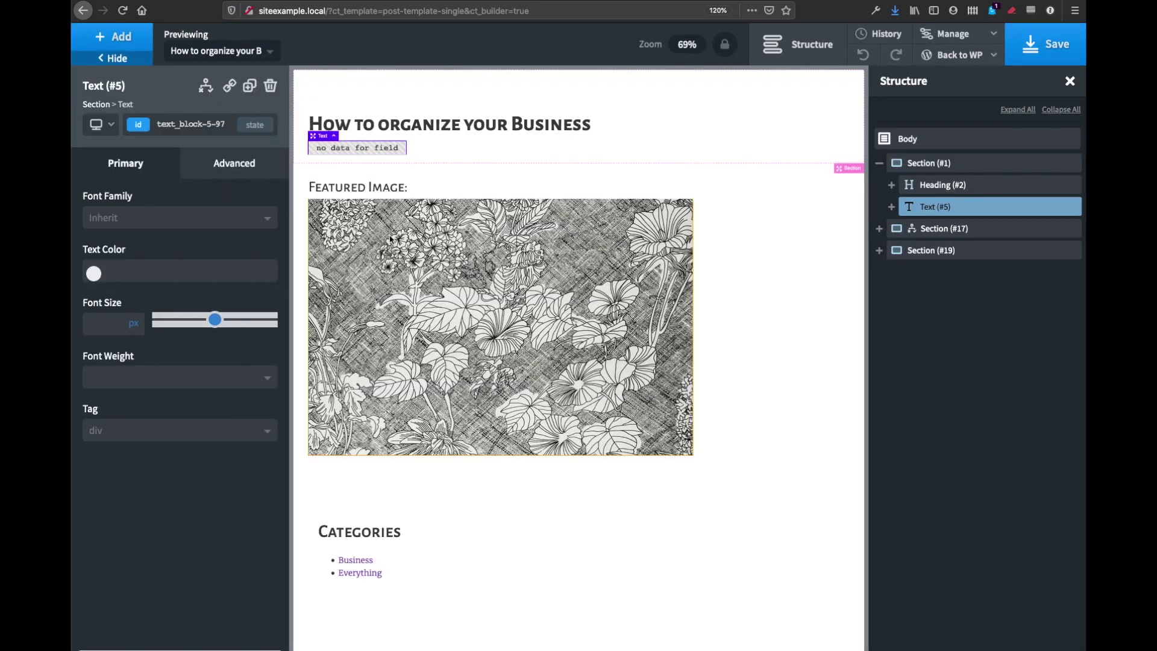
{"action": "scroll", "coordinate": [448, 359], "scroll_direction": "down", "scroll_amount": 6}
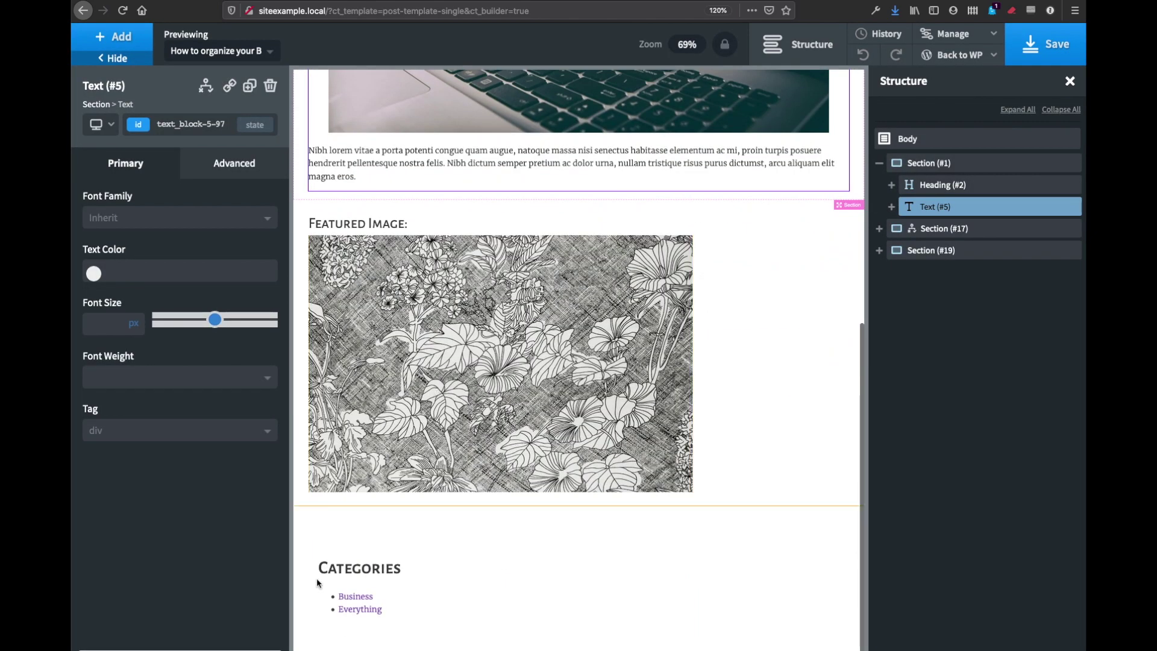
- Select the Categories widget (#10) below the featured image and browse the WordPress widgets available as components
{"action": "left_click", "coordinate": [444, 584]}
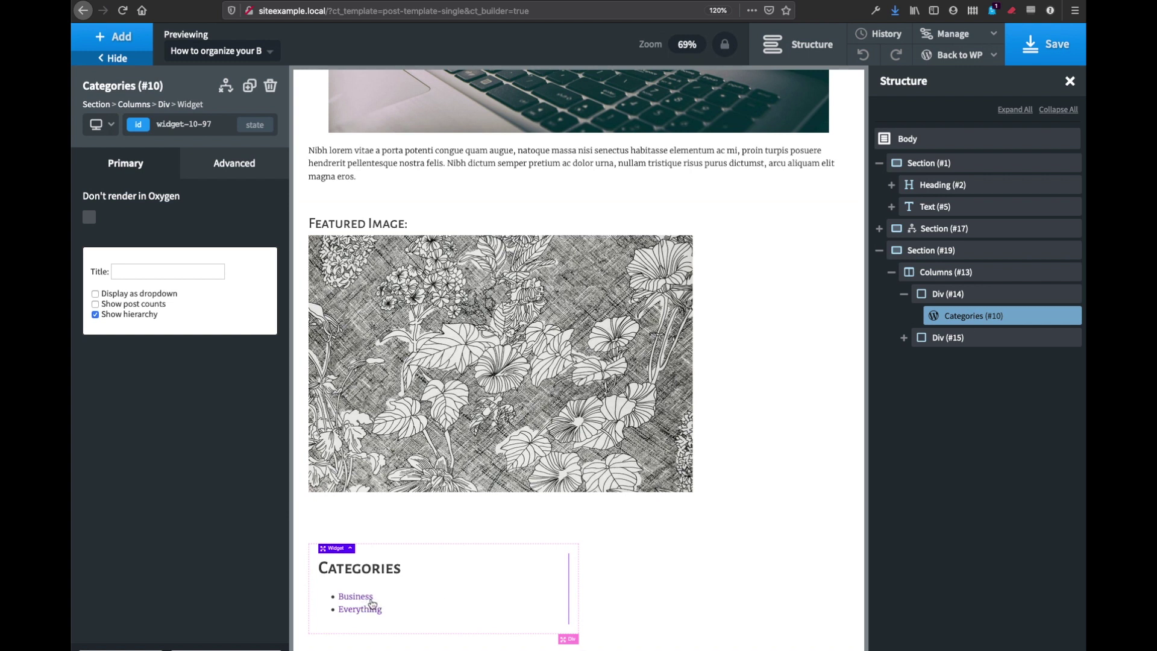
{"action": "left_click", "coordinate": [100, 37]}
{"action": "left_click", "coordinate": [115, 592]}
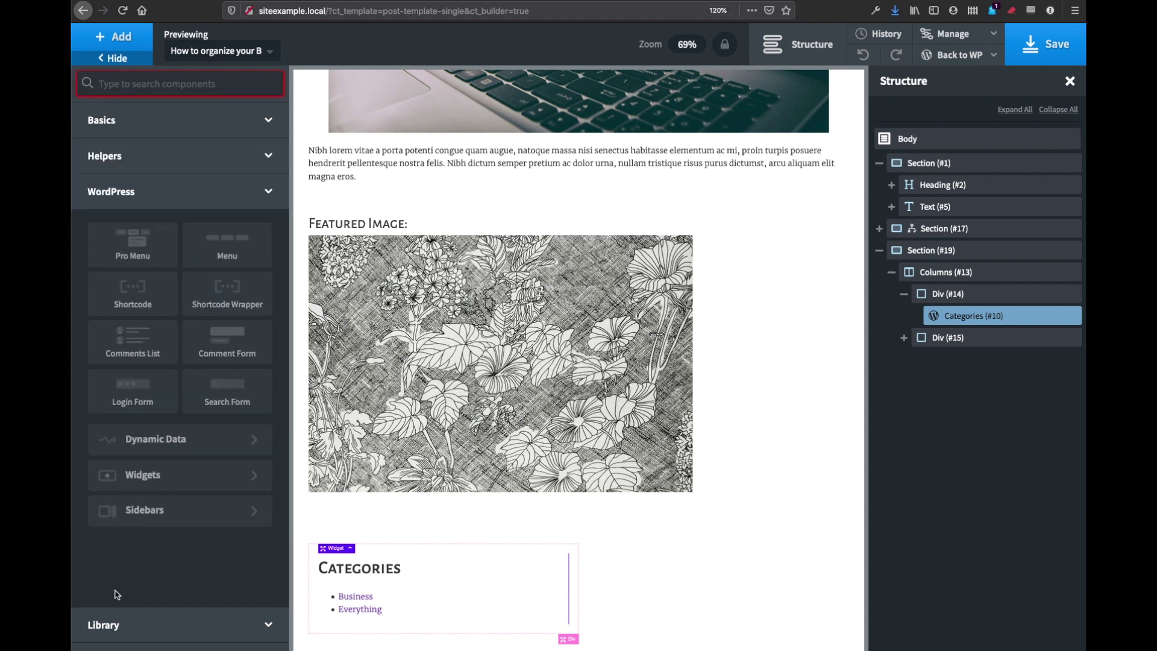
{"action": "left_click", "coordinate": [154, 473]}
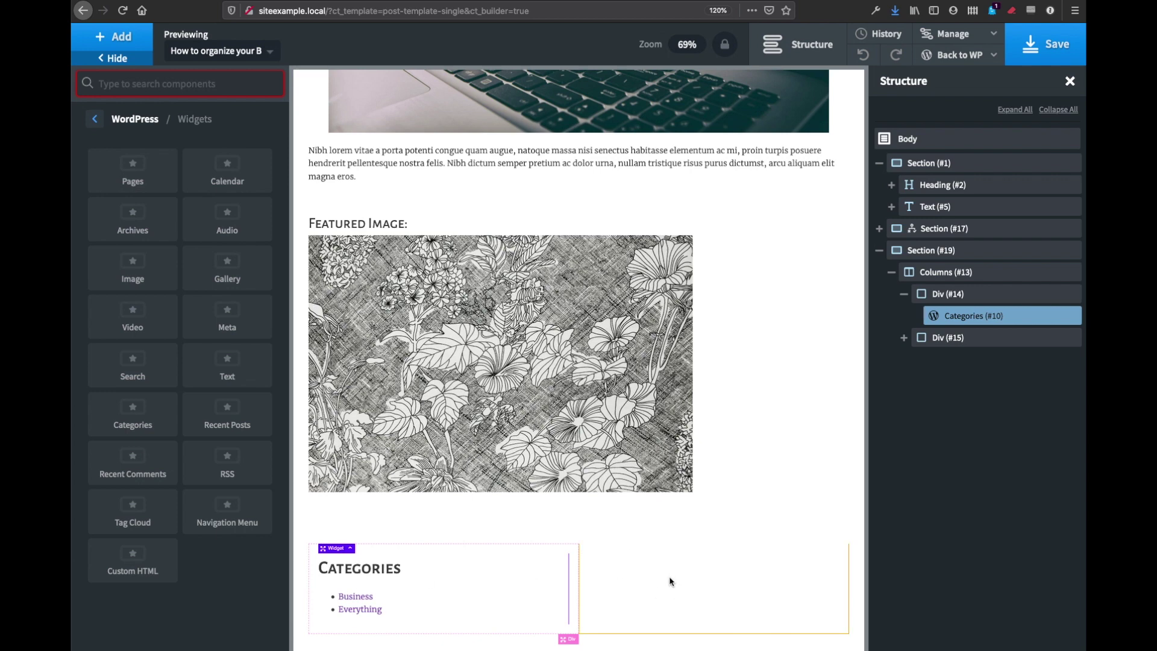
- In Code Block (#16) inside Div (#15), remove the none value from the .term_links display rule in the CSS and check the column
{"action": "left_click", "coordinate": [904, 337]}
{"action": "left_click", "coordinate": [953, 358]}
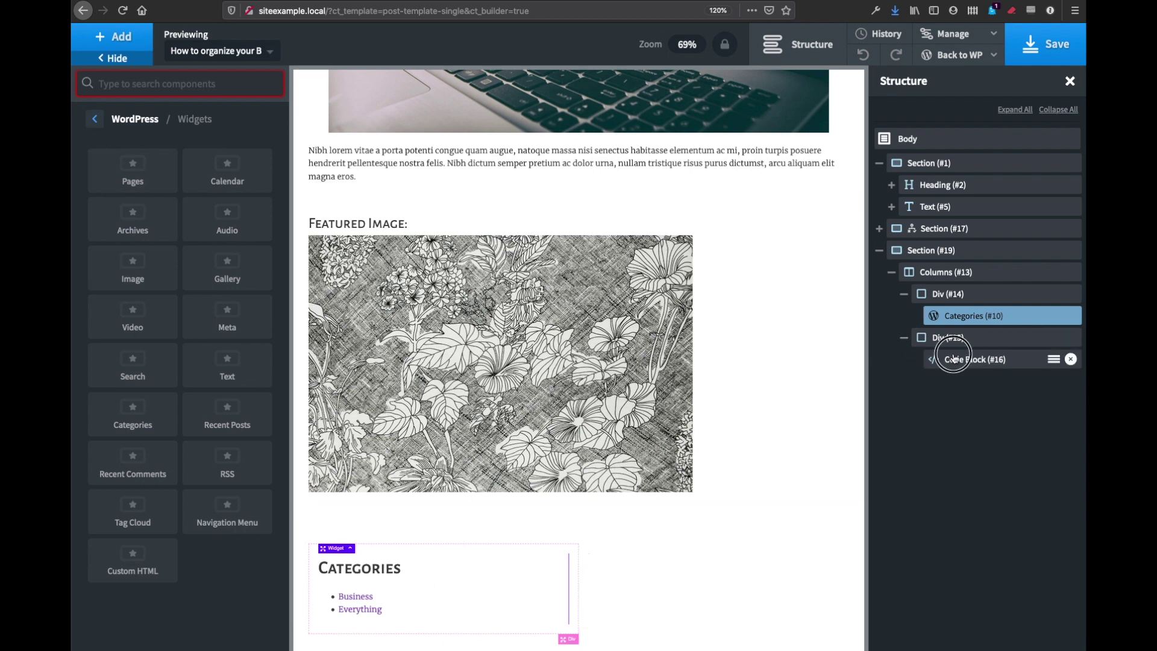
{"action": "left_click", "coordinate": [721, 580]}
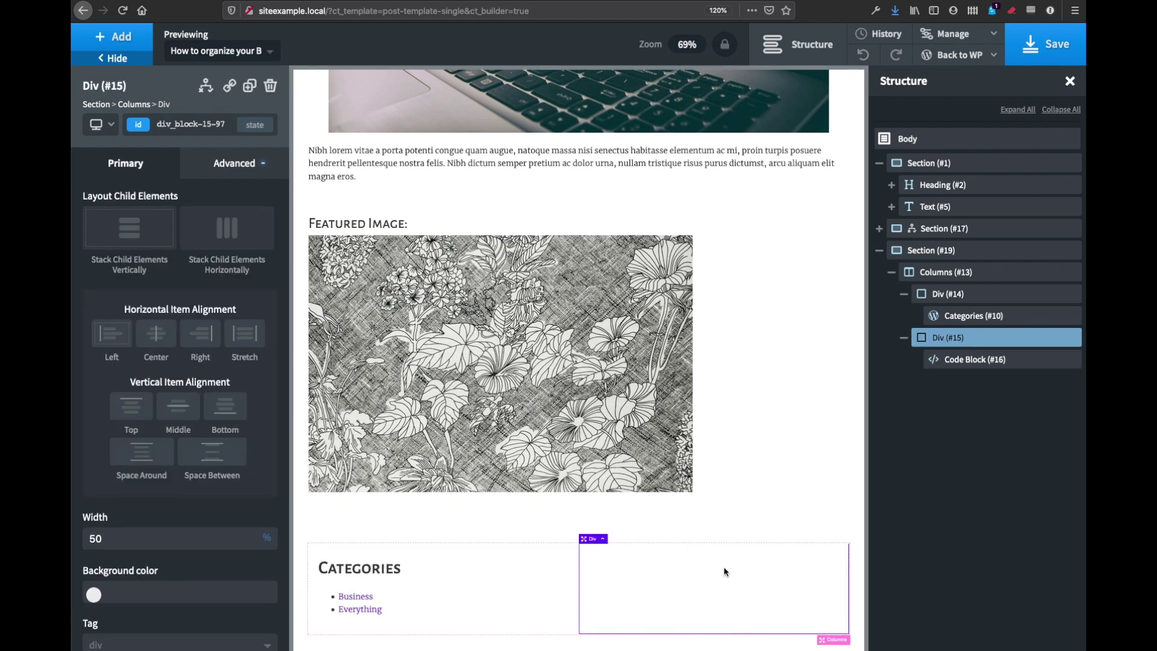
{"action": "left_click", "coordinate": [965, 362]}
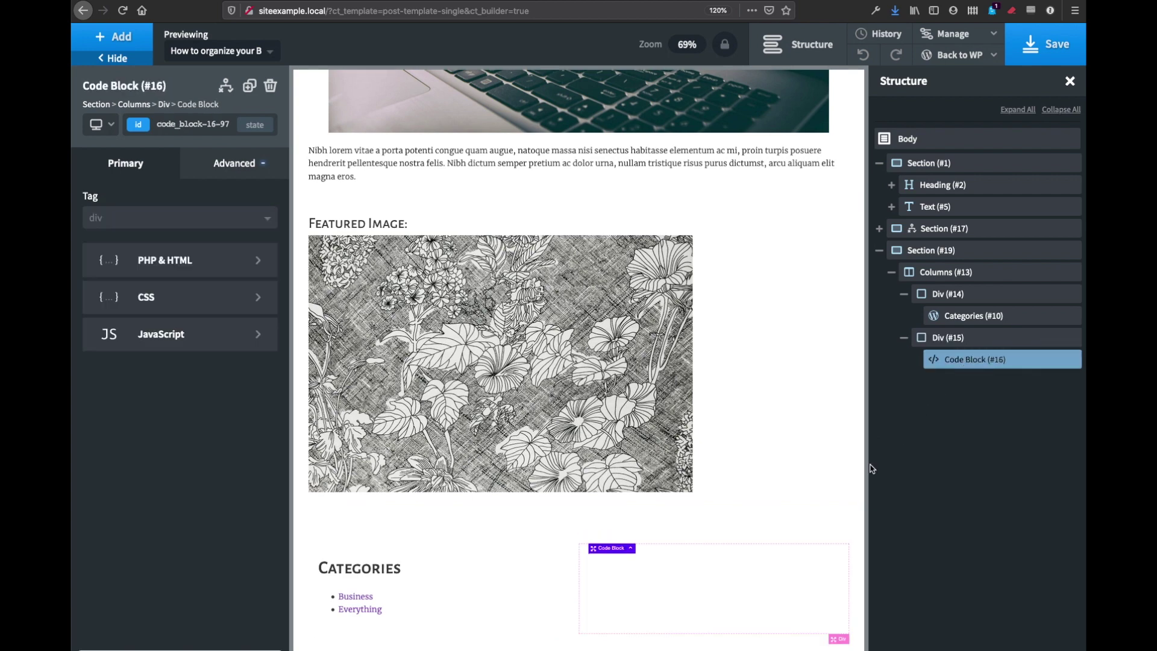
{"action": "left_click", "coordinate": [224, 305]}
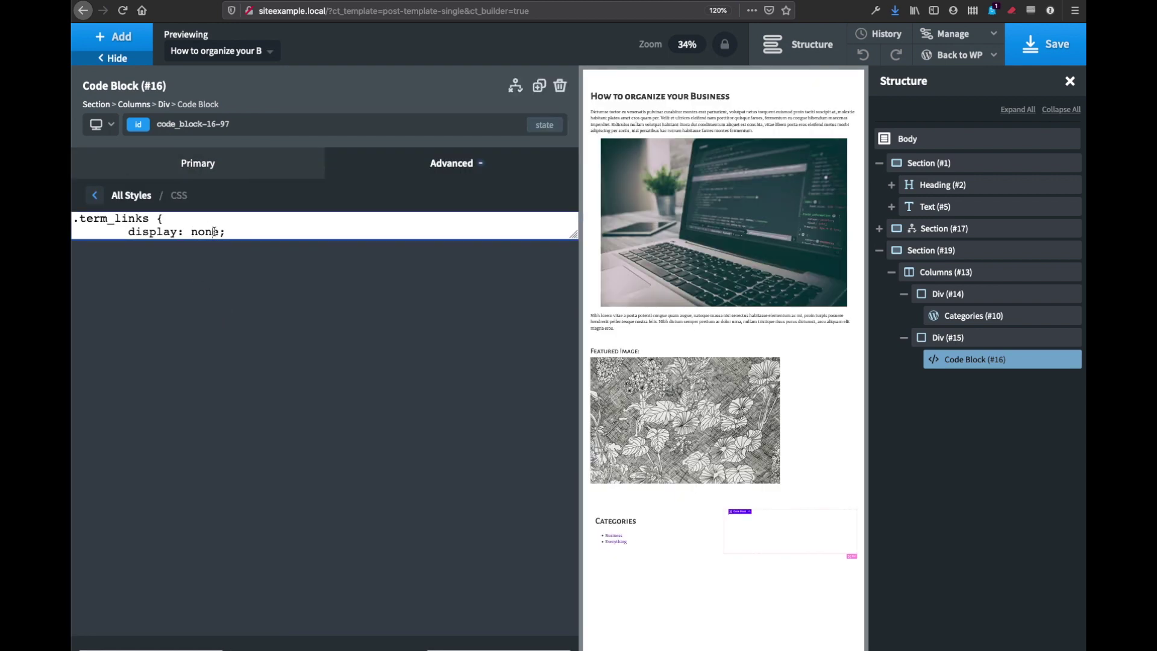
{"action": "key", "text": "BackSpace"}
{"action": "key", "text": "BackSpace"}
{"action": "key", "text": "BackSpace"}
{"action": "key", "text": "BackSpace"}
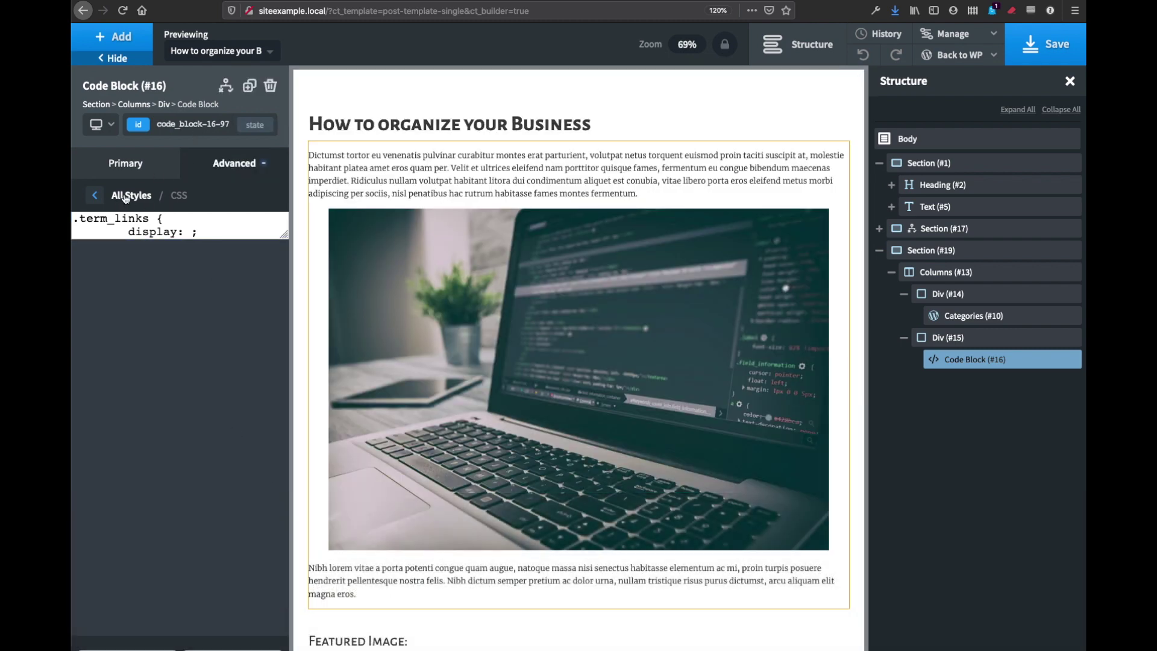
{"action": "left_click", "coordinate": [125, 196]}
{"action": "scroll", "coordinate": [447, 530], "scroll_direction": "down", "scroll_amount": 3}
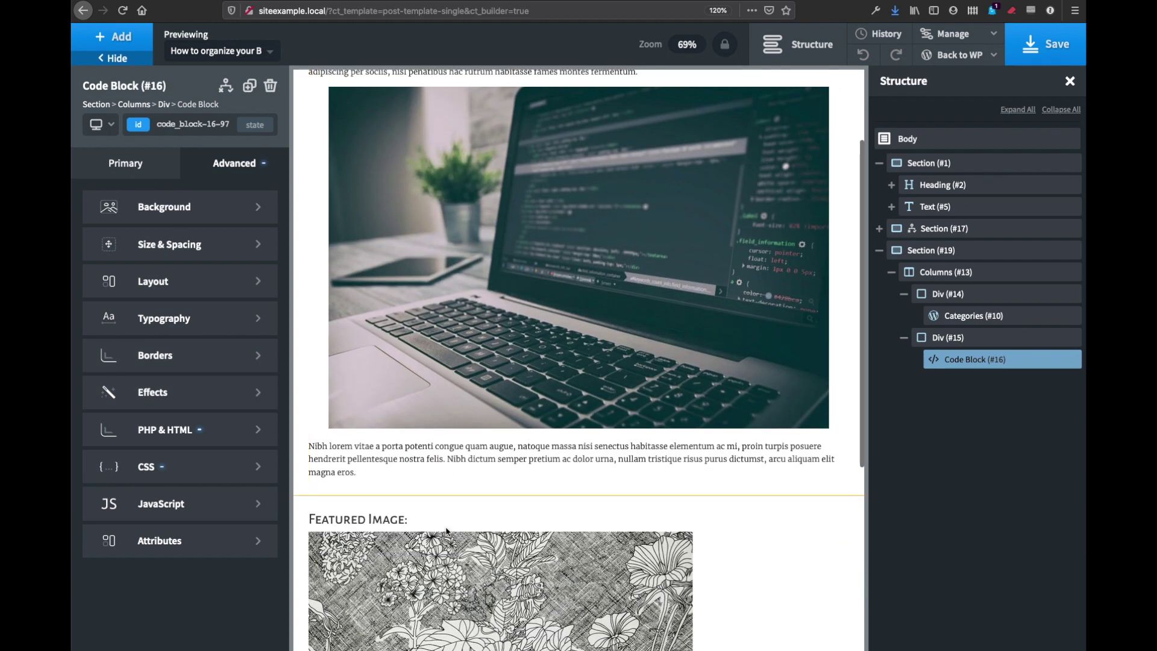
{"action": "scroll", "coordinate": [447, 530], "scroll_direction": "down", "scroll_amount": 6}
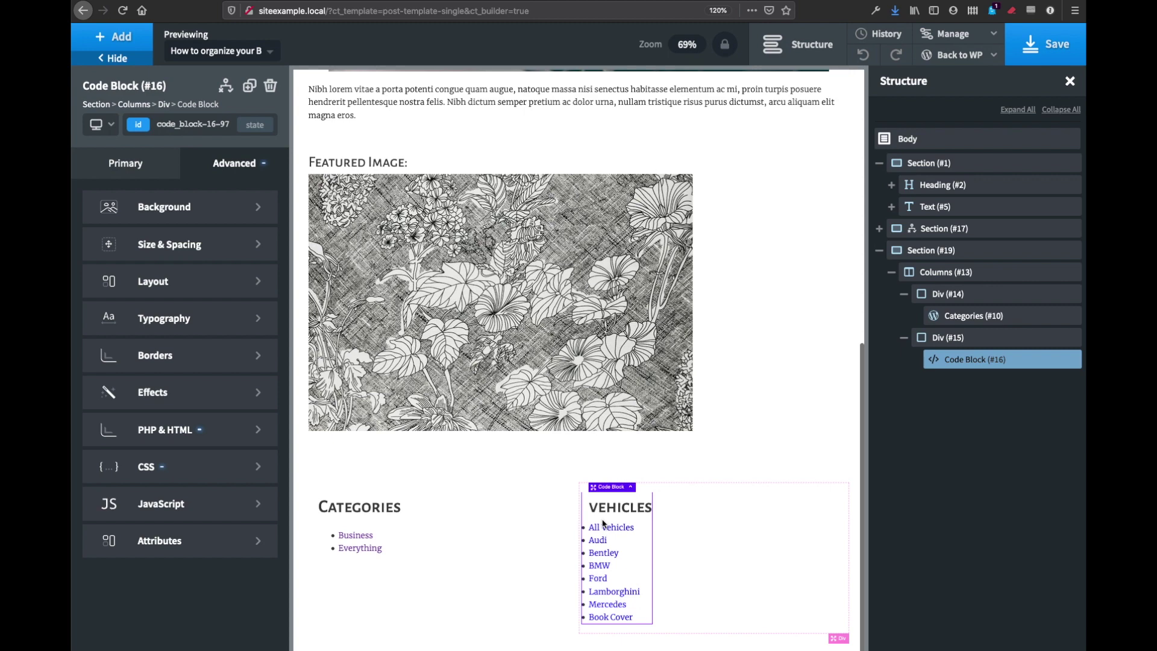
- Open the PHP & HTML of Code Block (#16), enlarge the editor and highlight the vehicles key in the heading echo line
{"action": "left_click", "coordinate": [169, 429]}
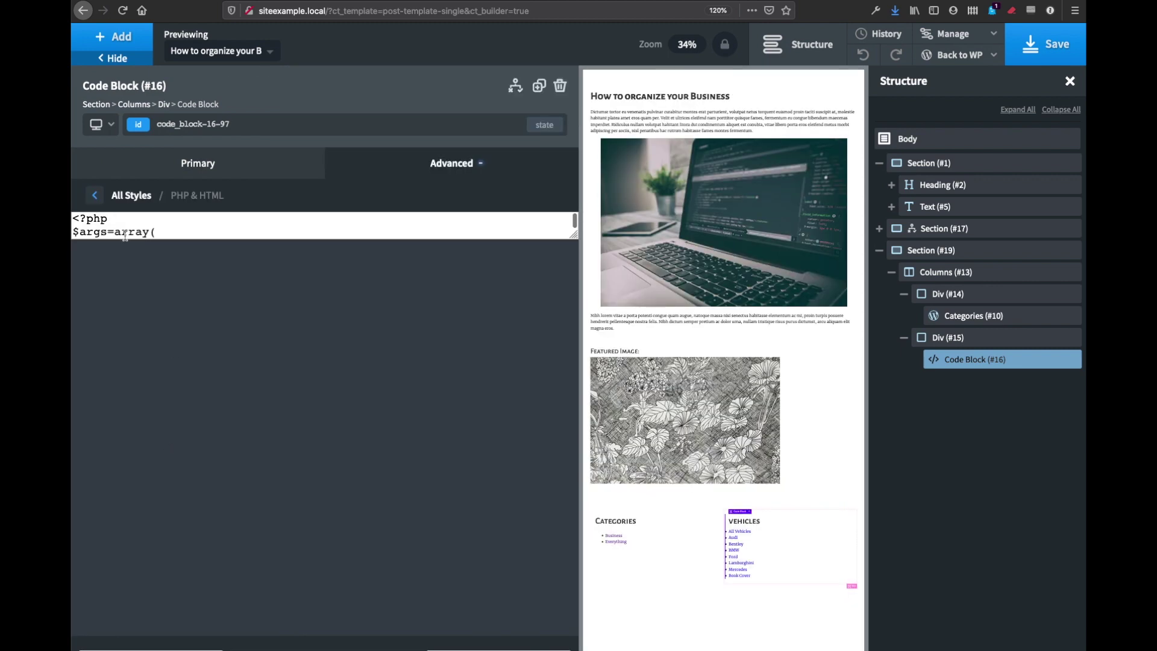
{"action": "left_click_drag", "start_coordinate": [567, 237], "coordinate": [579, 641]}
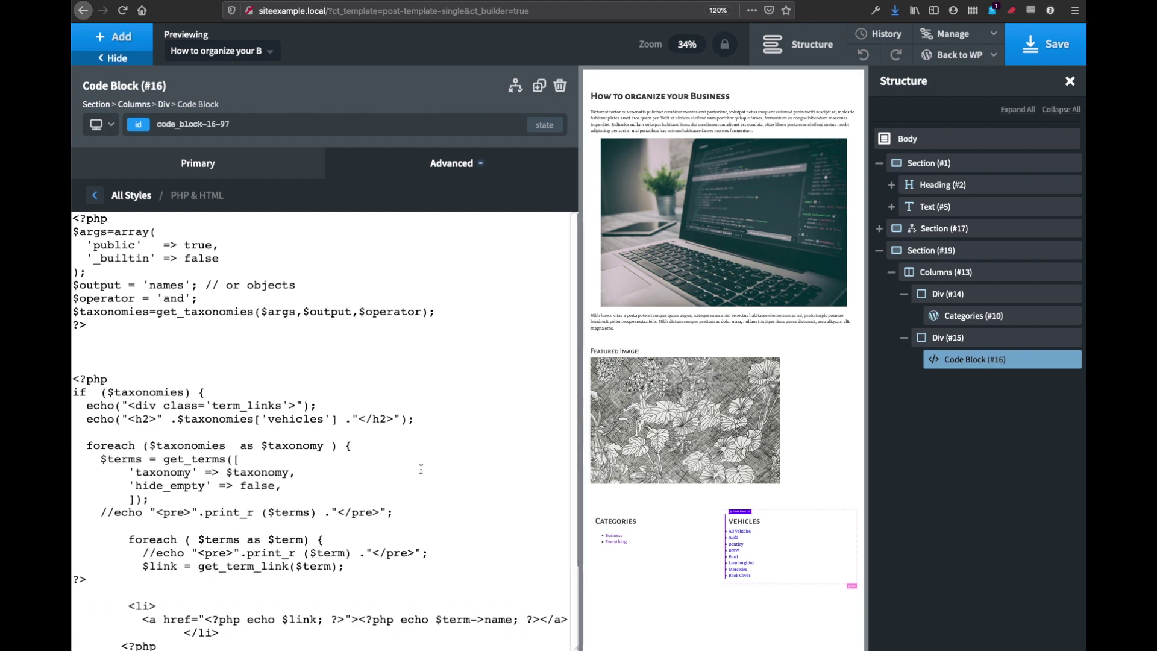
{"action": "scroll", "coordinate": [421, 469], "scroll_direction": "down", "scroll_amount": 3}
{"action": "scroll", "coordinate": [157, 231], "scroll_direction": "up", "scroll_amount": 3}
{"action": "double_click", "coordinate": [296, 419]}
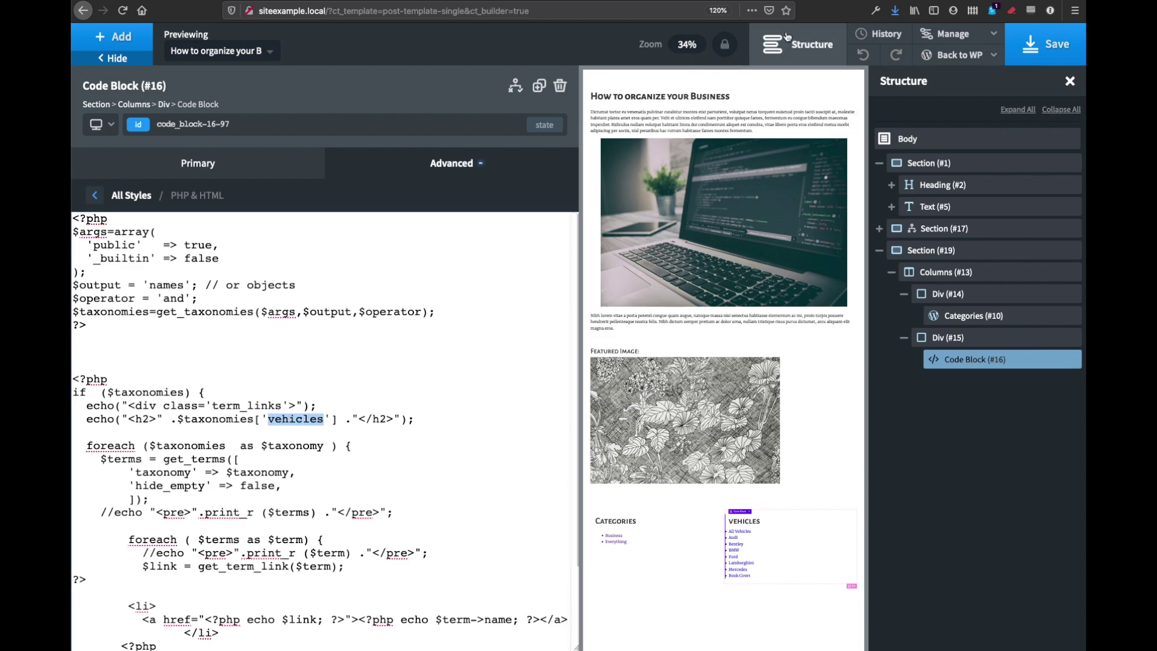
- Switch to the WordPress Code Reference page for get_taxonomies() and examine its signature, parameters, related functions and user-contributed examples
{"action": "left_click", "coordinate": [877, 0]}
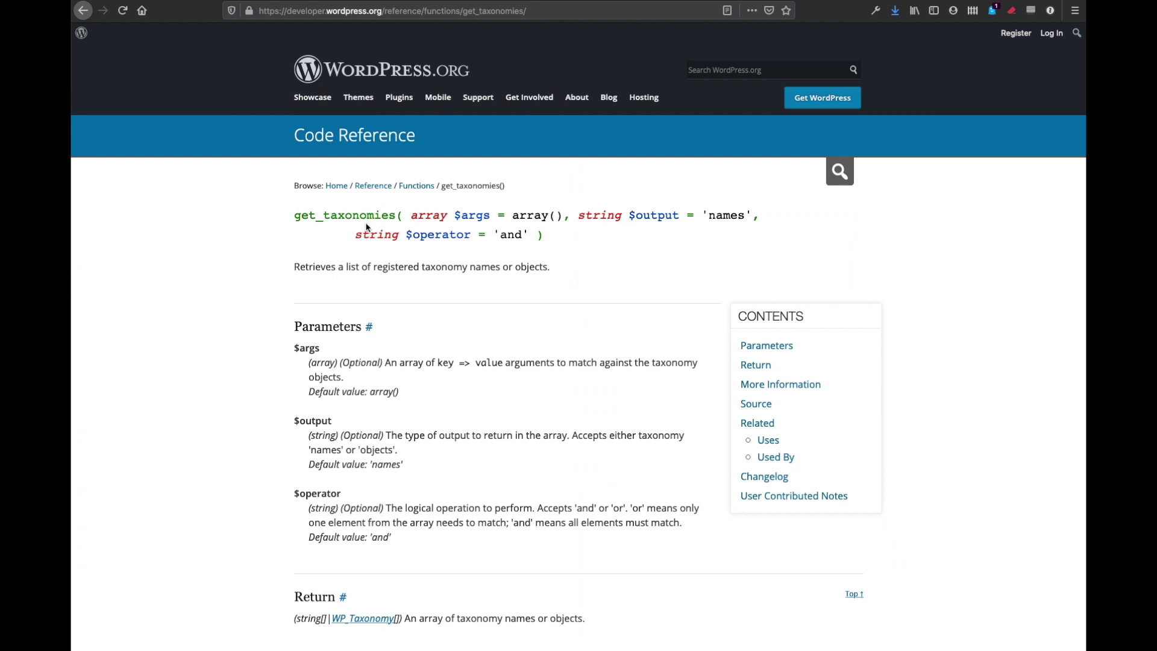
{"action": "left_click_drag", "start_coordinate": [294, 215], "coordinate": [402, 217]}
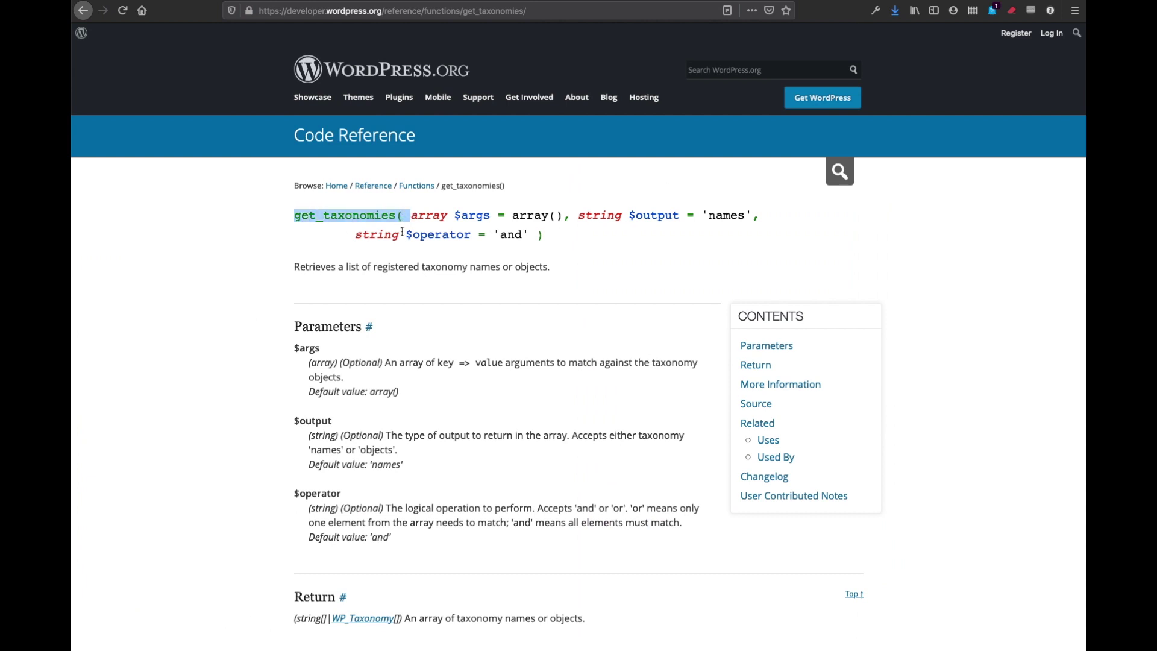
{"action": "scroll", "coordinate": [566, 389], "scroll_direction": "down", "scroll_amount": 10}
{"action": "scroll", "coordinate": [567, 388], "scroll_direction": "down", "scroll_amount": 15}
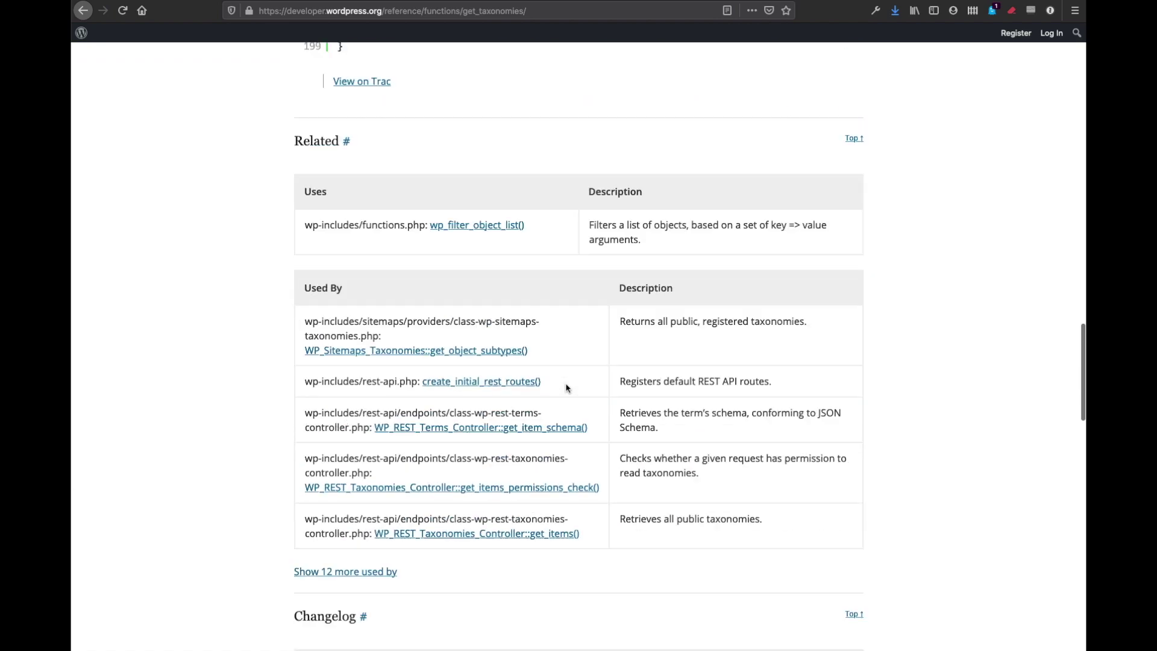
{"action": "scroll", "coordinate": [566, 385], "scroll_direction": "up", "scroll_amount": 5}
{"action": "scroll", "coordinate": [451, 318], "scroll_direction": "down", "scroll_amount": 15}
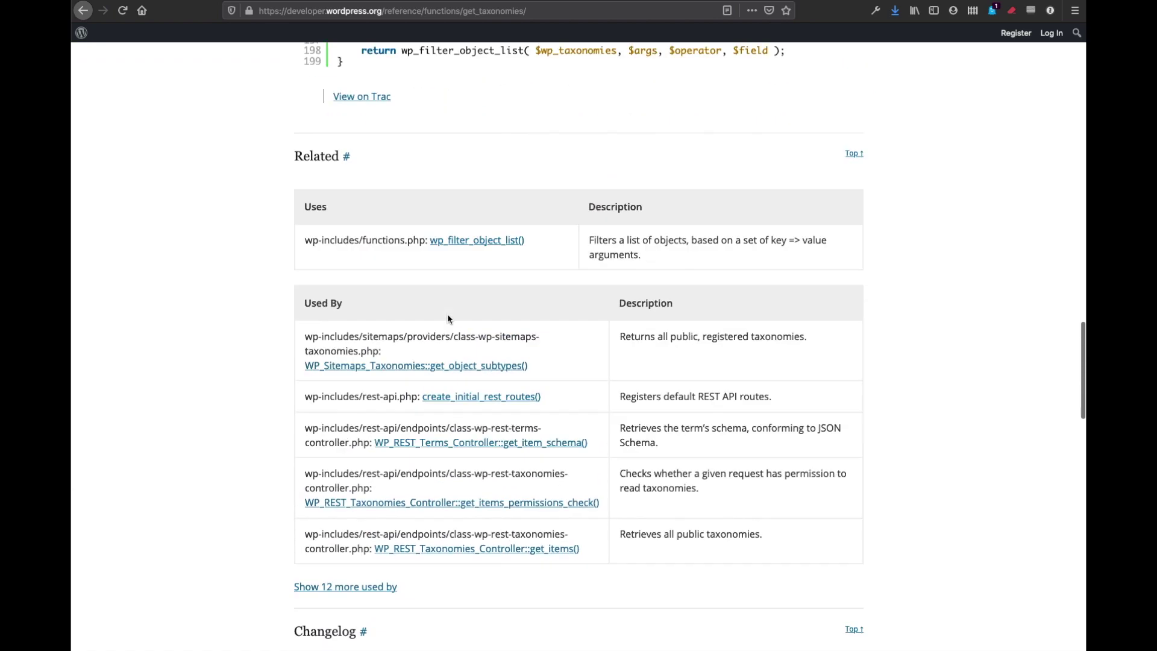
{"action": "scroll", "coordinate": [449, 318], "scroll_direction": "up", "scroll_amount": 15}
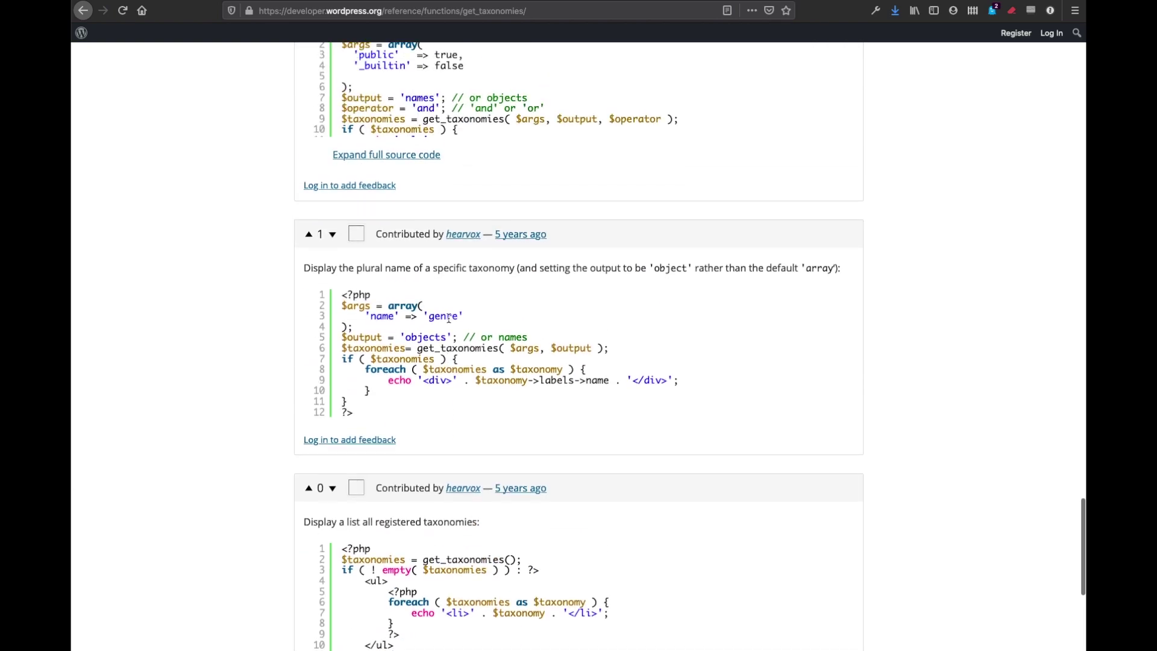
{"action": "scroll", "coordinate": [448, 322], "scroll_direction": "up", "scroll_amount": 20}
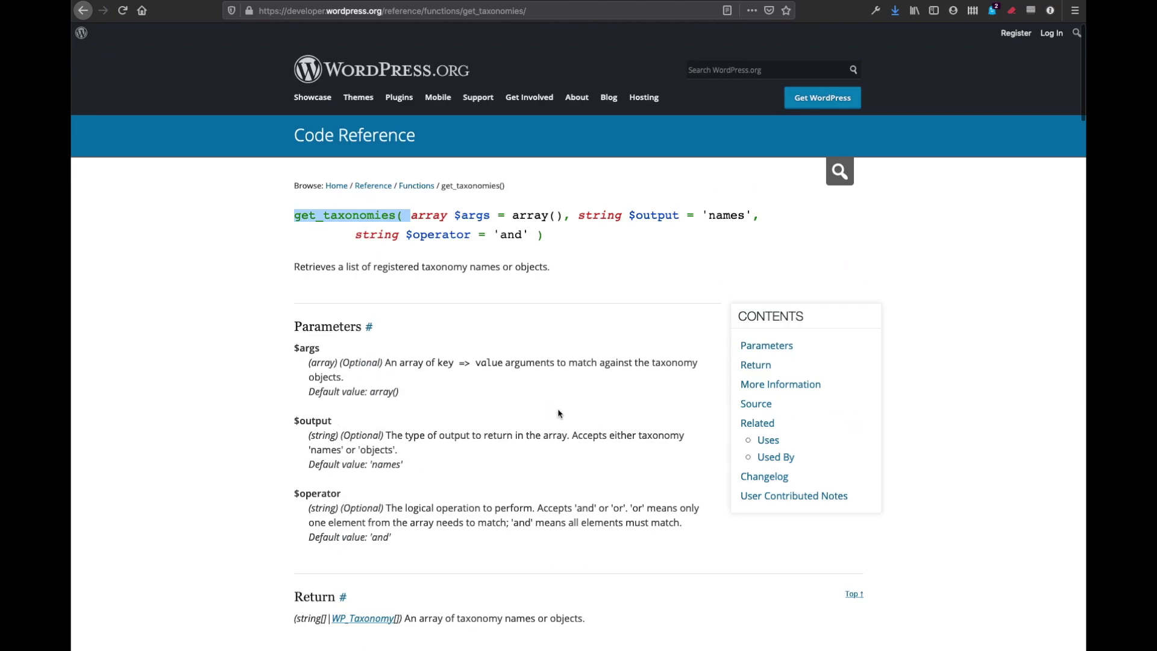
{"action": "scroll", "coordinate": [559, 409], "scroll_direction": "down", "scroll_amount": 10}
{"action": "scroll", "coordinate": [557, 412], "scroll_direction": "up", "scroll_amount": 10}
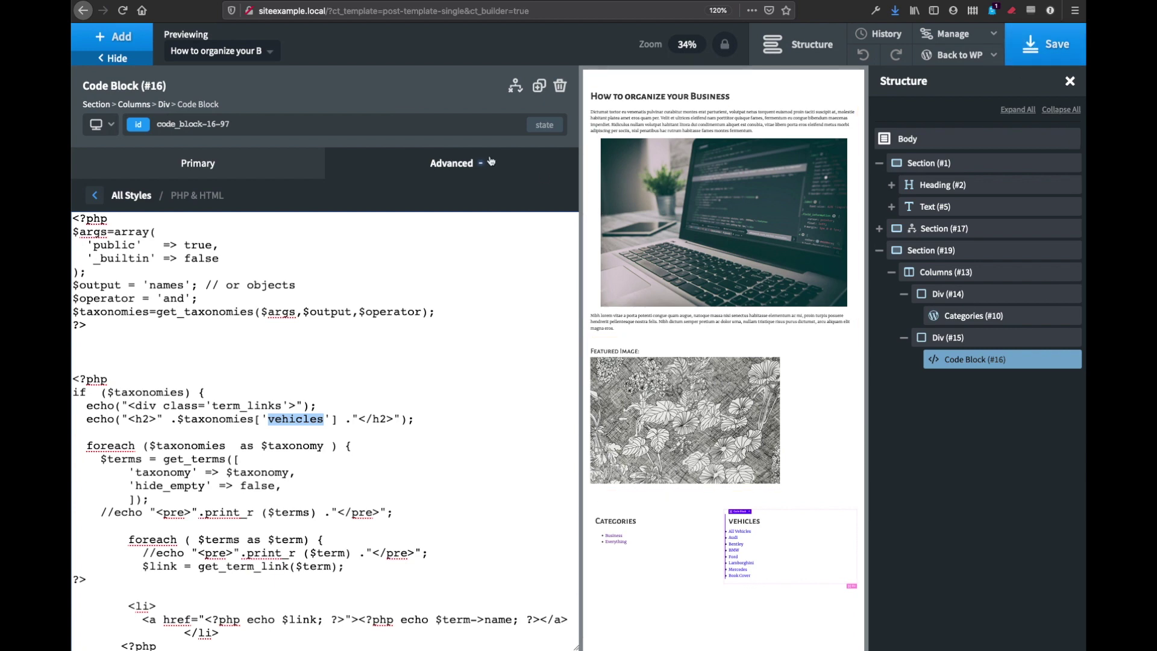
- Save the single post template and open the post How to organize your Business on the live site, down to its taxonomy lists
{"action": "left_click", "coordinate": [1047, 59]}
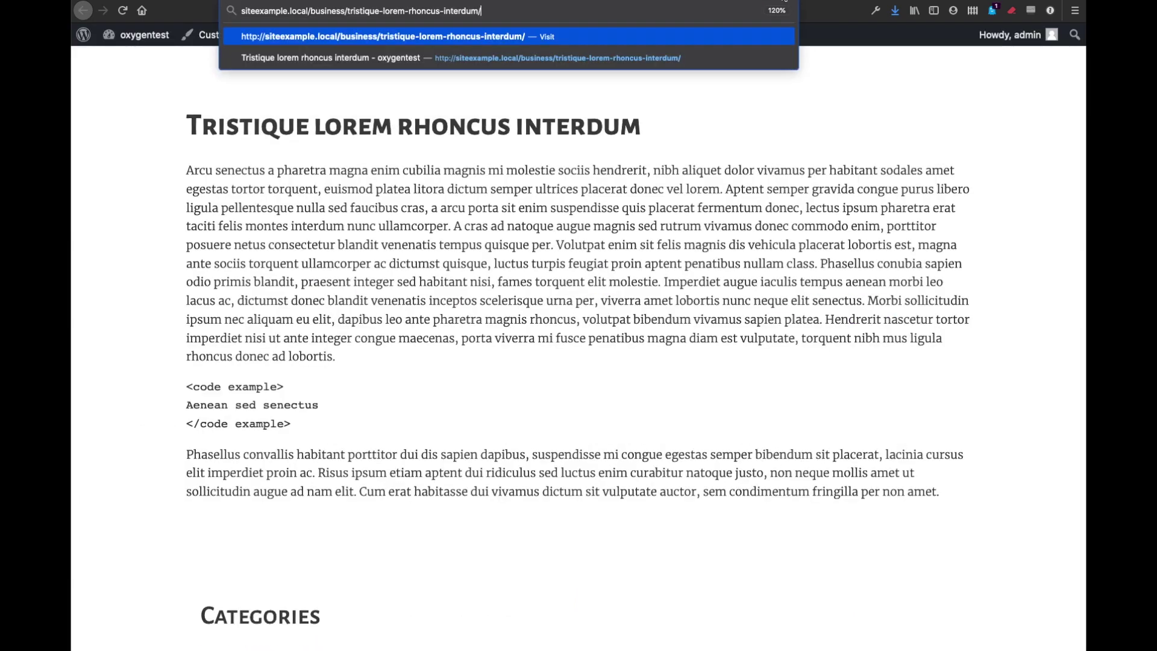
{"action": "key", "text": "Escape"}
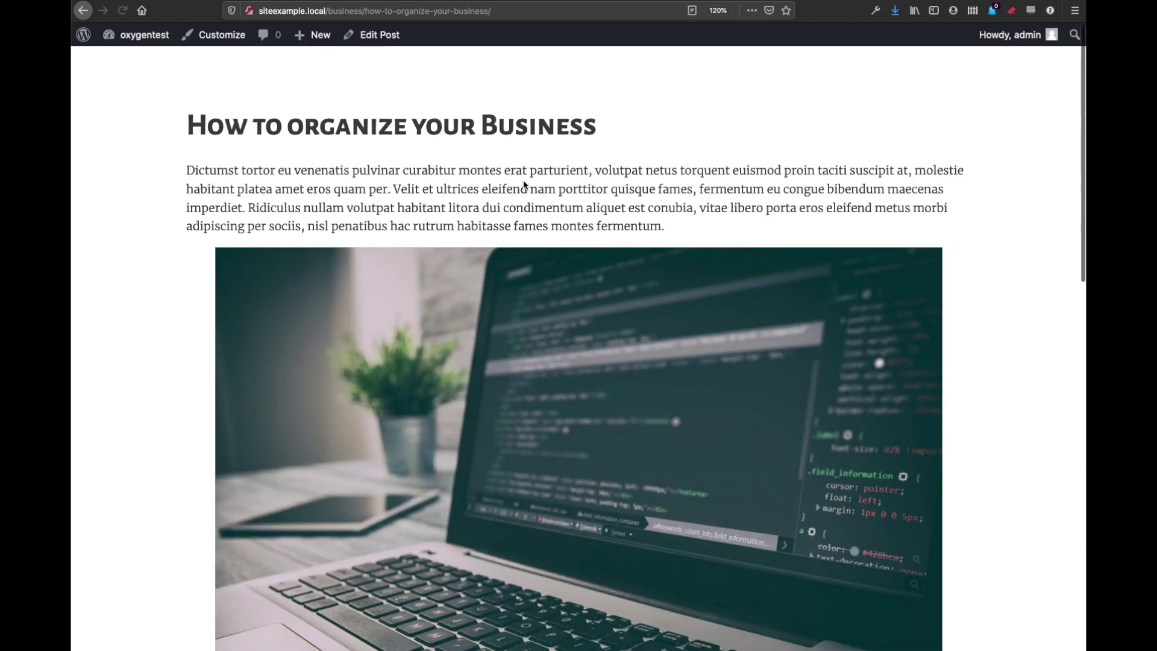
{"action": "scroll", "coordinate": [524, 179], "scroll_direction": "down", "scroll_amount": 8}
{"action": "scroll", "coordinate": [511, 233], "scroll_direction": "down", "scroll_amount": 7}
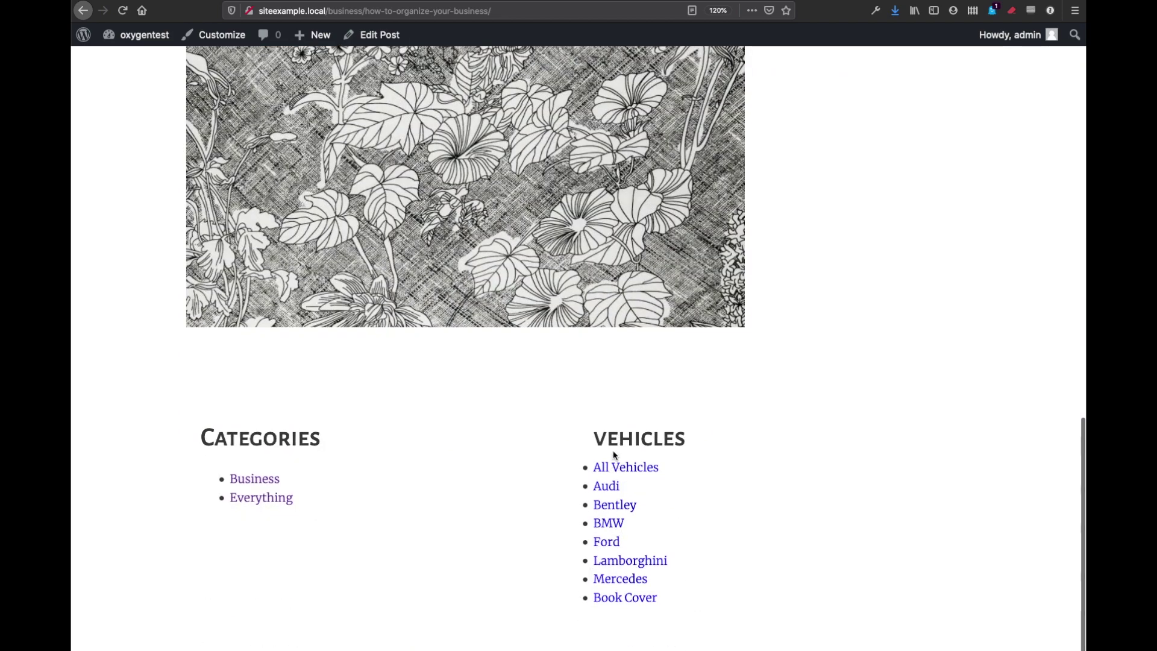
- Highlight the Vehicles heading and the All Vehicles term on the live post, and return to the start of the page
{"action": "mouse_move", "coordinate": [601, 440]}
{"action": "left_mouse_down"}
{"action": "mouse_move", "coordinate": [706, 438]}
{"action": "mouse_move", "coordinate": [596, 439]}
{"action": "left_mouse_up"}
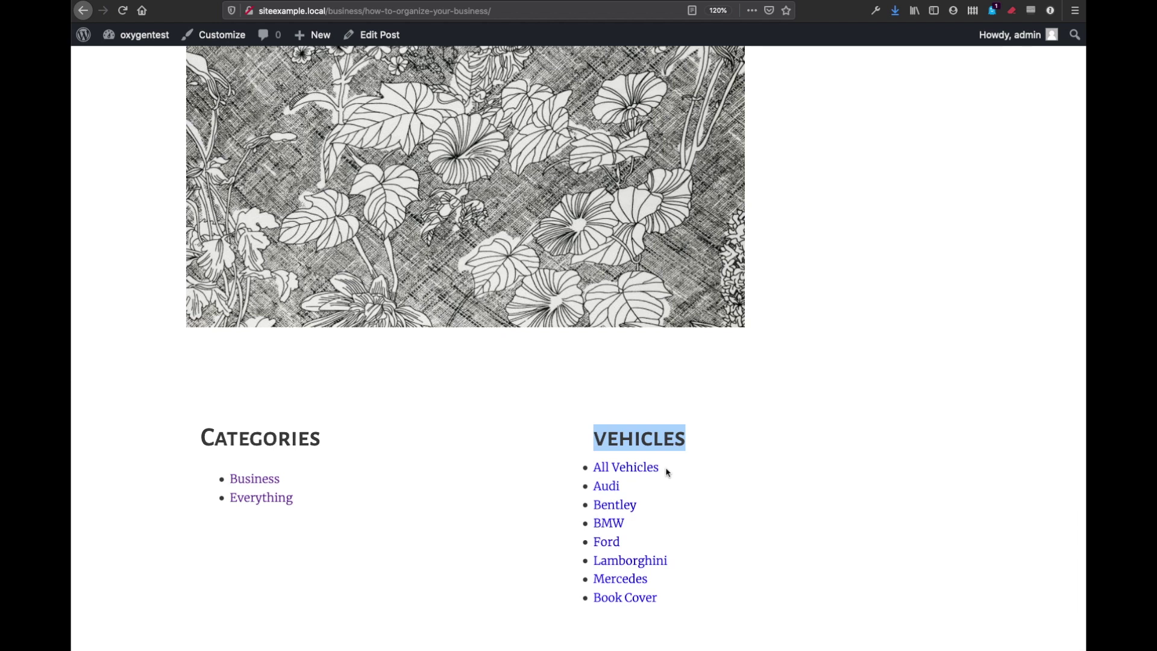
{"action": "left_click_drag", "start_coordinate": [663, 470], "coordinate": [594, 468]}
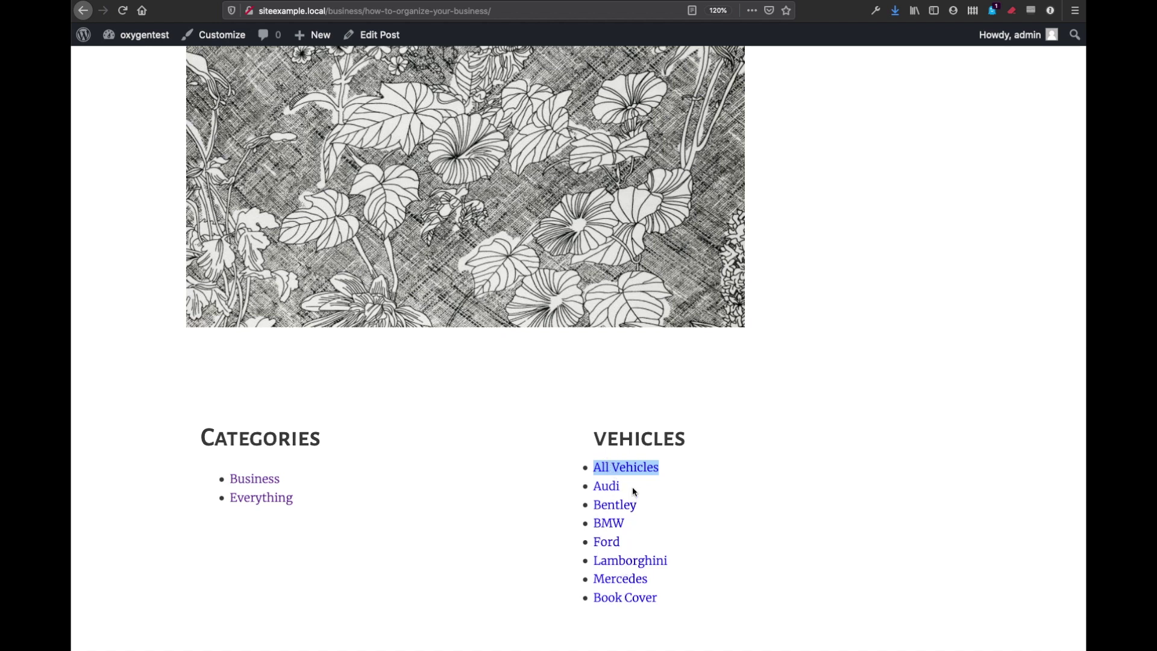
{"action": "scroll", "coordinate": [633, 488], "scroll_direction": "up", "scroll_amount": 8}
{"action": "scroll", "coordinate": [634, 492], "scroll_direction": "up", "scroll_amount": 5}
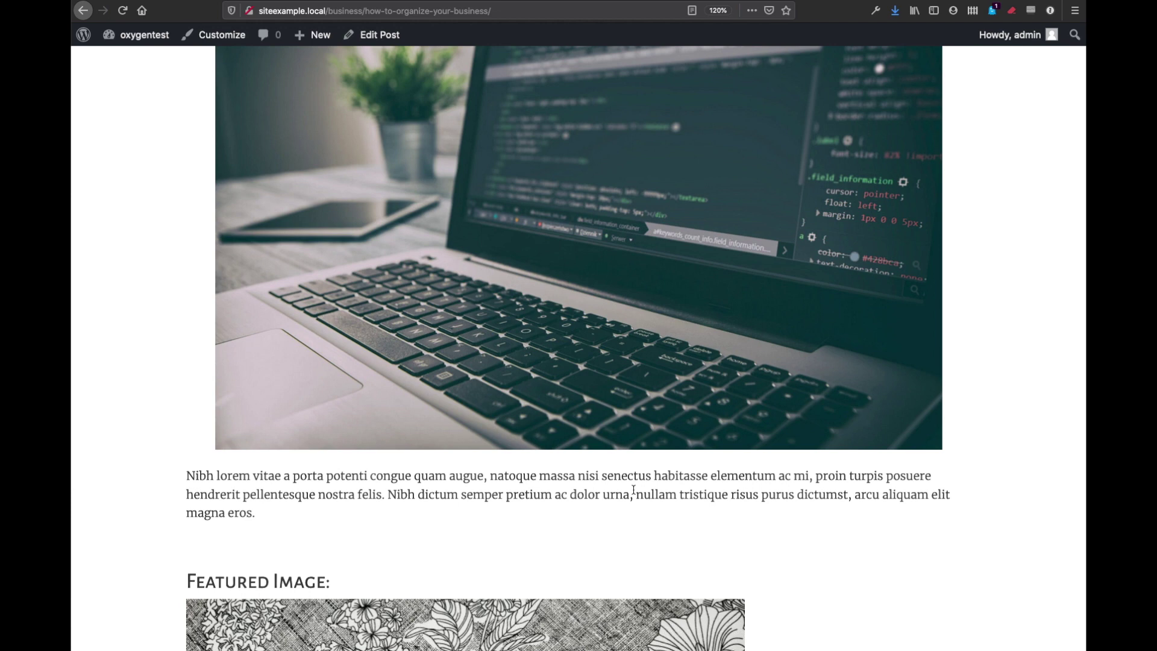
{"action": "scroll", "coordinate": [816, 591], "scroll_direction": "up", "scroll_amount": 5}
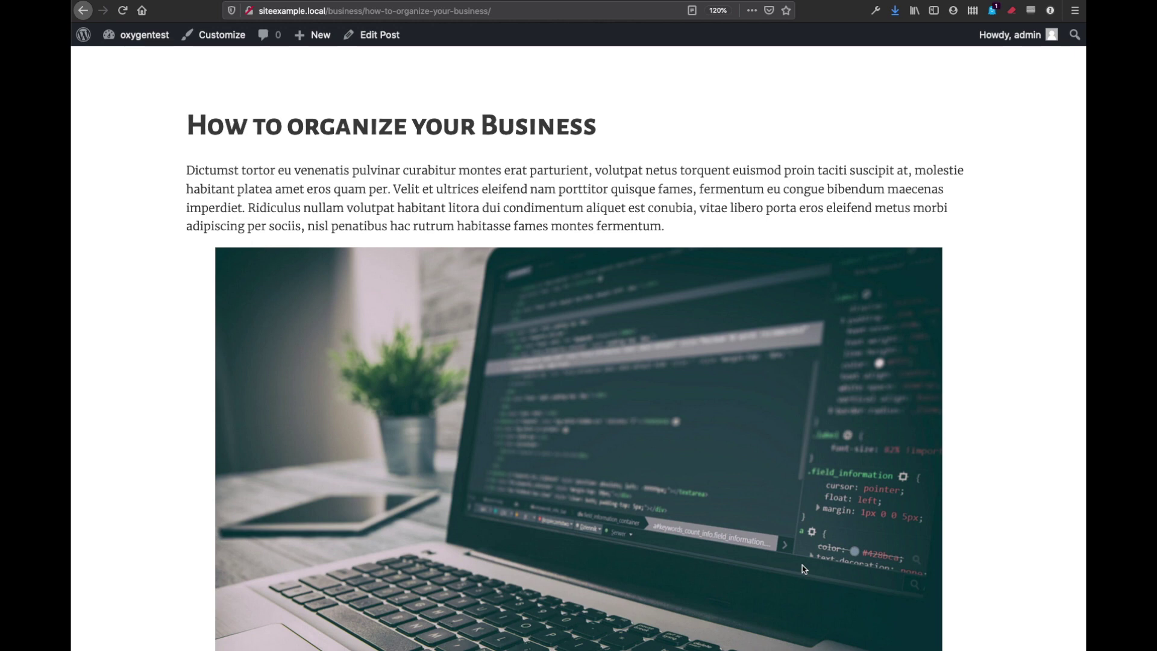
- Close the live post and open CPT UI's Add/Edit Taxonomies page from the Categories admin screen
{"action": "key", "text": "super+w"}
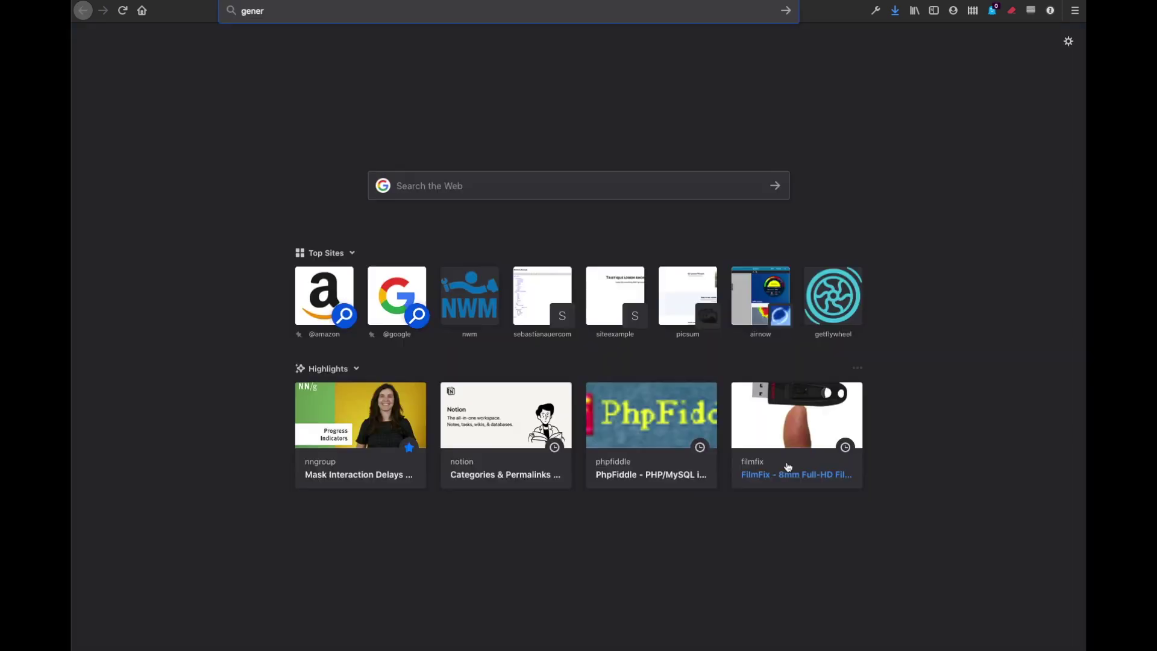
{"action": "left_click", "coordinate": [389, 0]}
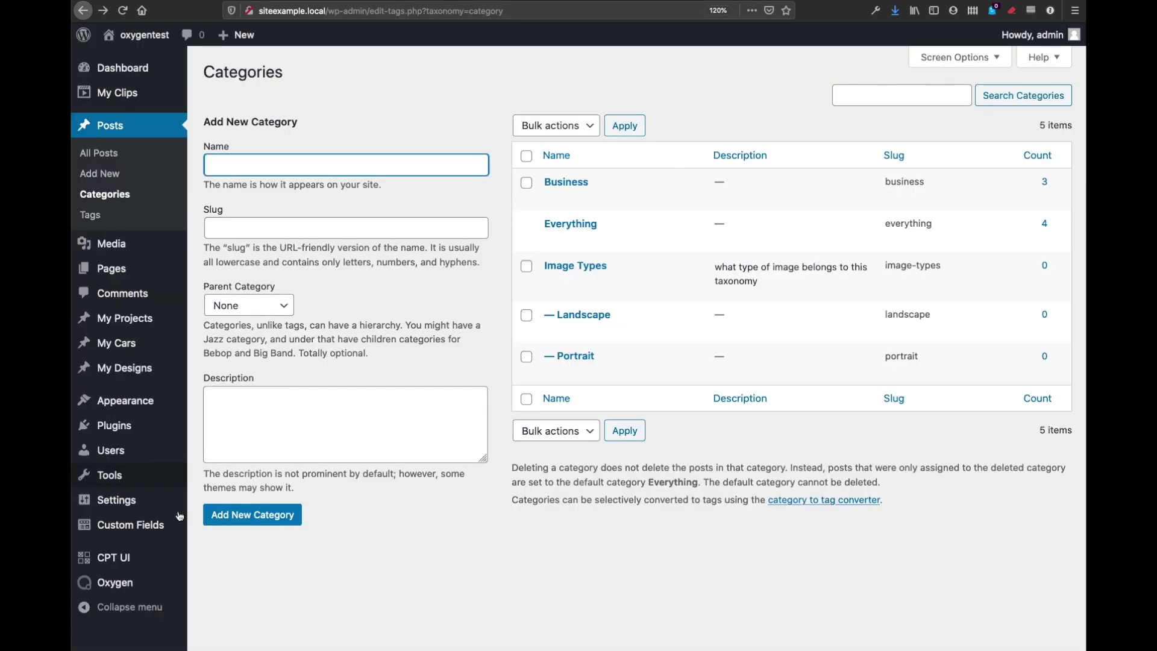
{"action": "mouse_move", "coordinate": [147, 564]}
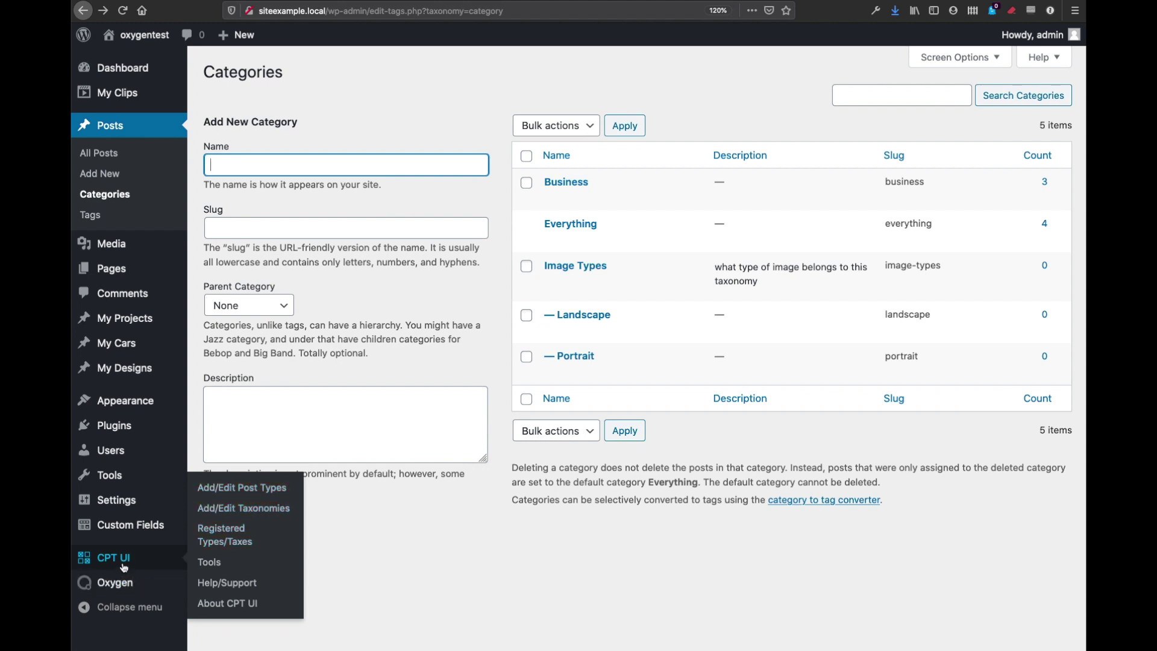
{"action": "left_click", "coordinate": [222, 531]}
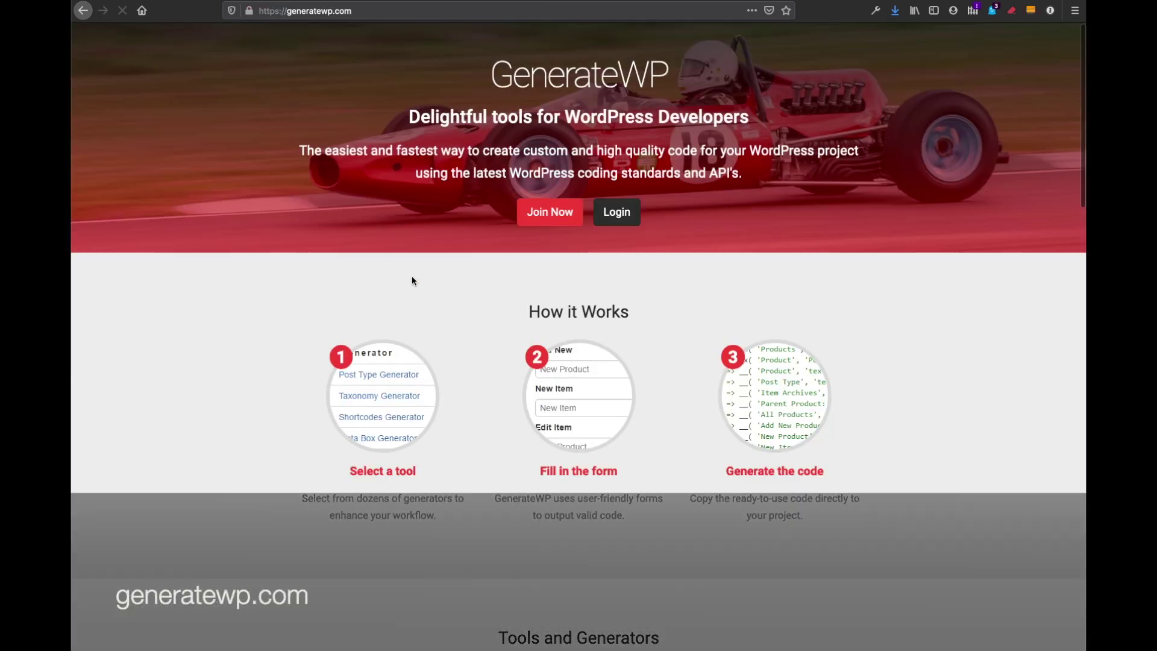
- Open the Taxonomy Generator among the content tools on generatewp.com and examine its sample taxonomy registration code and option sections
{"action": "scroll", "coordinate": [468, 365], "scroll_direction": "down", "scroll_amount": 6}
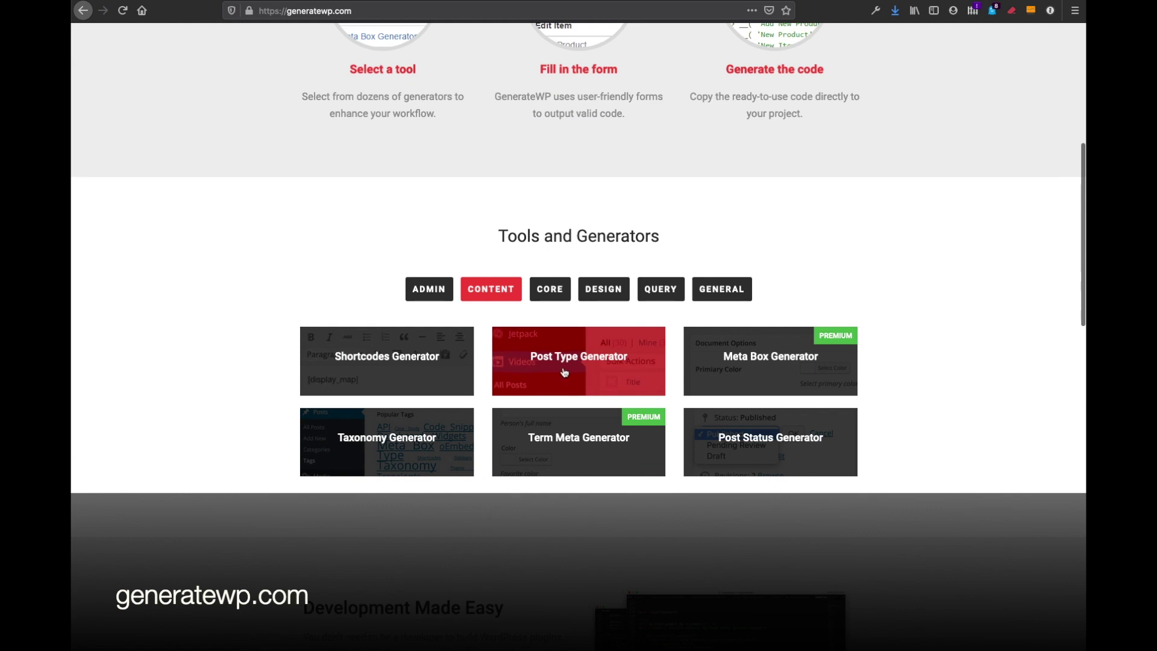
{"action": "left_click", "coordinate": [414, 442]}
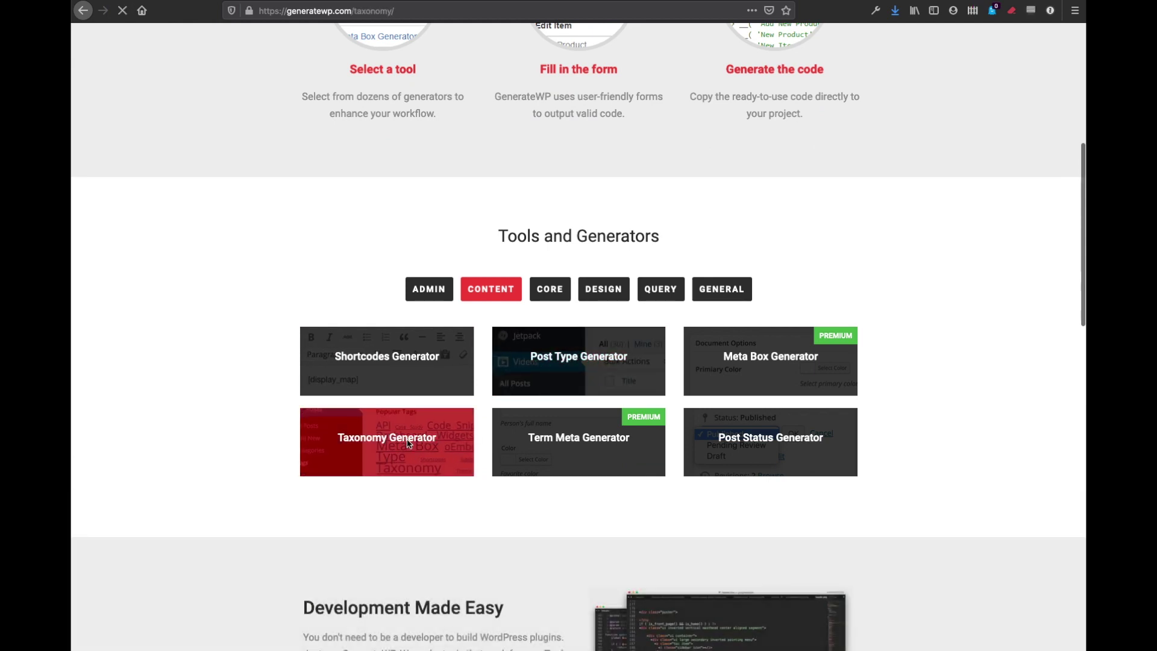
{"action": "scroll", "coordinate": [437, 444], "scroll_direction": "down", "scroll_amount": 10}
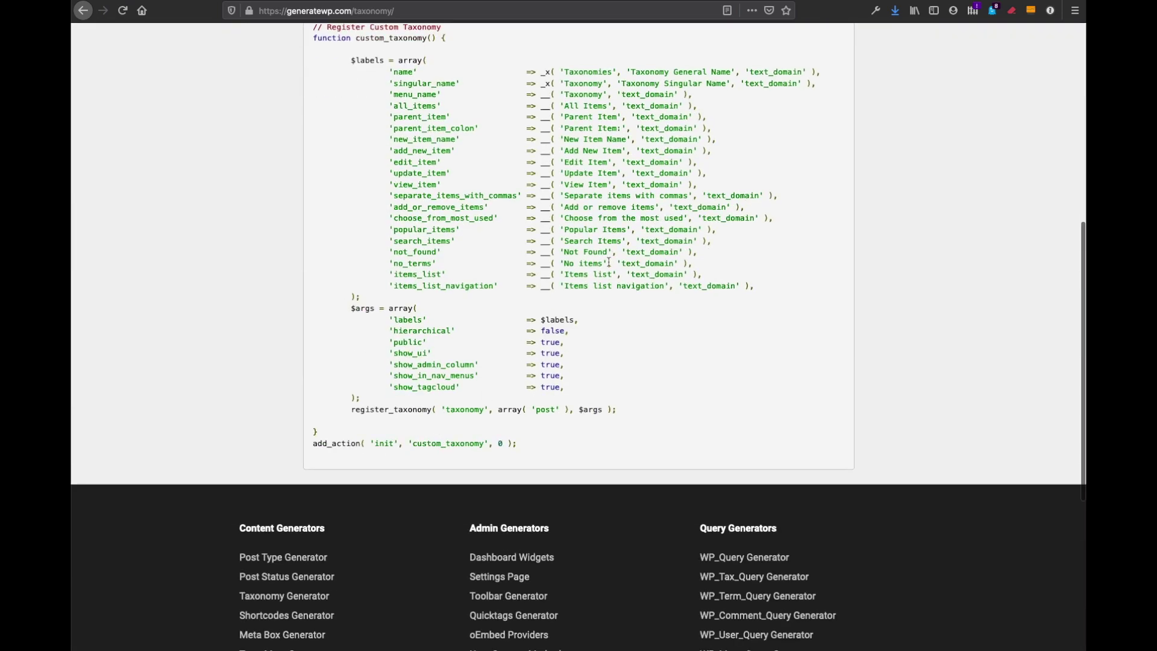
{"action": "scroll", "coordinate": [609, 265], "scroll_direction": "up", "scroll_amount": 2}
{"action": "scroll", "coordinate": [610, 266], "scroll_direction": "up", "scroll_amount": 5}
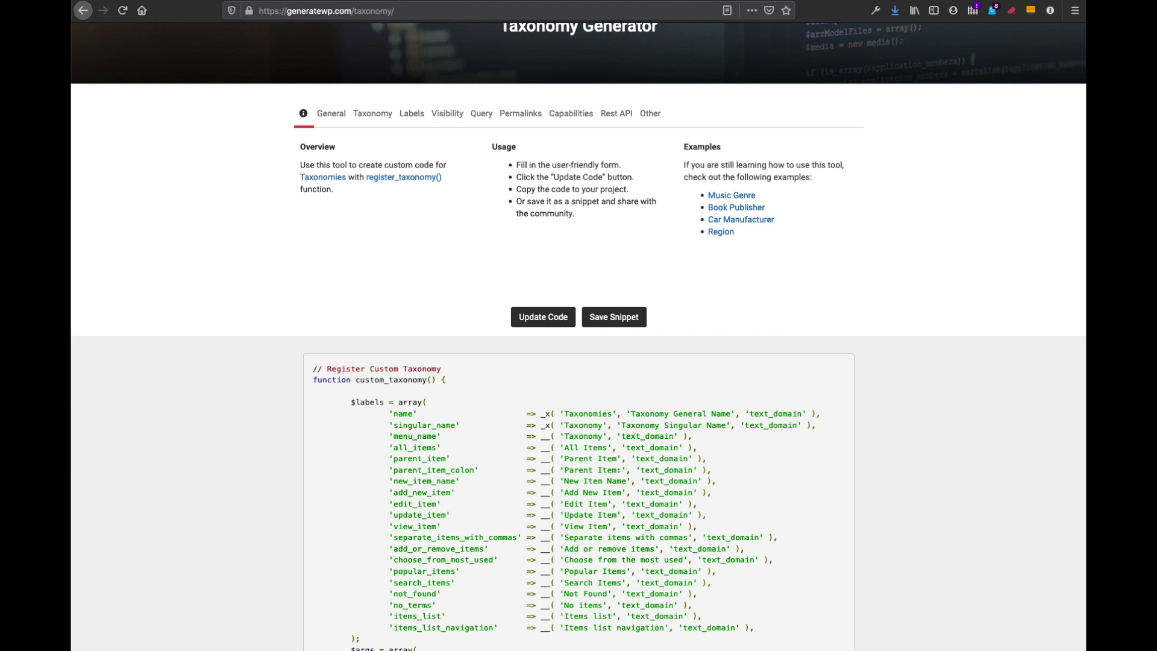
- Switch back to CPT UI's Add/Edit Taxonomies page and open the existing Vehicles taxonomy for editing
{"action": "key", "text": "ctrl+Tab"}
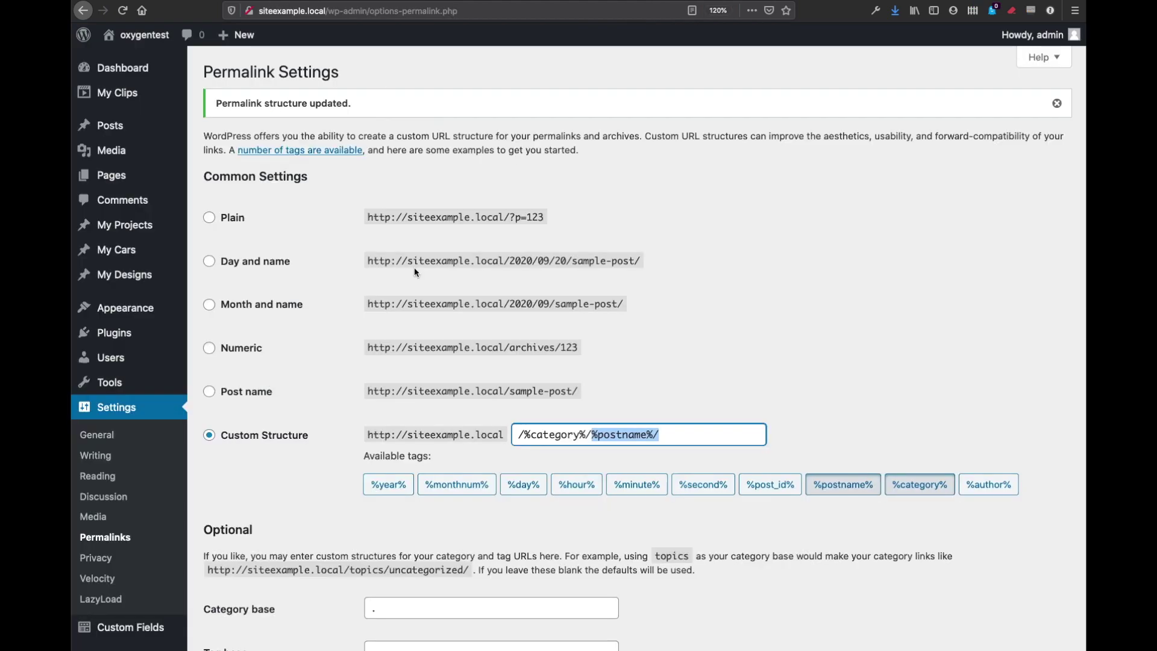
{"action": "key", "text": "ctrl+Tab"}
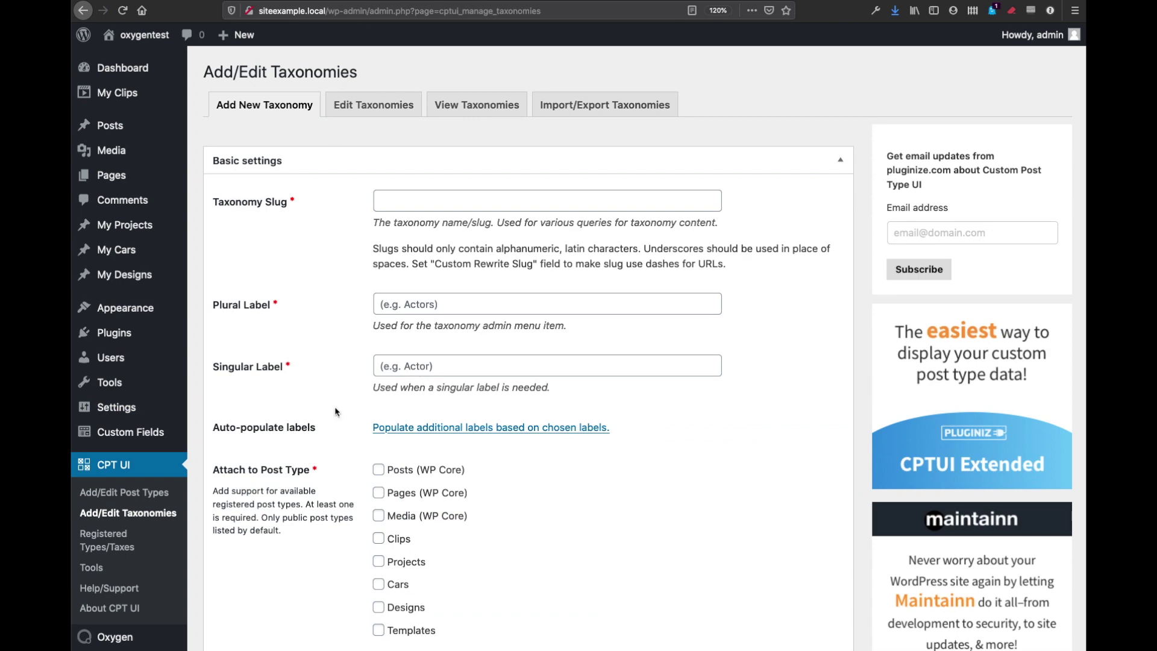
{"action": "scroll", "coordinate": [336, 416], "scroll_direction": "down", "scroll_amount": 1}
{"action": "left_click", "coordinate": [374, 92]}
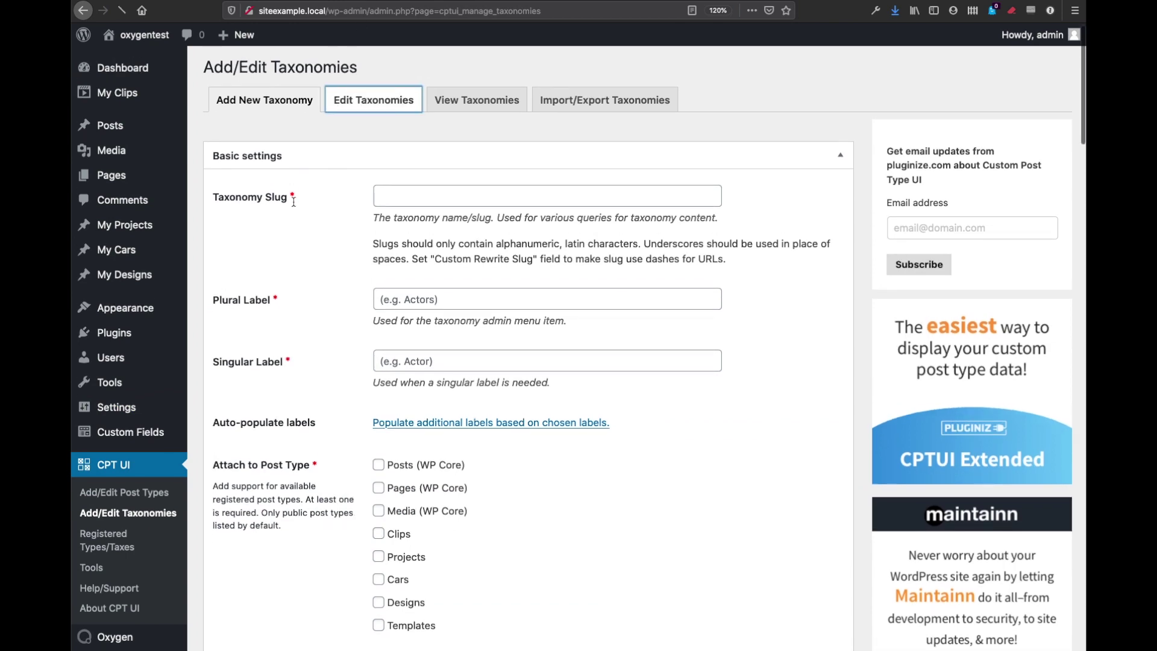
{"action": "left_click", "coordinate": [294, 145]}
{"action": "left_click", "coordinate": [298, 141]}
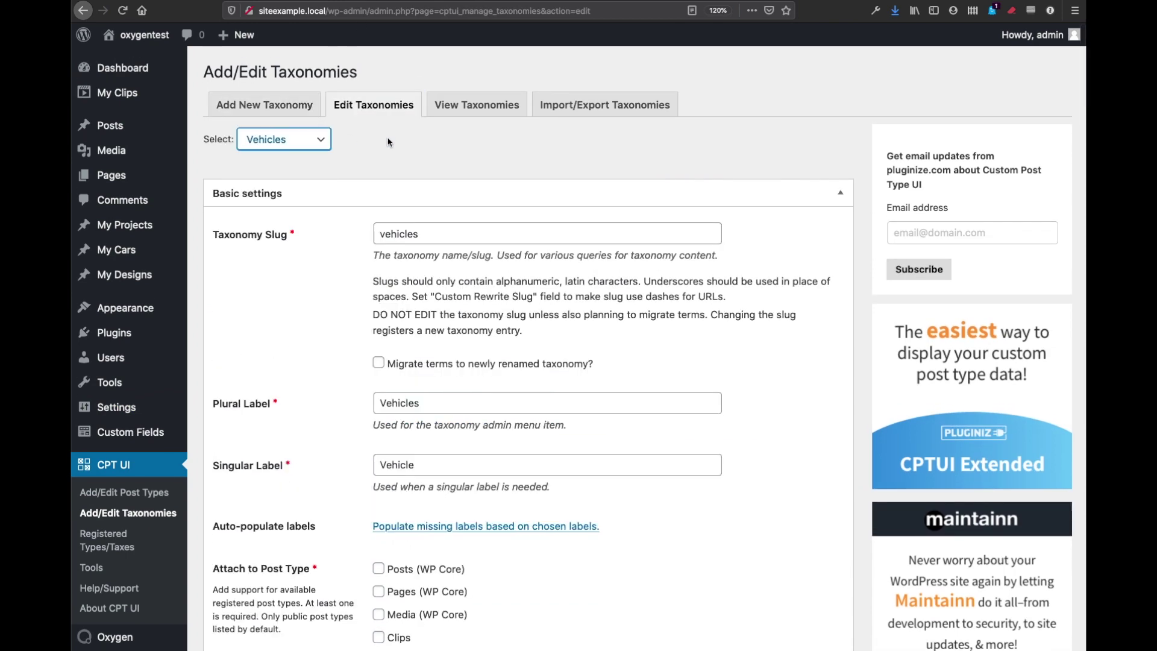
- Examine the Vehicles taxonomy's attached post types and its settings down to the rewrite options, including the choices for Hierarchical
{"action": "scroll", "coordinate": [298, 272], "scroll_direction": "down", "scroll_amount": 8}
{"action": "scroll", "coordinate": [305, 361], "scroll_direction": "up", "scroll_amount": 3}
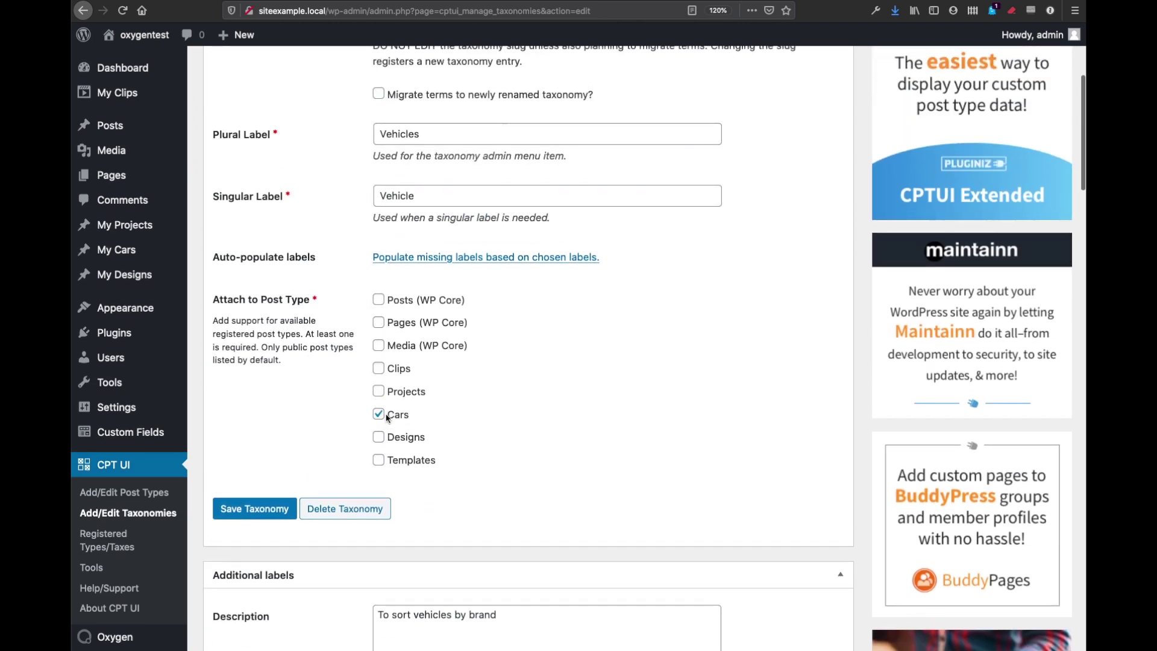
{"action": "scroll", "coordinate": [344, 416], "scroll_direction": "down", "scroll_amount": 20}
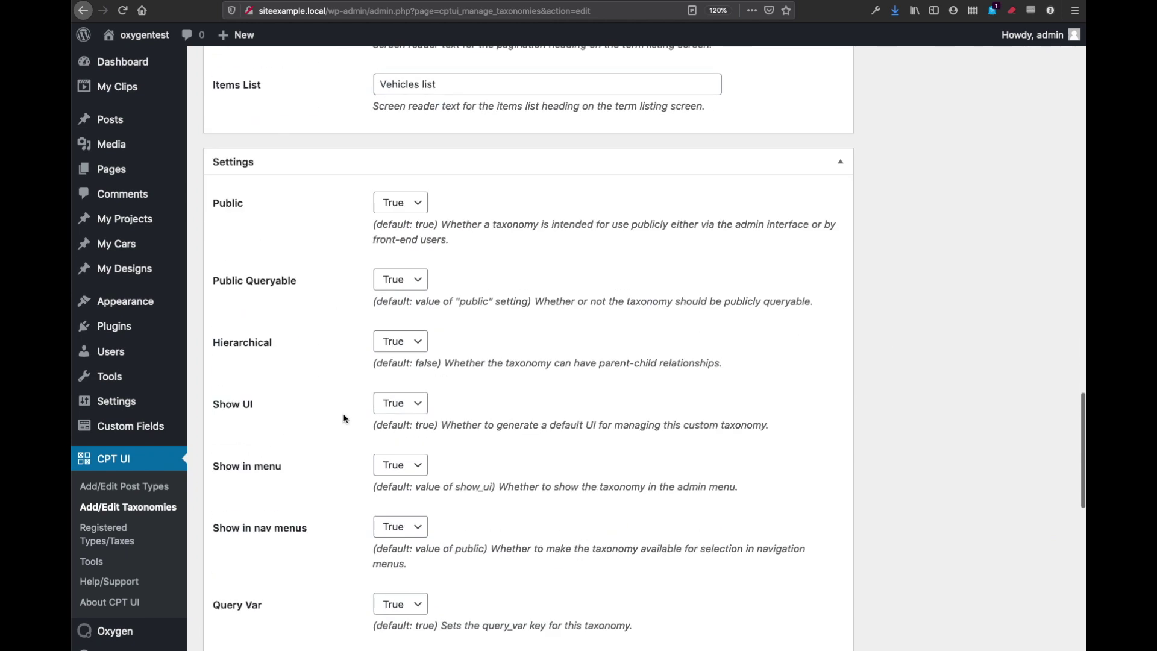
{"action": "scroll", "coordinate": [344, 418], "scroll_direction": "down", "scroll_amount": 10}
{"action": "scroll", "coordinate": [344, 418], "scroll_direction": "up", "scroll_amount": 4}
{"action": "scroll", "coordinate": [343, 417], "scroll_direction": "down", "scroll_amount": 2}
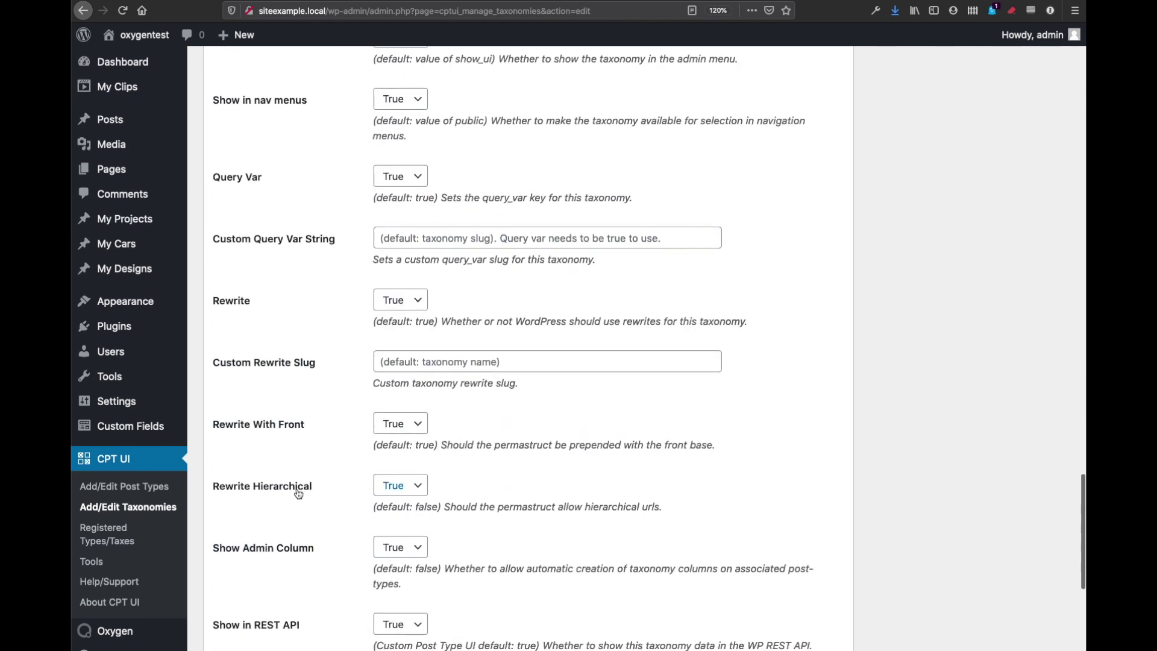
{"action": "scroll", "coordinate": [343, 413], "scroll_direction": "up", "scroll_amount": 3}
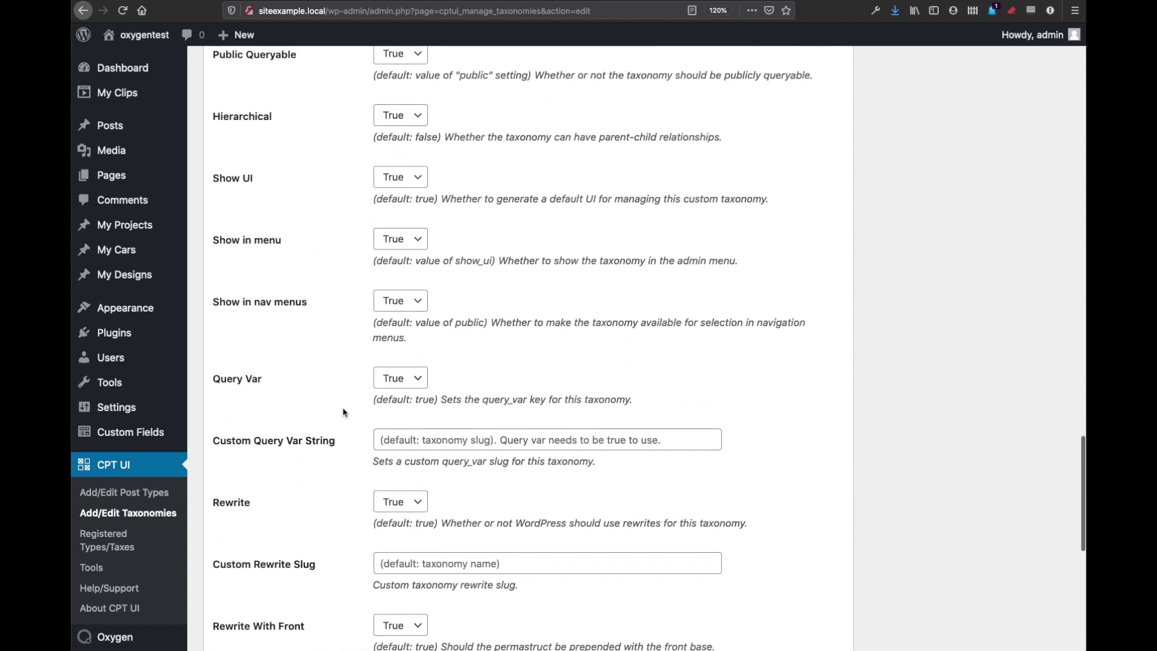
{"action": "scroll", "coordinate": [344, 413], "scroll_direction": "up", "scroll_amount": 2}
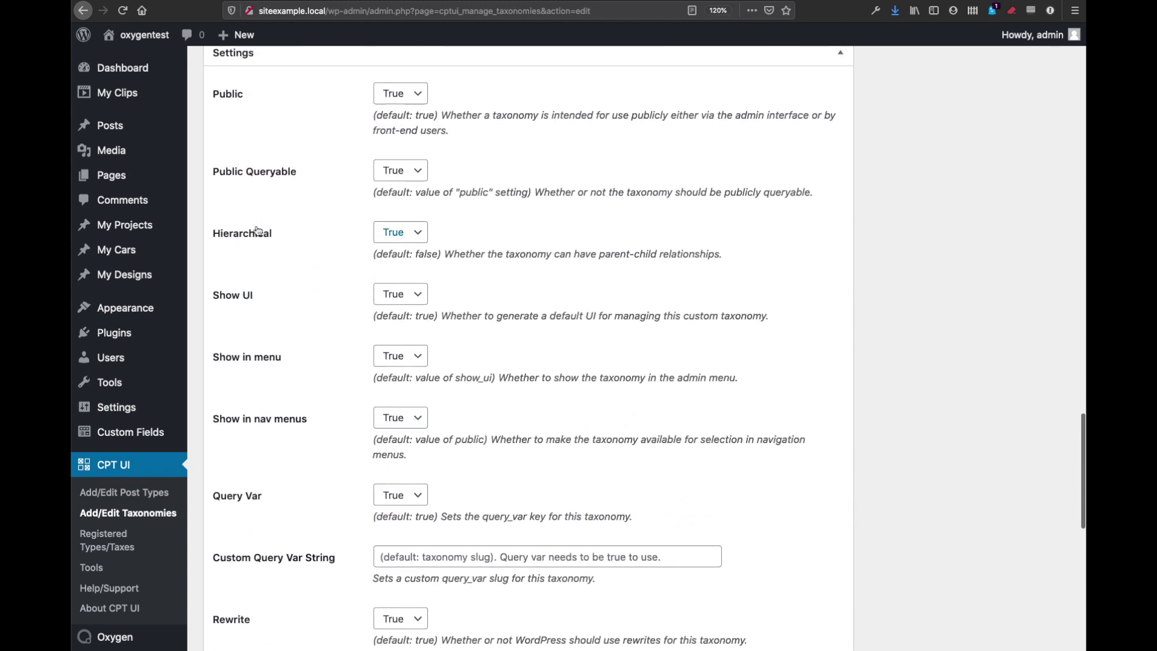
{"action": "left_click", "coordinate": [417, 239]}
{"action": "left_click", "coordinate": [460, 238]}
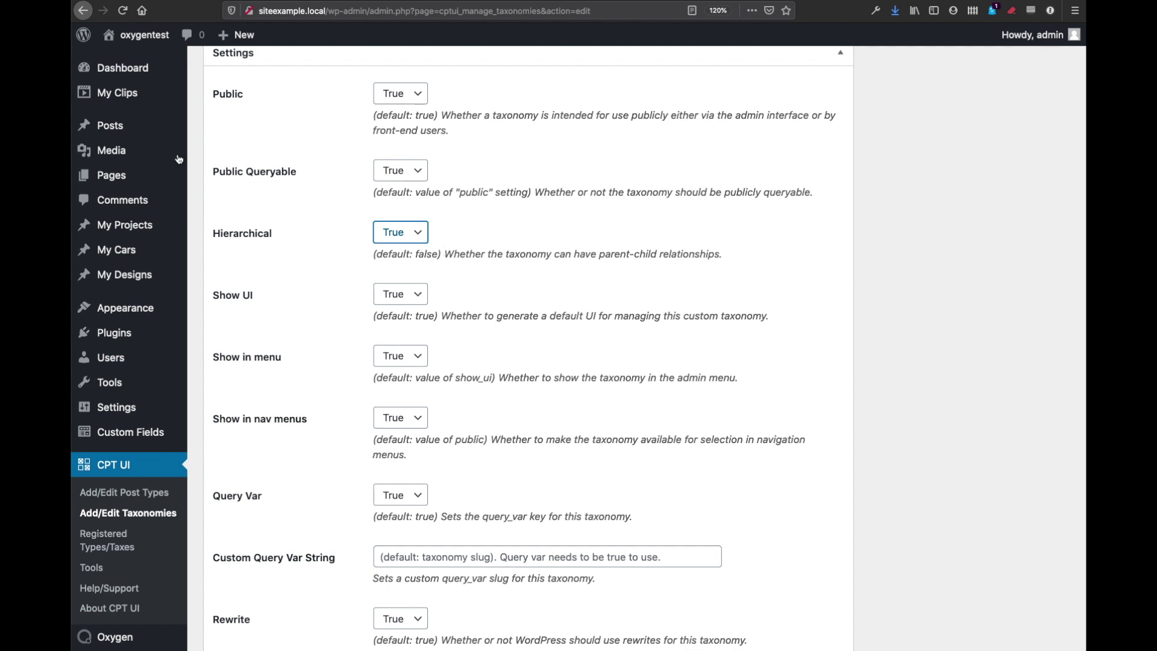
{"action": "mouse_move", "coordinate": [145, 135]}
{"action": "scroll", "coordinate": [519, 188], "scroll_direction": "up", "scroll_amount": 2}
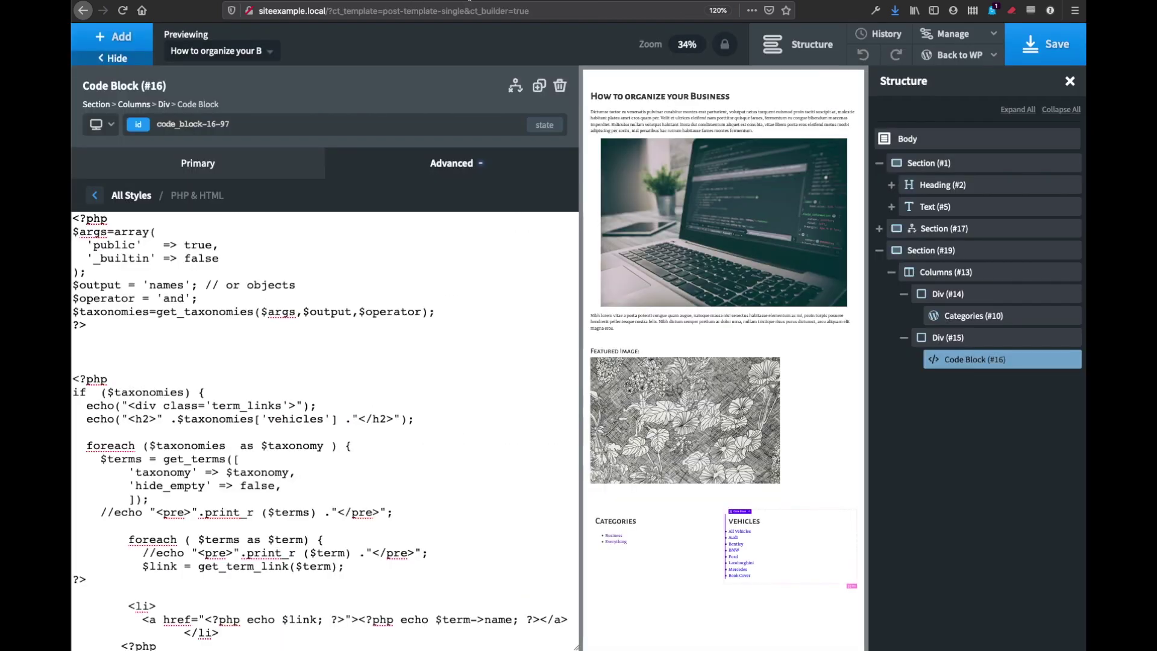
- Return from the Oxygen builder to the WordPress admin and edit the Post Categories Template, expanding its Archive conditions
{"action": "mouse_move", "coordinate": [958, 56]}
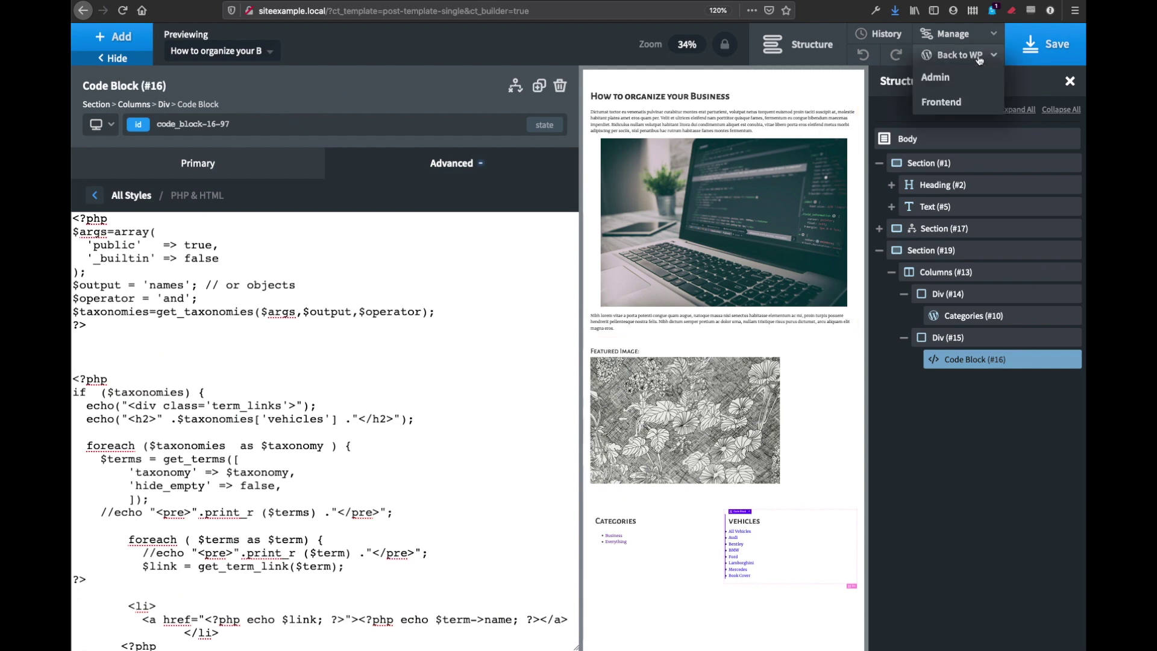
{"action": "left_click", "coordinate": [953, 86]}
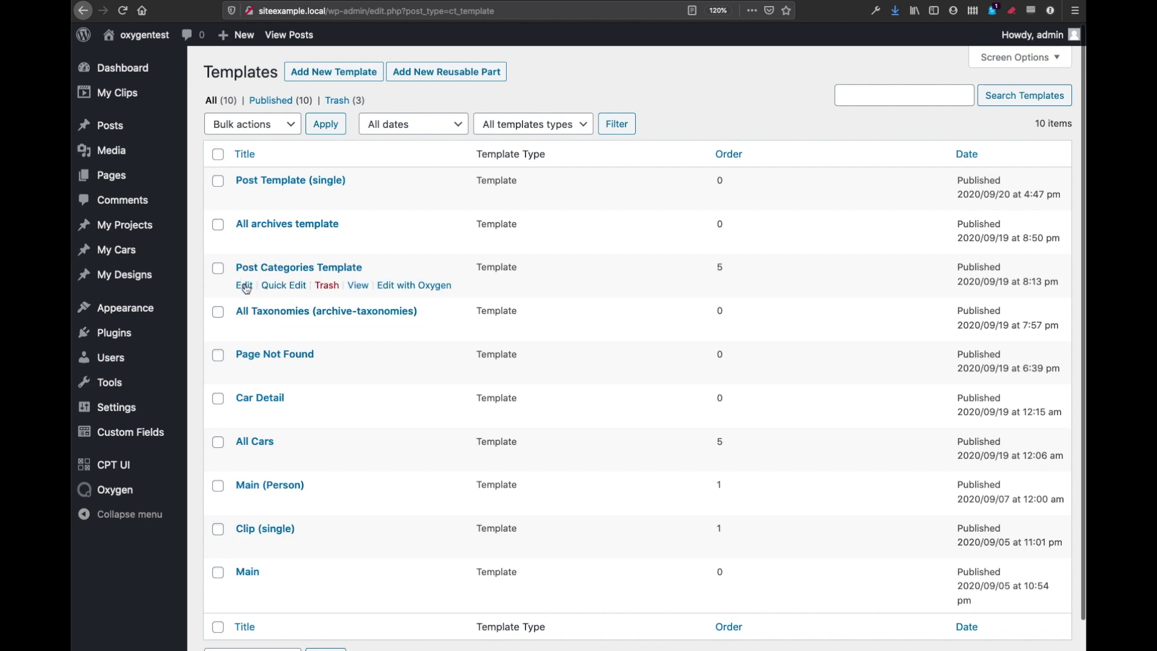
{"action": "left_click", "coordinate": [250, 286]}
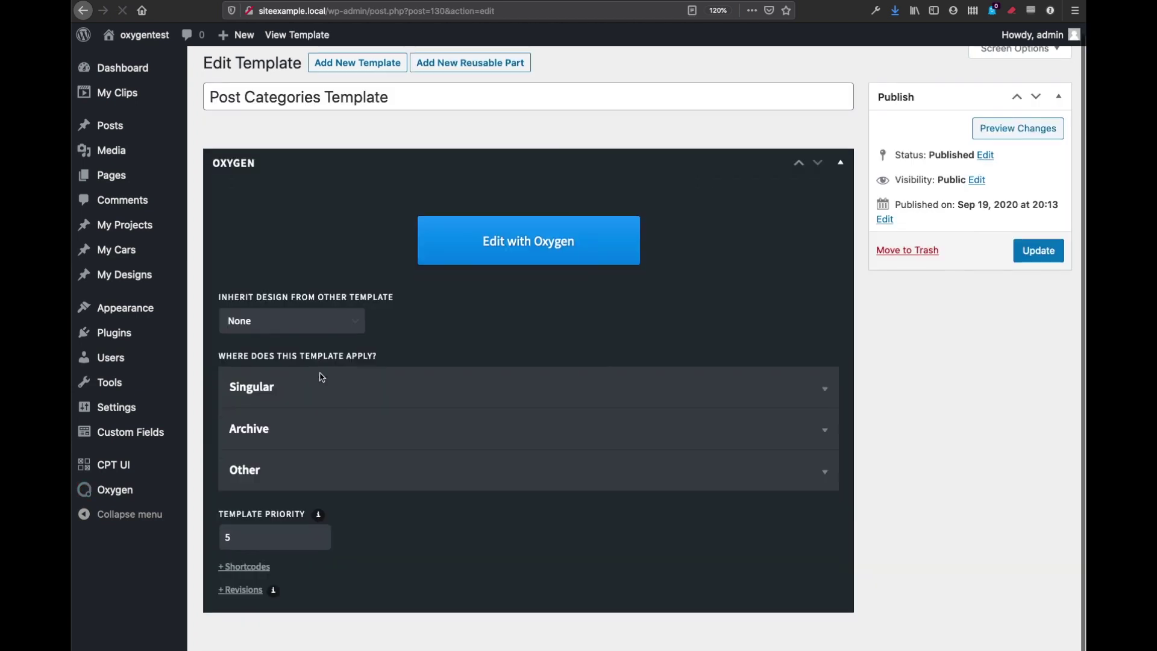
{"action": "left_click", "coordinate": [315, 439]}
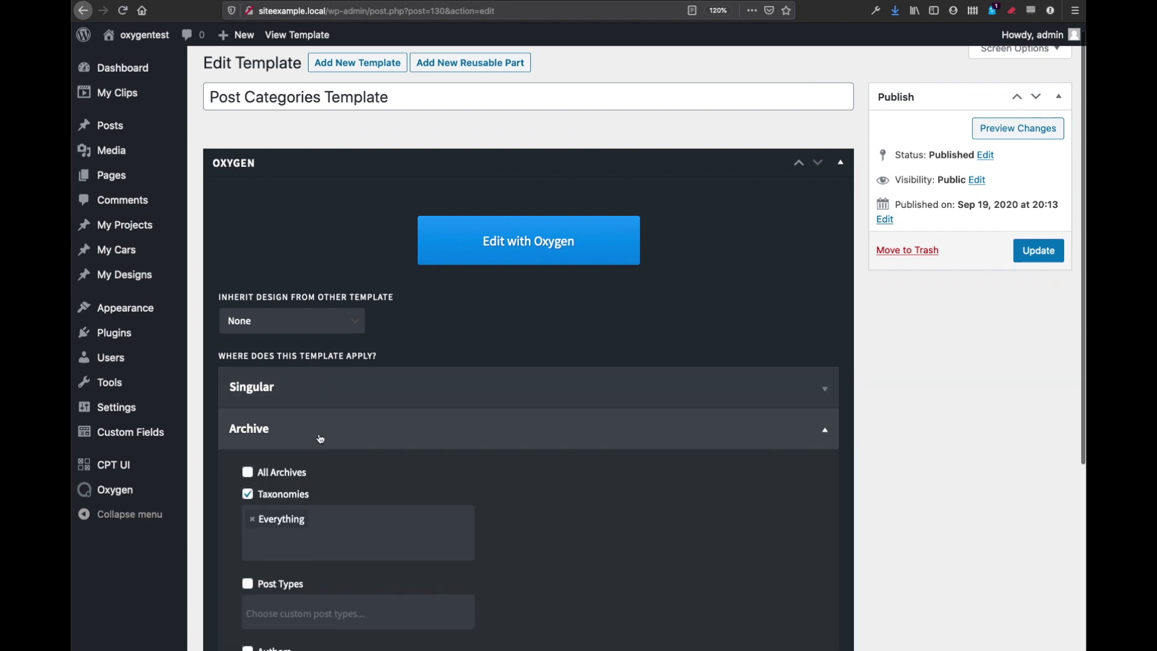
- Look through the taxonomy choices of the Archive condition down to the Vehicles terms, and close the list without choosing any
{"action": "scroll", "coordinate": [318, 434], "scroll_direction": "down", "scroll_amount": 4}
{"action": "left_click", "coordinate": [331, 305]}
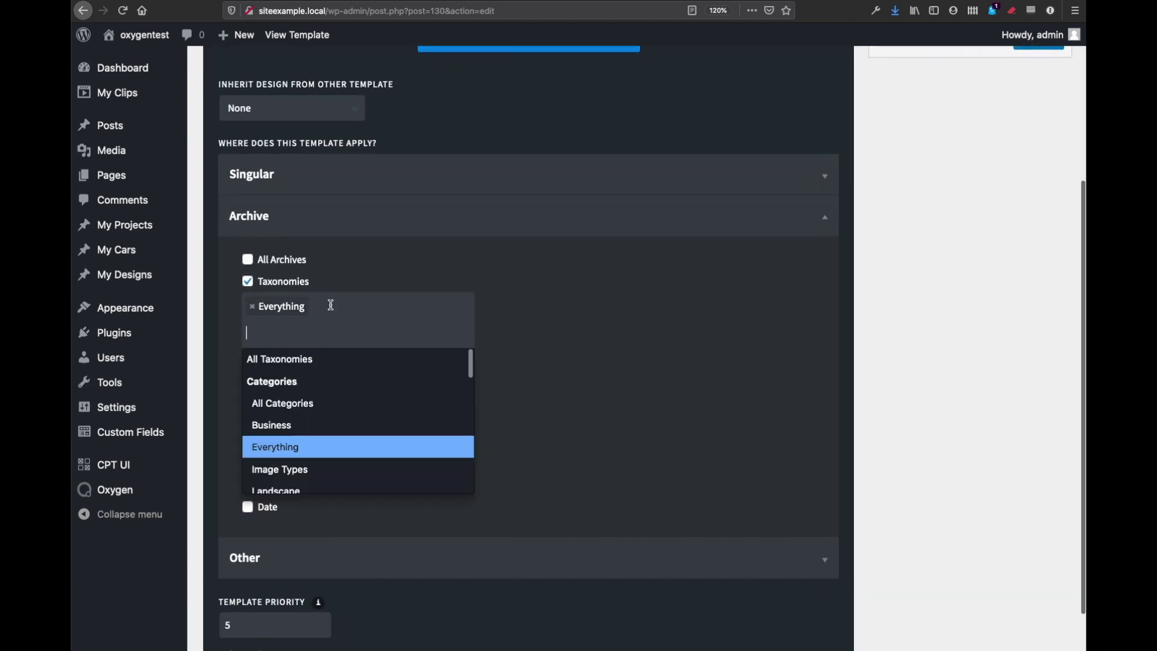
{"action": "scroll", "coordinate": [324, 427], "scroll_direction": "down", "scroll_amount": 6}
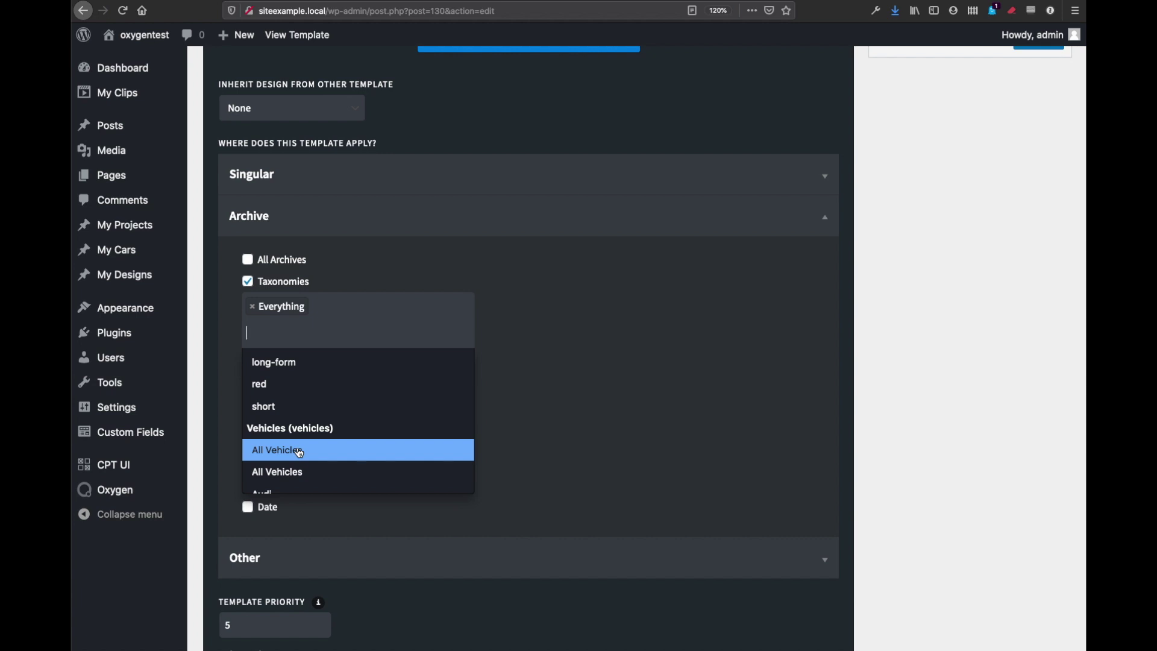
{"action": "scroll", "coordinate": [603, 398], "scroll_direction": "up", "scroll_amount": 3}
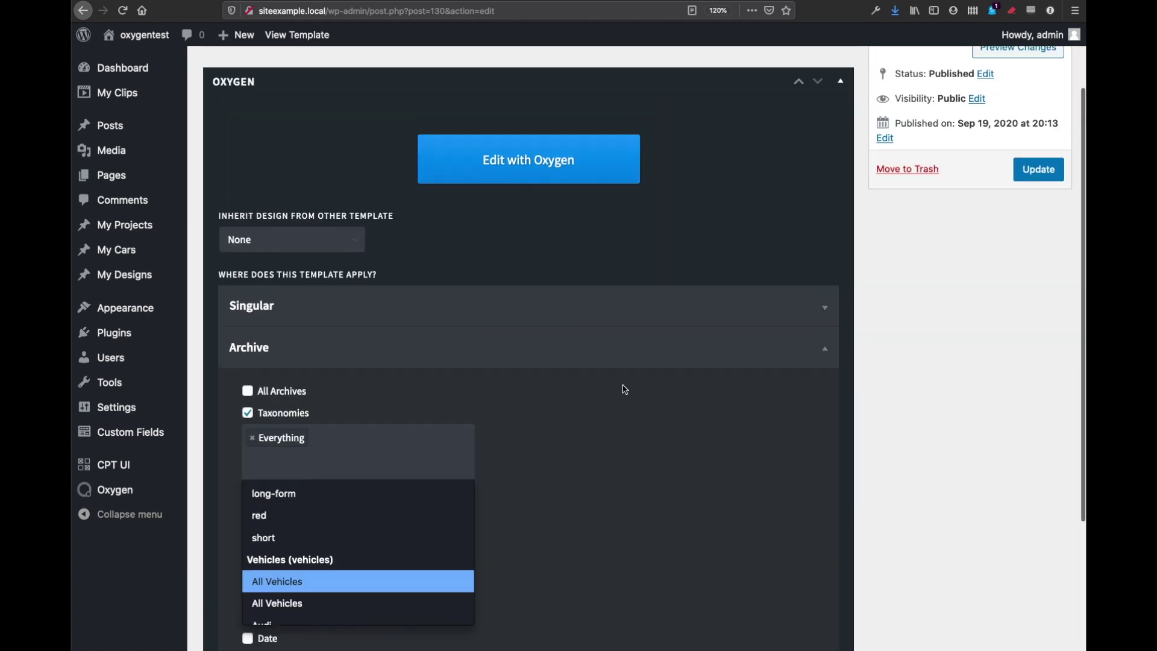
{"action": "left_click", "coordinate": [573, 91]}
{"action": "scroll", "coordinate": [560, 102], "scroll_direction": "up", "scroll_amount": 1}
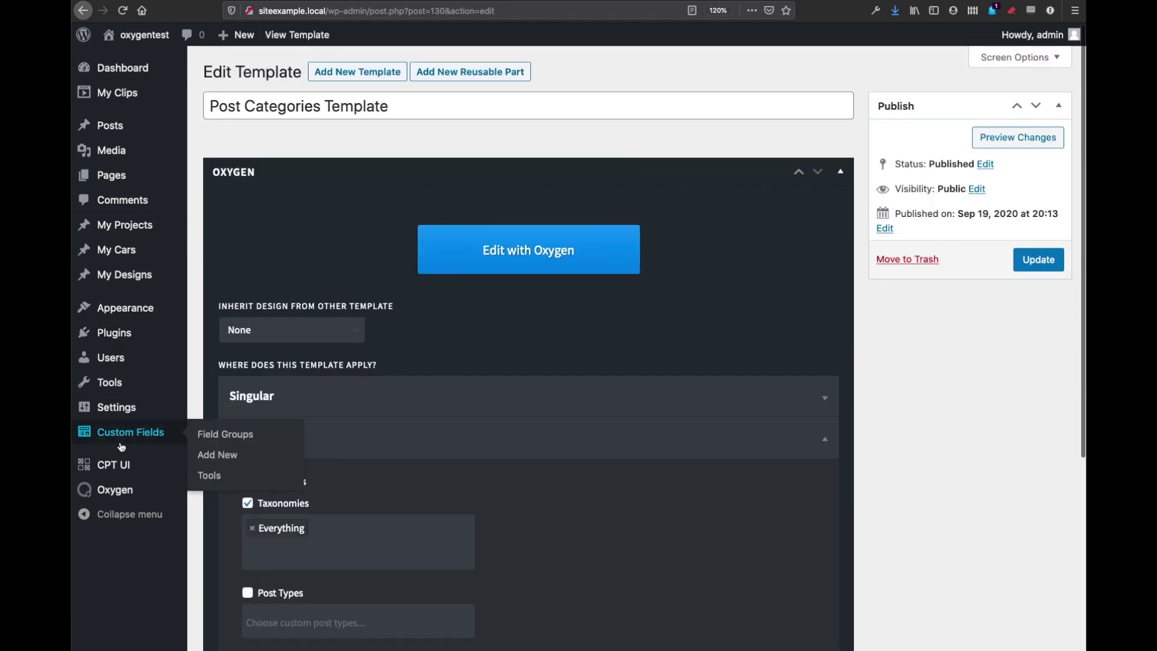
- Go back to Oxygen's template list and open the All Taxonomies (archive-taxonomies) template for editing
{"action": "mouse_move", "coordinate": [130, 490]}
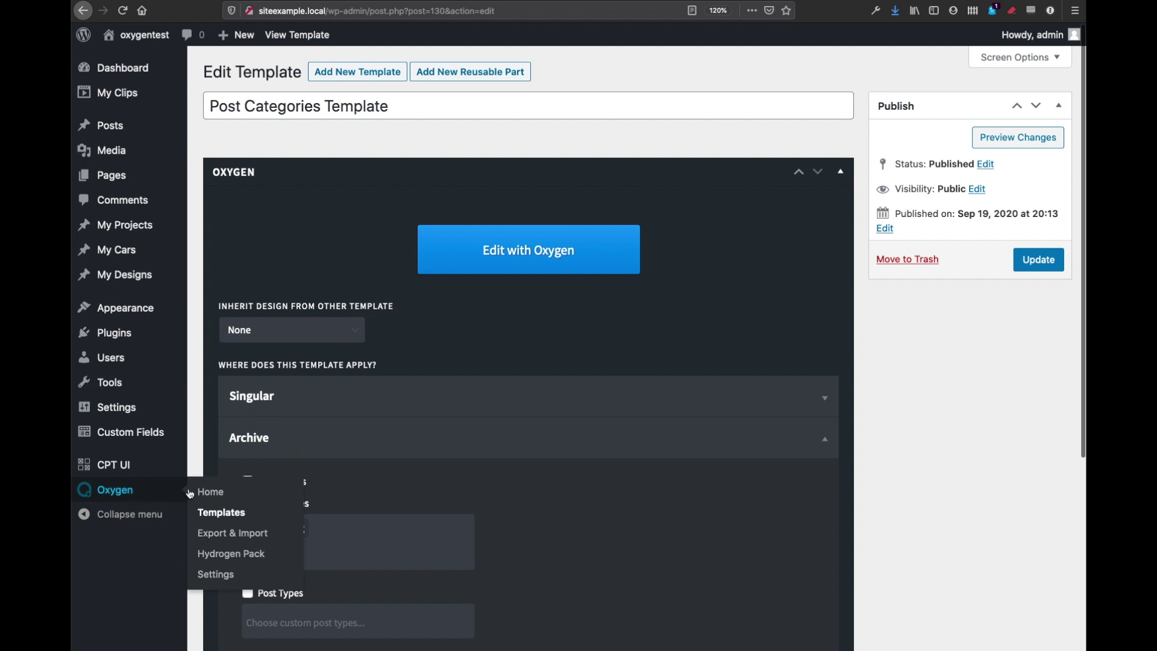
{"action": "left_click", "coordinate": [210, 493]}
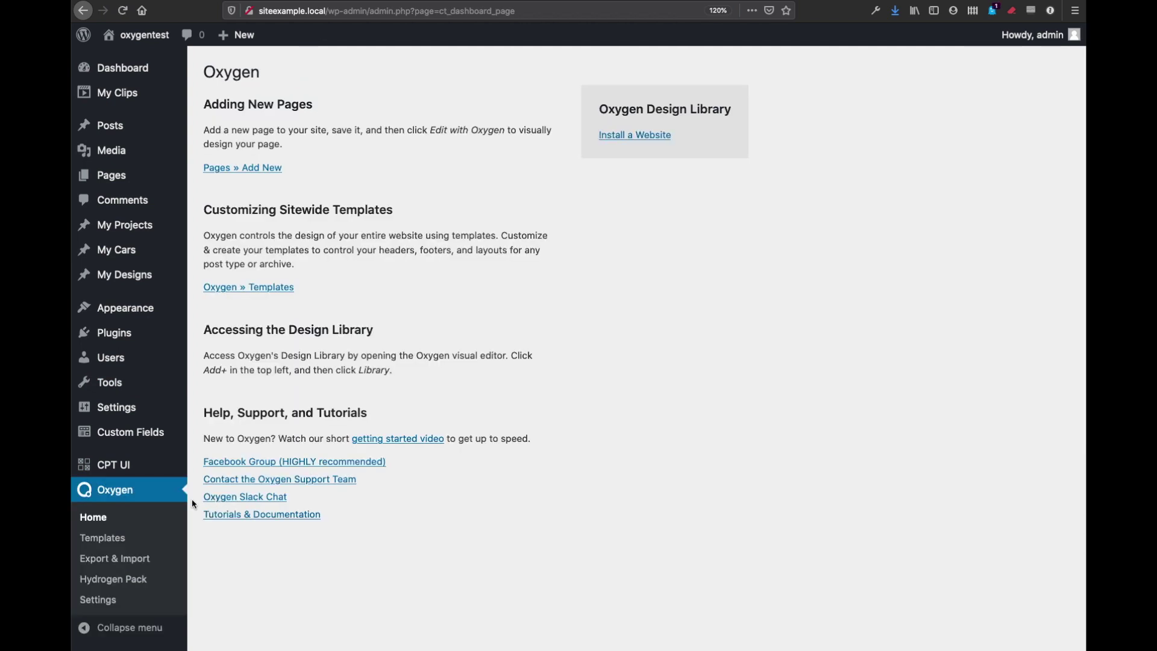
{"action": "left_click", "coordinate": [119, 540]}
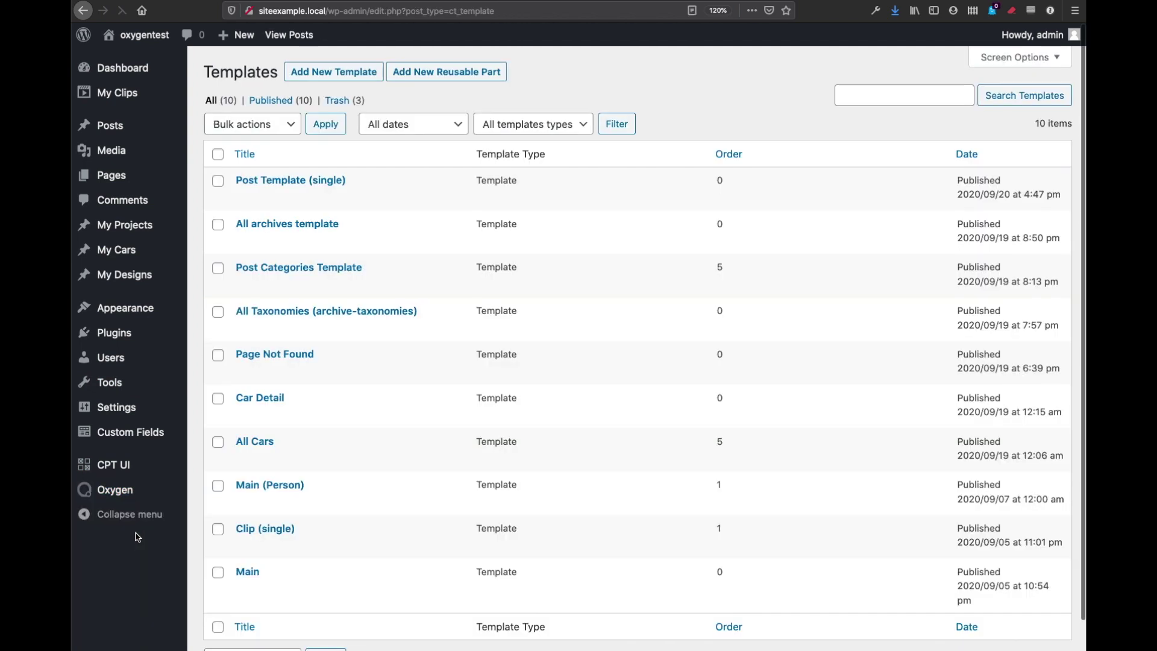
{"action": "mouse_move", "coordinate": [294, 306]}
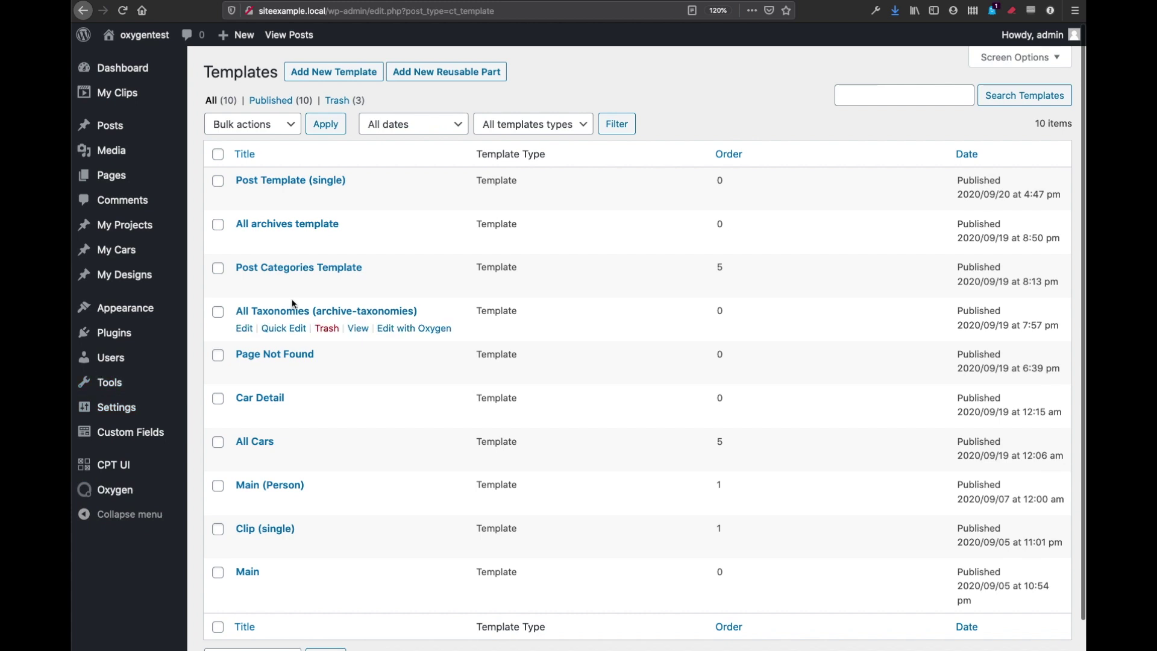
{"action": "left_click", "coordinate": [244, 329]}
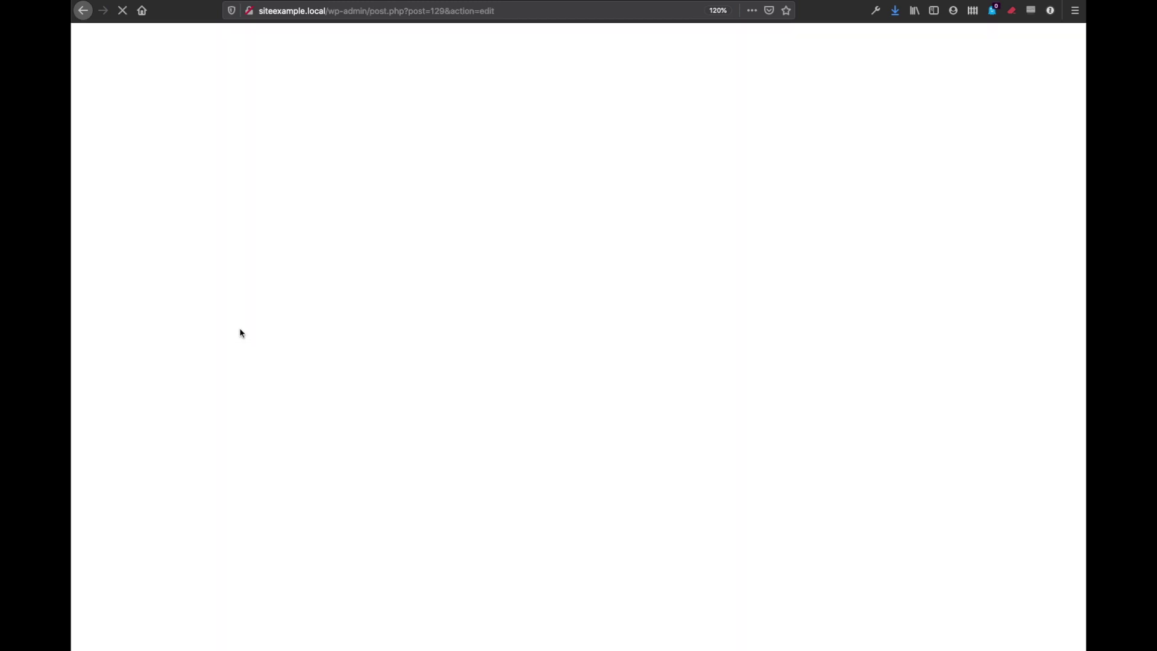